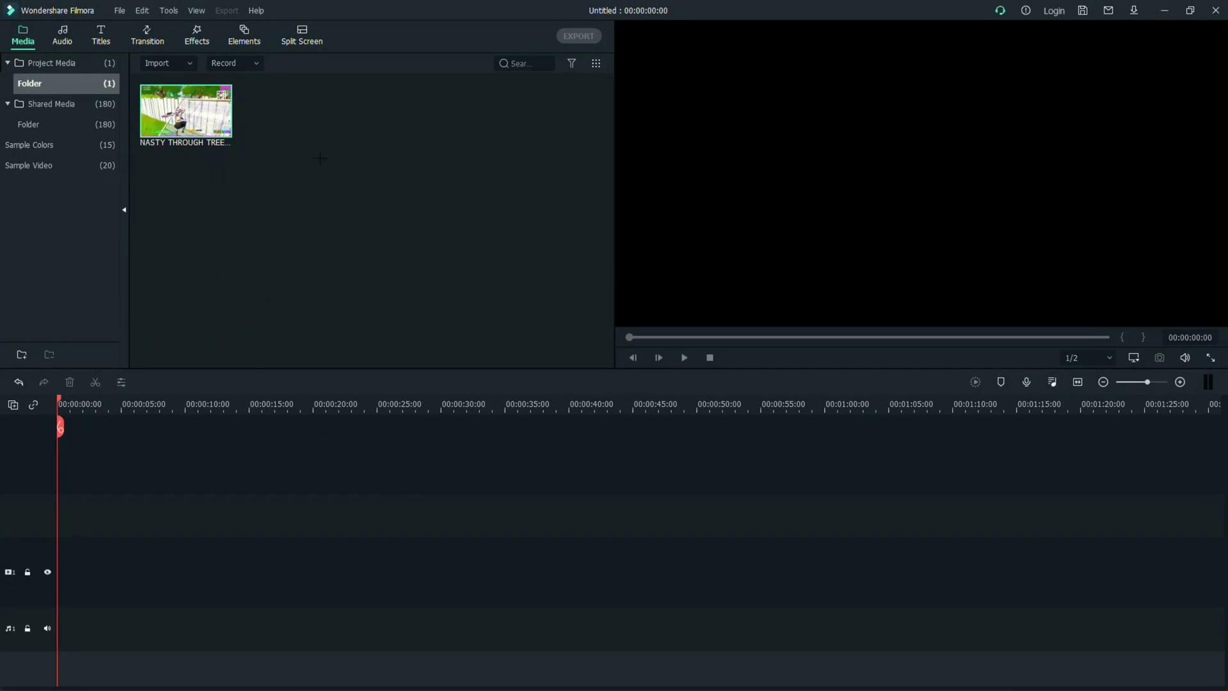
Step: Preview the gameplay clip and set its mark-in point at 00:00:50:00
{"action": "double_click", "coordinate": [183, 129]}
{"action": "key", "text": "space"}
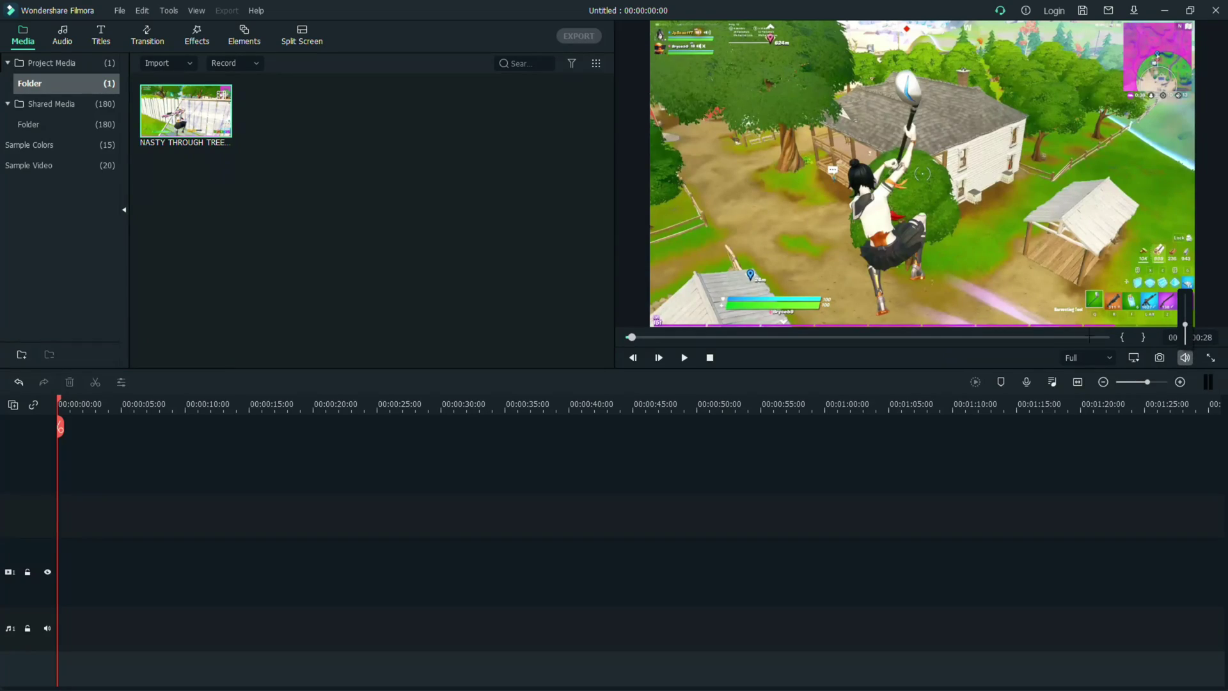
{"action": "left_click", "coordinate": [947, 337]}
{"action": "left_click", "coordinate": [973, 337]}
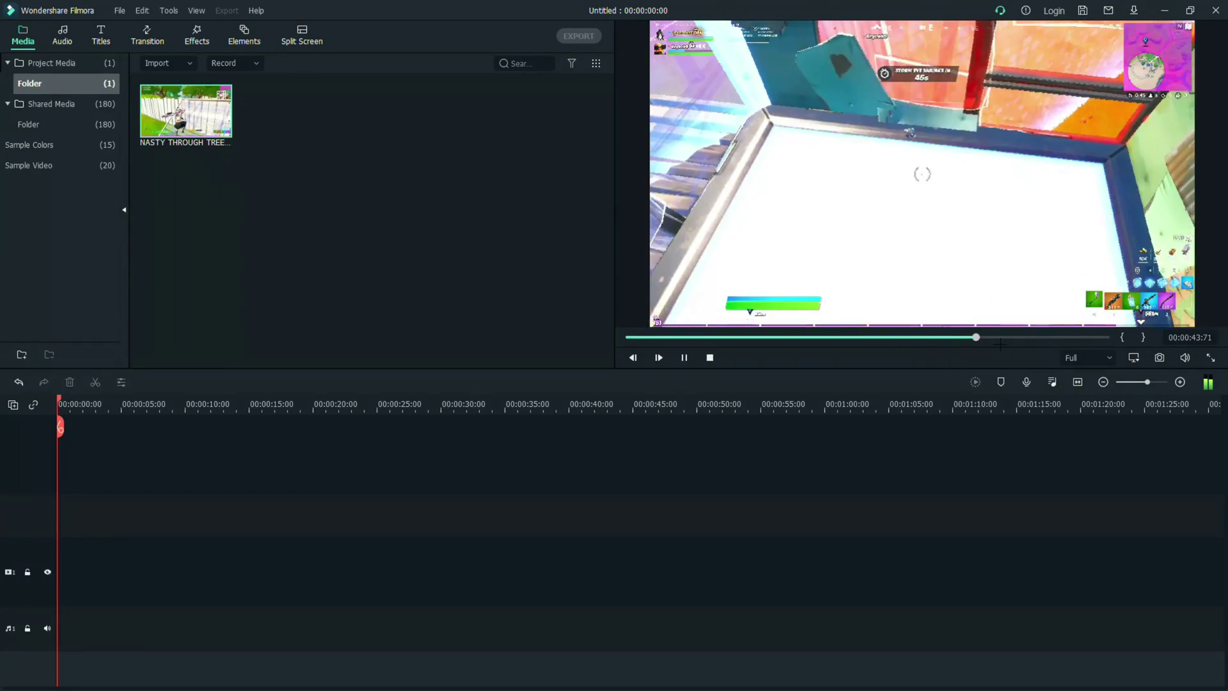
{"action": "left_click", "coordinate": [1003, 339]}
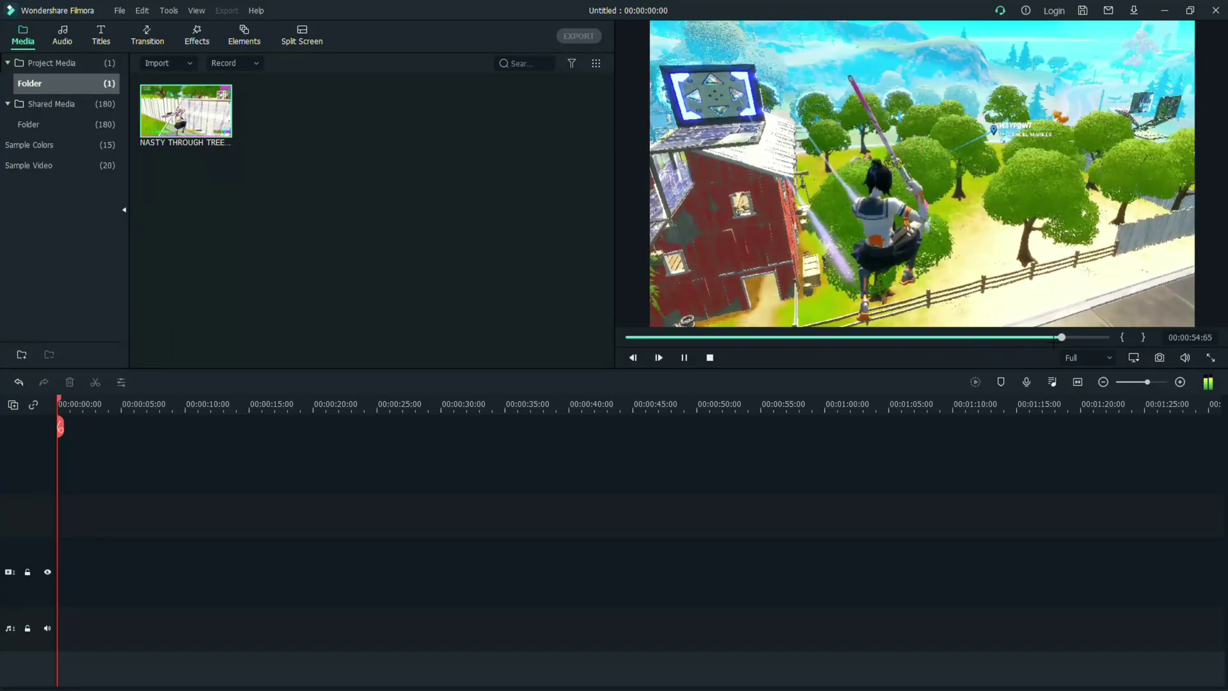
{"action": "left_click", "coordinate": [1050, 337]}
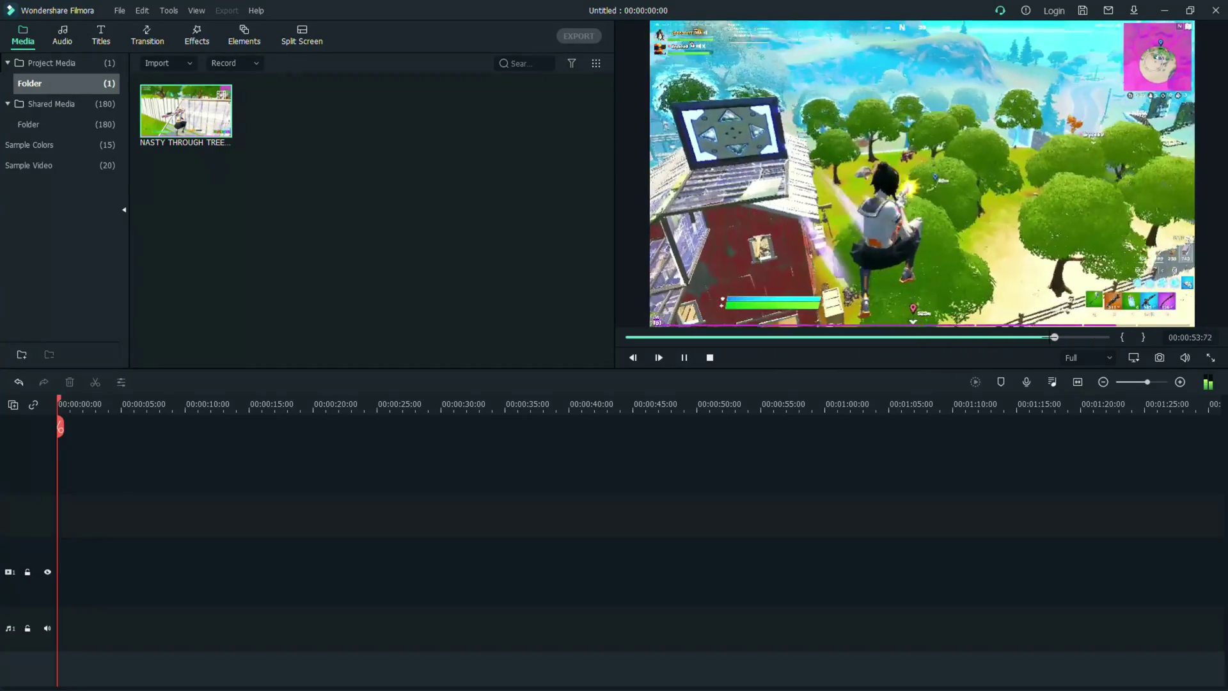
{"action": "left_click", "coordinate": [1038, 337]}
{"action": "left_click", "coordinate": [1023, 337]}
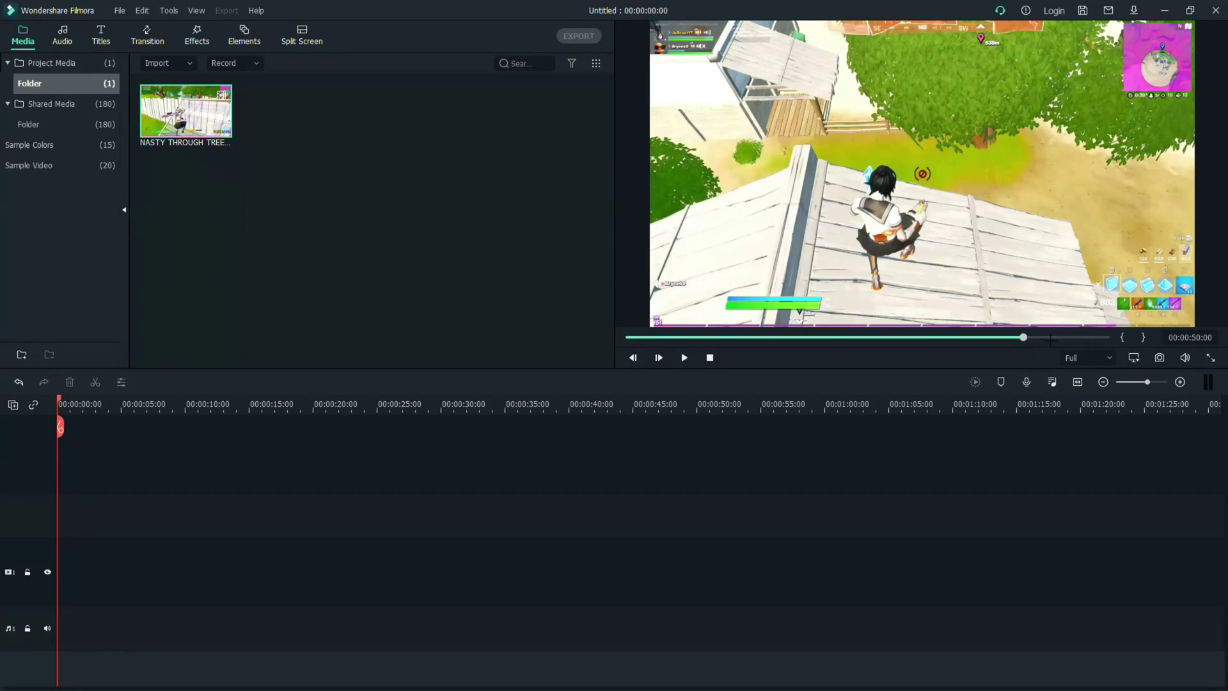
{"action": "left_click", "coordinate": [1122, 337]}
Step: Import "3D Bullet Shell Green Screen for montage" from the VFX folder inside "youtube boi"
{"action": "right_click", "coordinate": [345, 137]}
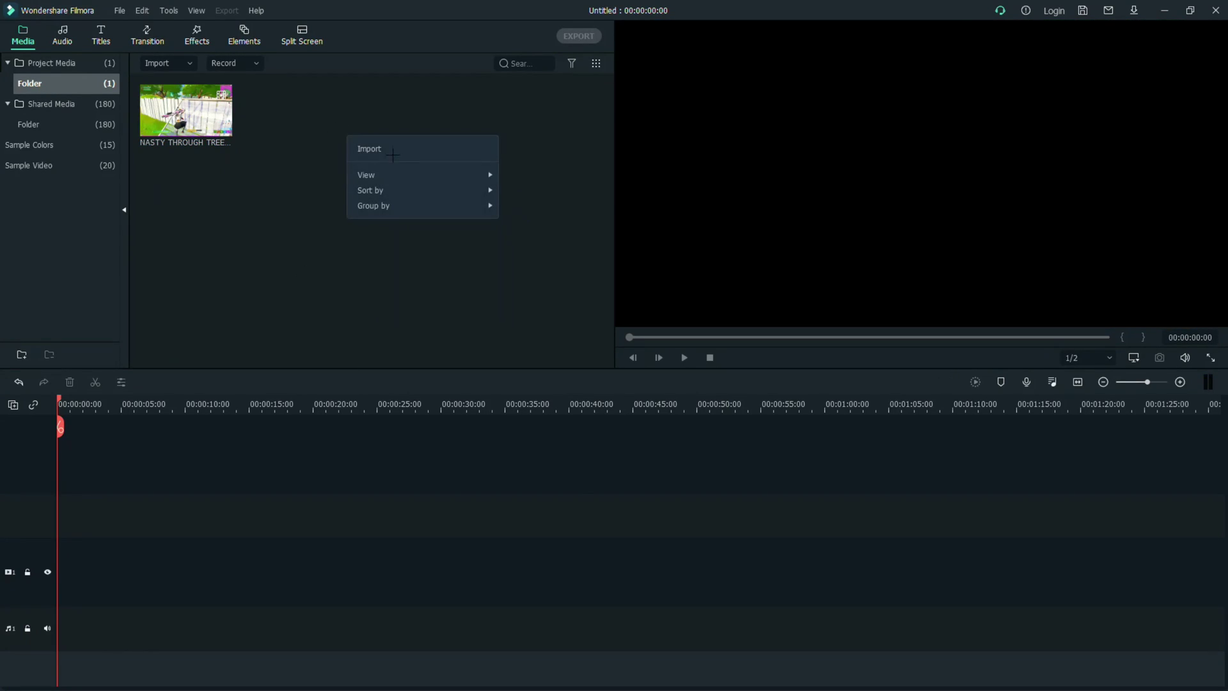
{"action": "left_click", "coordinate": [359, 146]}
{"action": "scroll", "coordinate": [51, 198], "scroll_direction": "down", "scroll_amount": 2}
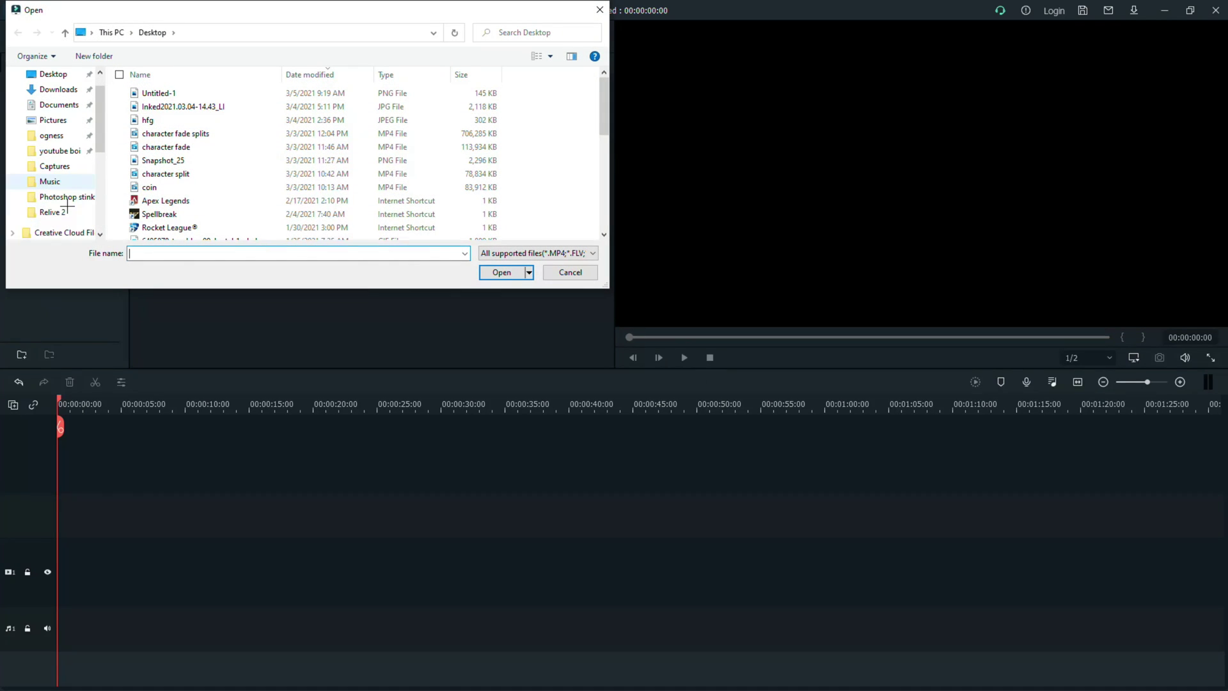
{"action": "left_click", "coordinate": [55, 166]}
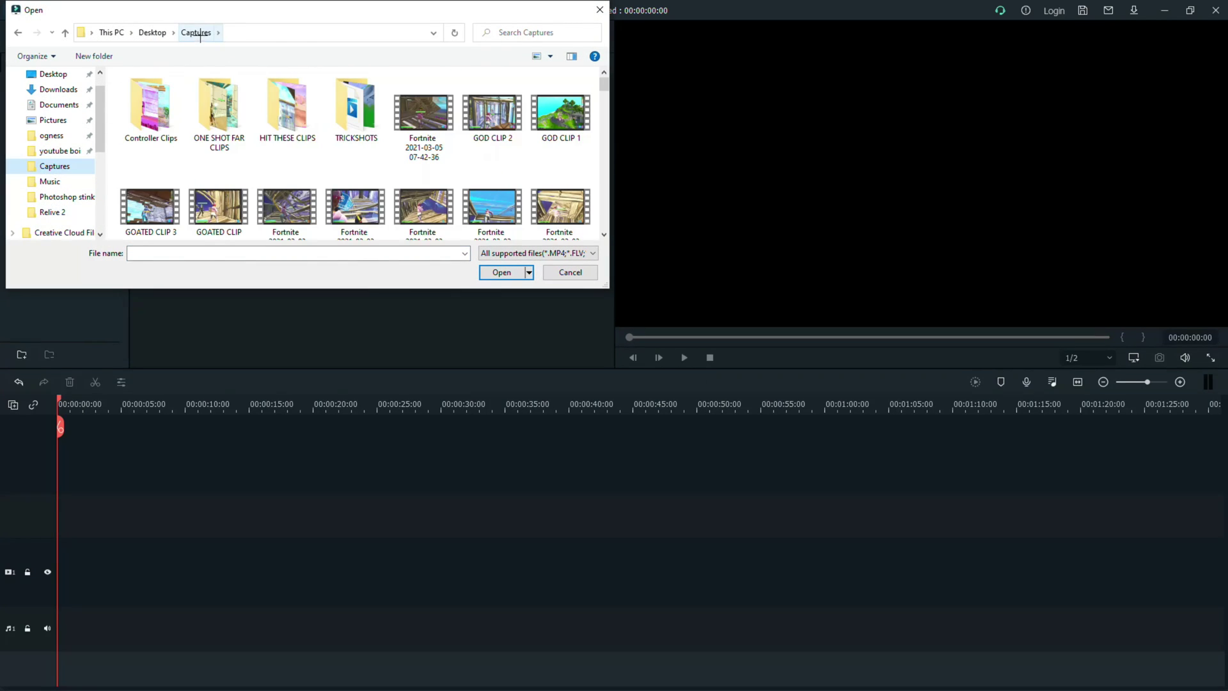
{"action": "left_click", "coordinate": [60, 151]}
{"action": "scroll", "coordinate": [383, 179], "scroll_direction": "down", "scroll_amount": 1}
{"action": "double_click", "coordinate": [355, 192]}
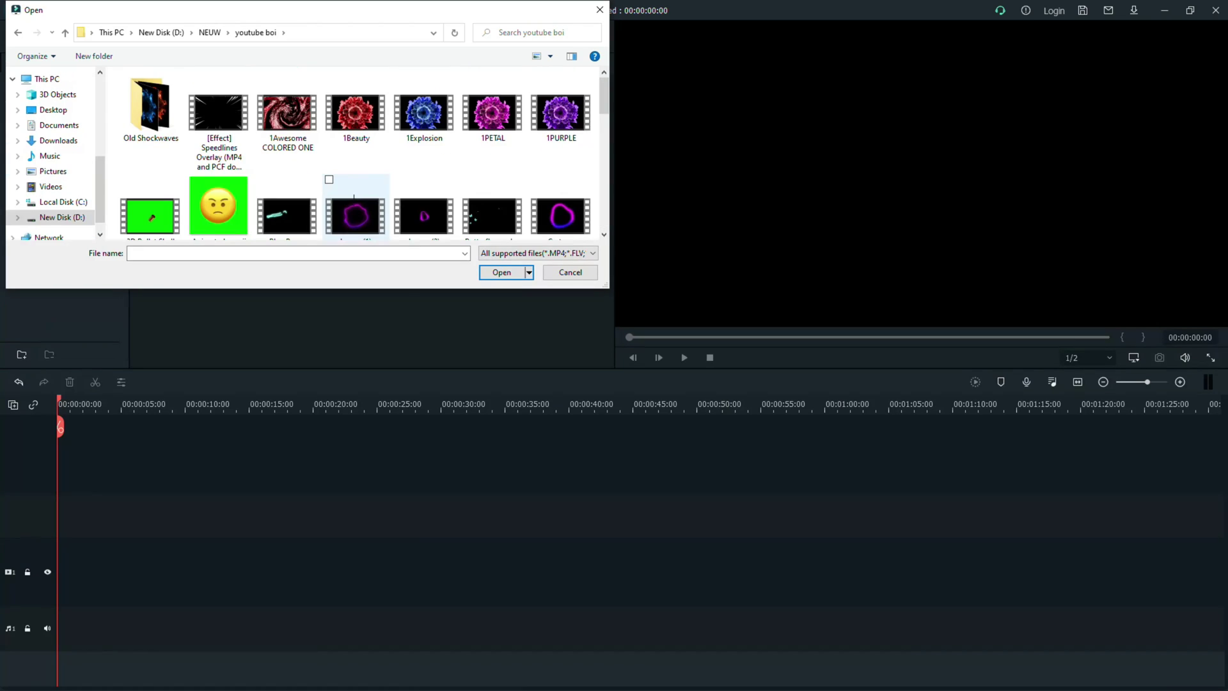
{"action": "scroll", "coordinate": [153, 134], "scroll_direction": "down", "scroll_amount": 2}
{"action": "left_click", "coordinate": [154, 133]}
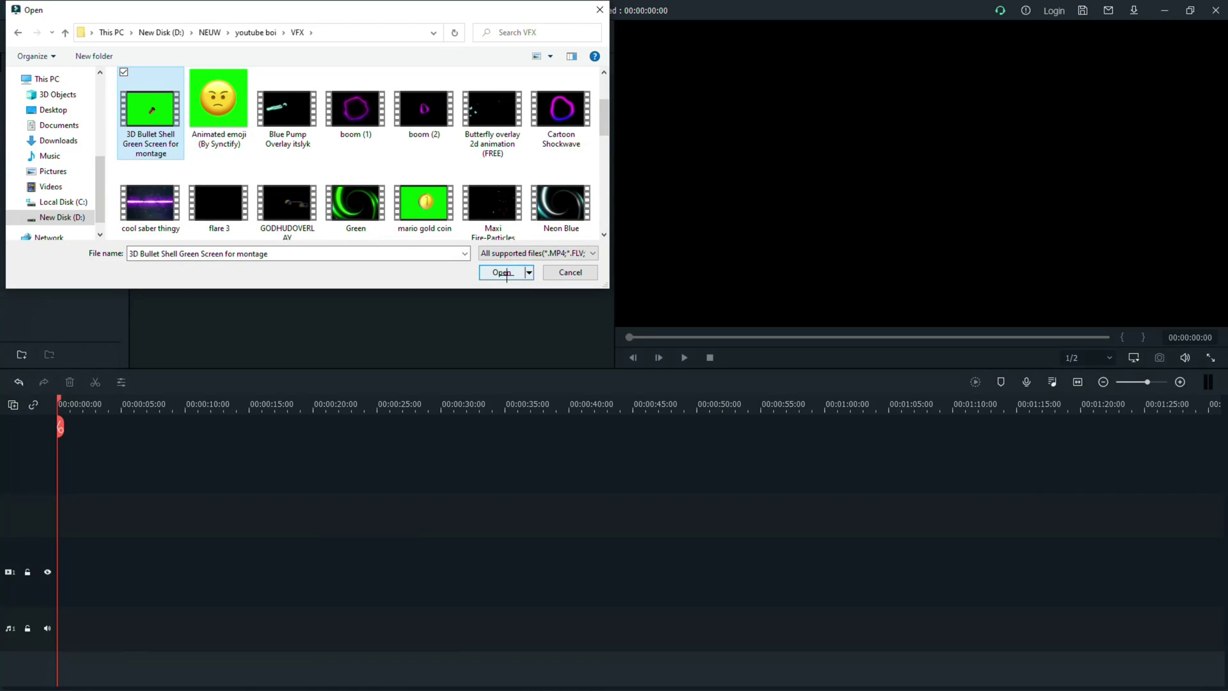
{"action": "left_click", "coordinate": [502, 272]}
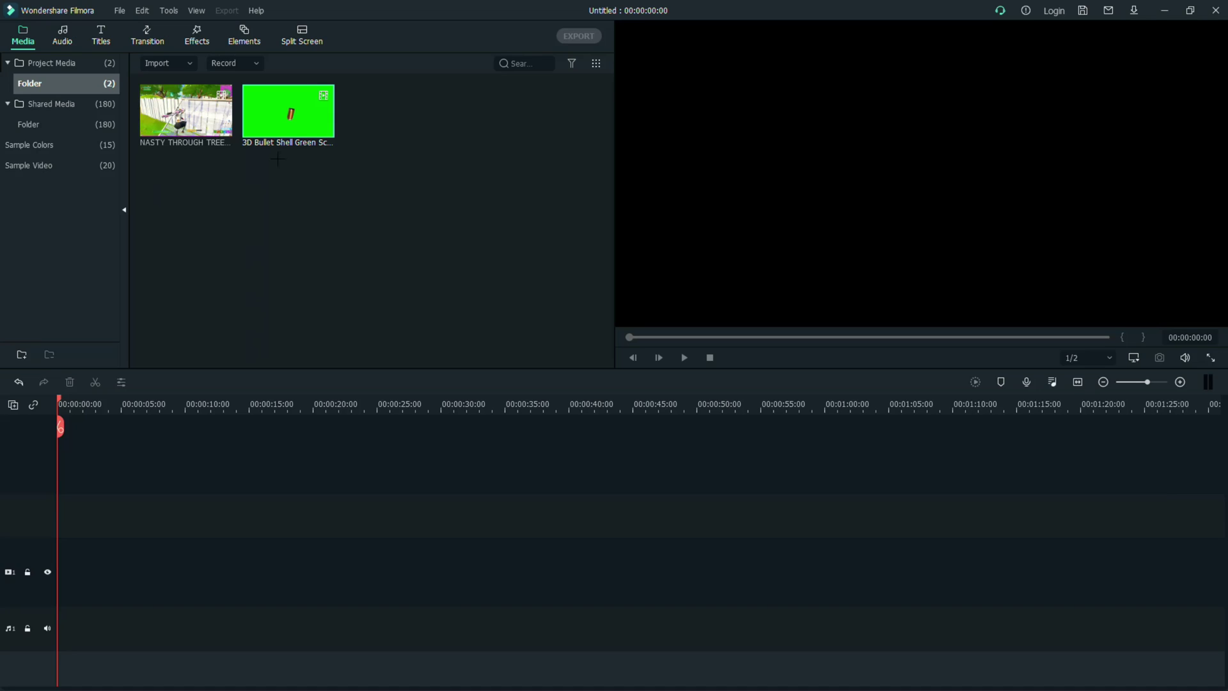
Step: Preview the bullet shell green screen clip
{"action": "double_click", "coordinate": [271, 133]}
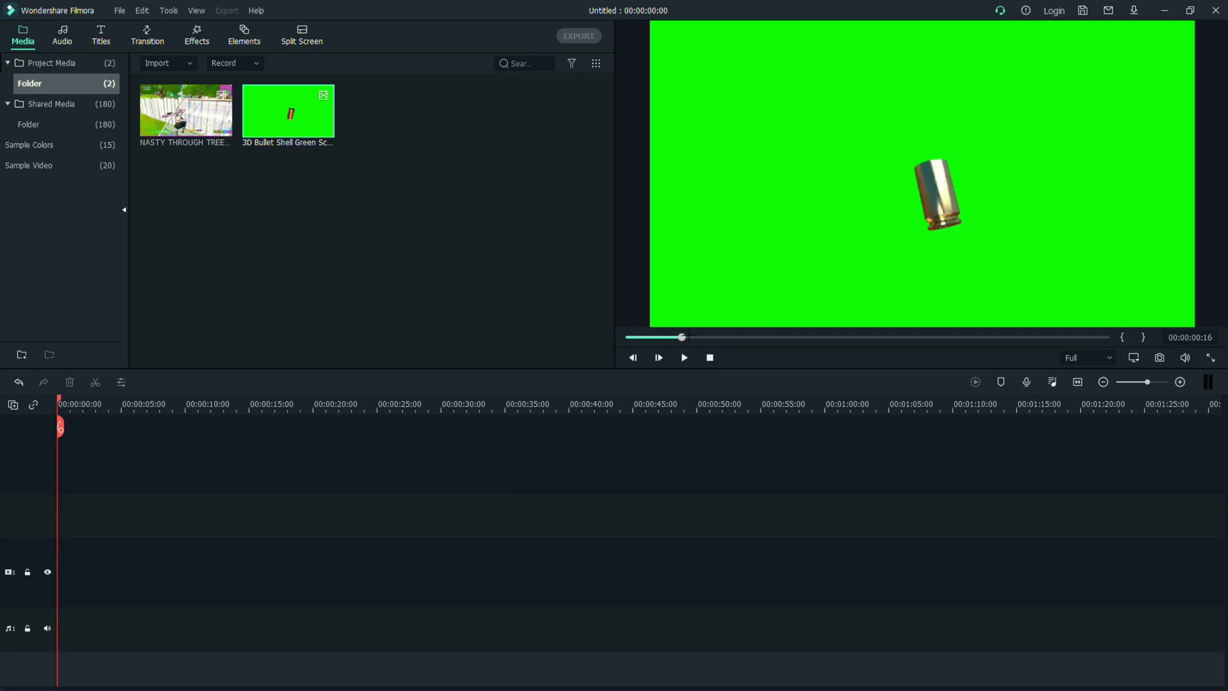
{"action": "left_click_drag", "start_coordinate": [825, 335], "coordinate": [940, 336]}
{"action": "left_click", "coordinate": [384, 262]}
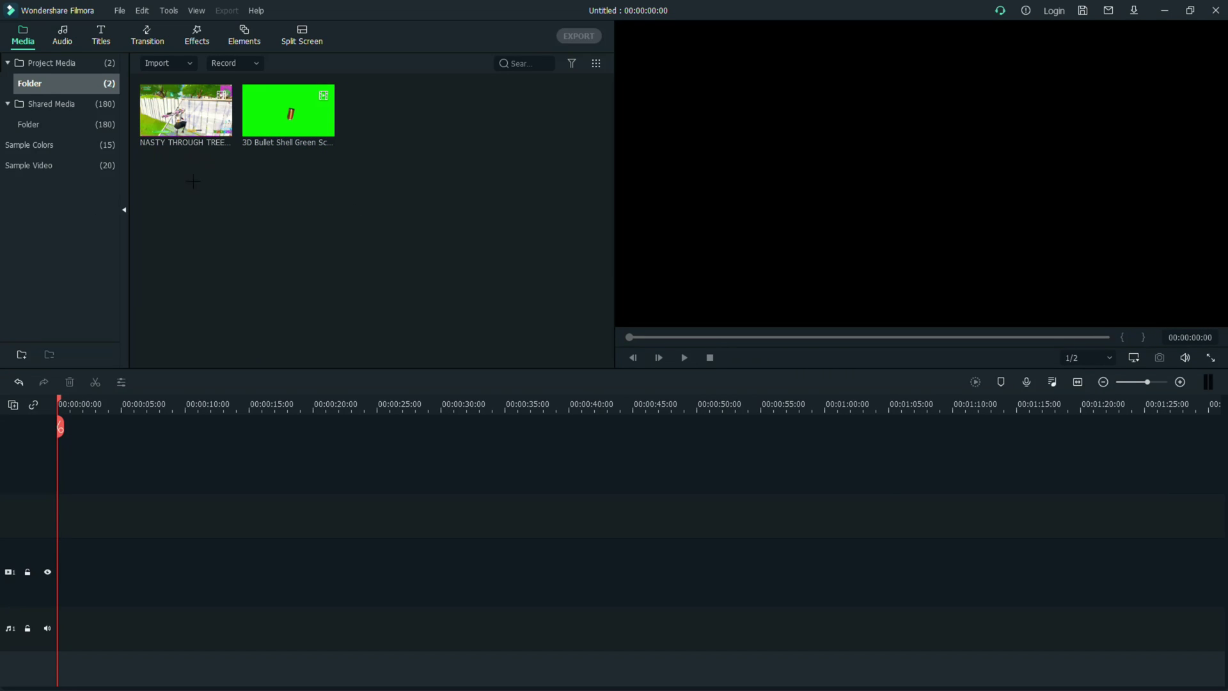
Step: Place the trimmed gameplay clip at the start of the first video track and scrub through it
{"action": "left_click_drag", "start_coordinate": [198, 117], "coordinate": [35, 589]}
{"action": "left_click", "coordinate": [548, 368]}
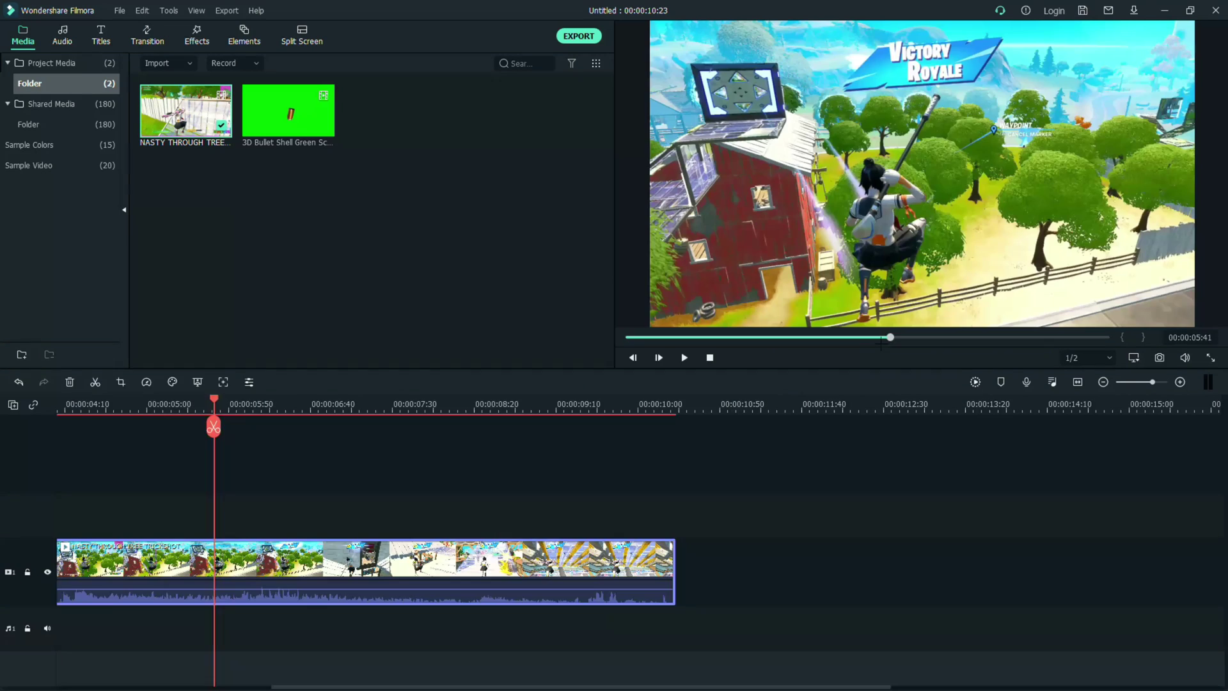
{"action": "scroll", "coordinate": [213, 511], "scroll_direction": "up", "scroll_amount": 3}
{"action": "left_click_drag", "start_coordinate": [80, 409], "coordinate": [267, 409]}
{"action": "key", "text": "Home"}
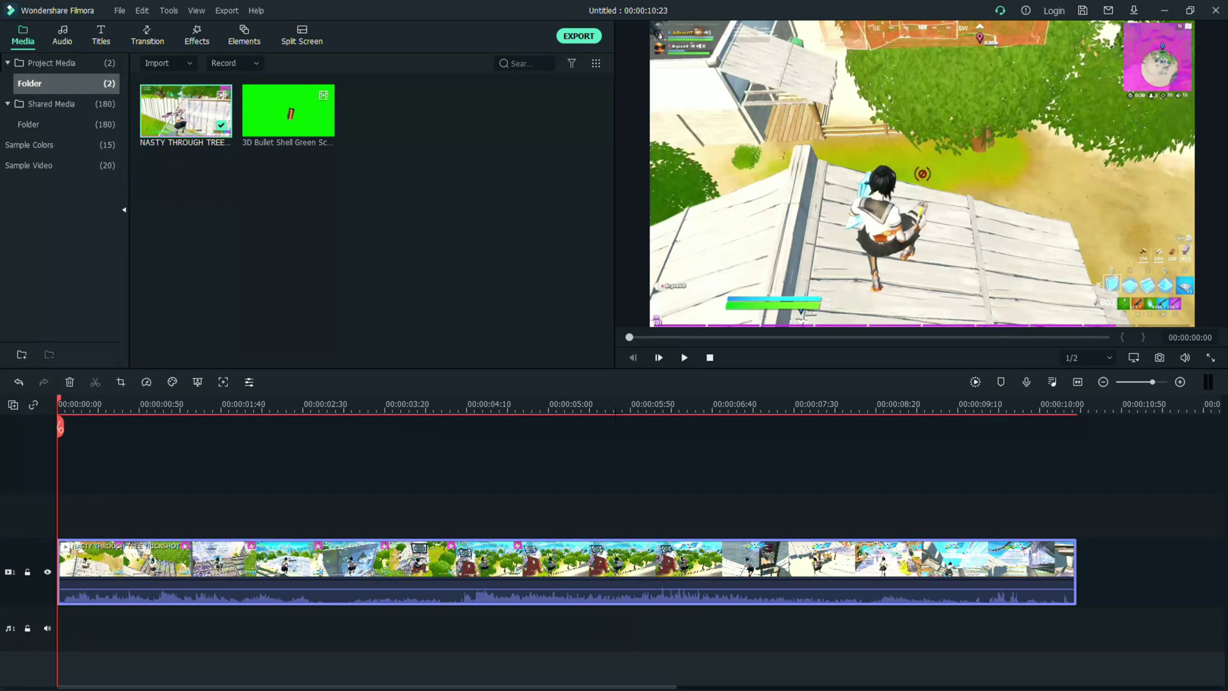
Step: Split the gameplay clip on the timeline at 00:00:03:36, 00:00:03:56 and 00:00:04:17
{"action": "left_click_drag", "start_coordinate": [59, 427], "coordinate": [410, 427]}
{"action": "left_click", "coordinate": [410, 427]}
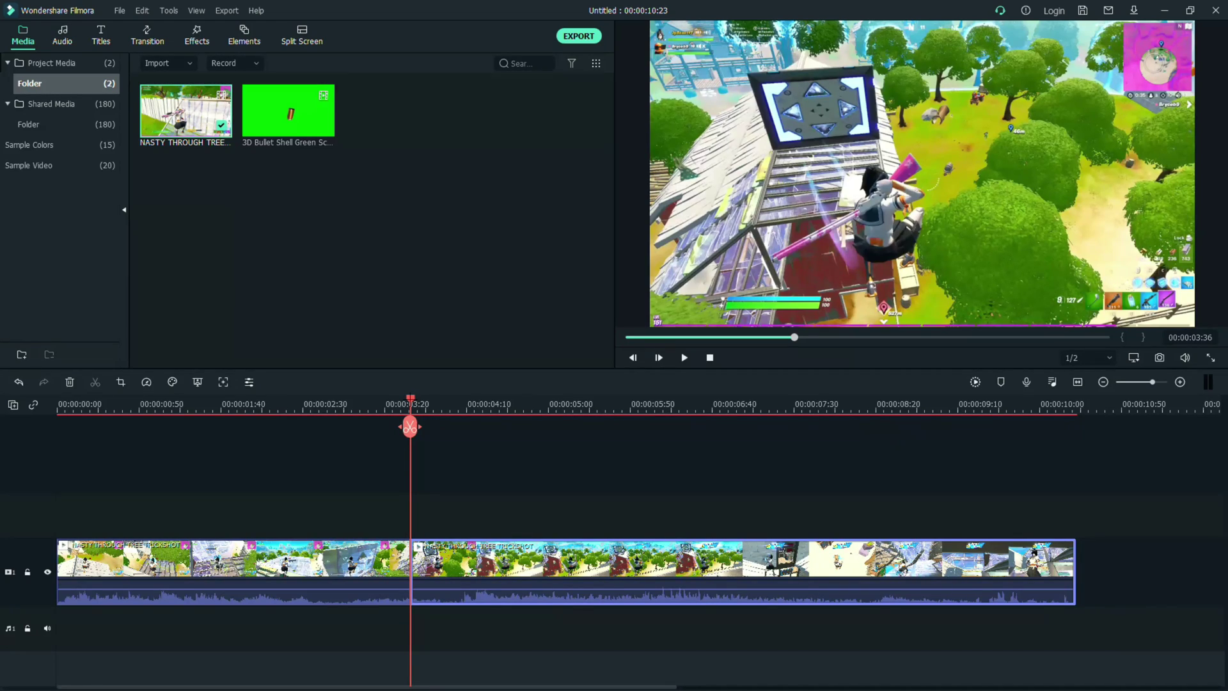
{"action": "left_click_drag", "start_coordinate": [410, 427], "coordinate": [443, 427]}
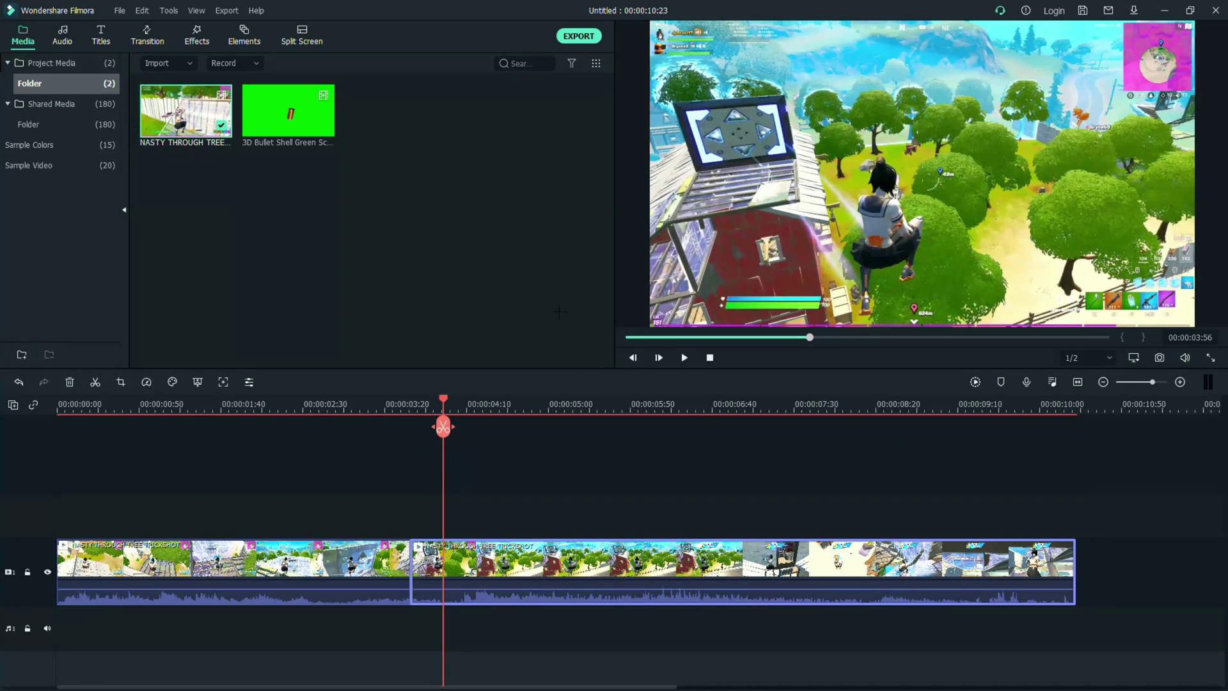
{"action": "left_click_drag", "start_coordinate": [443, 427], "coordinate": [477, 426]}
{"action": "left_click", "coordinate": [444, 426]}
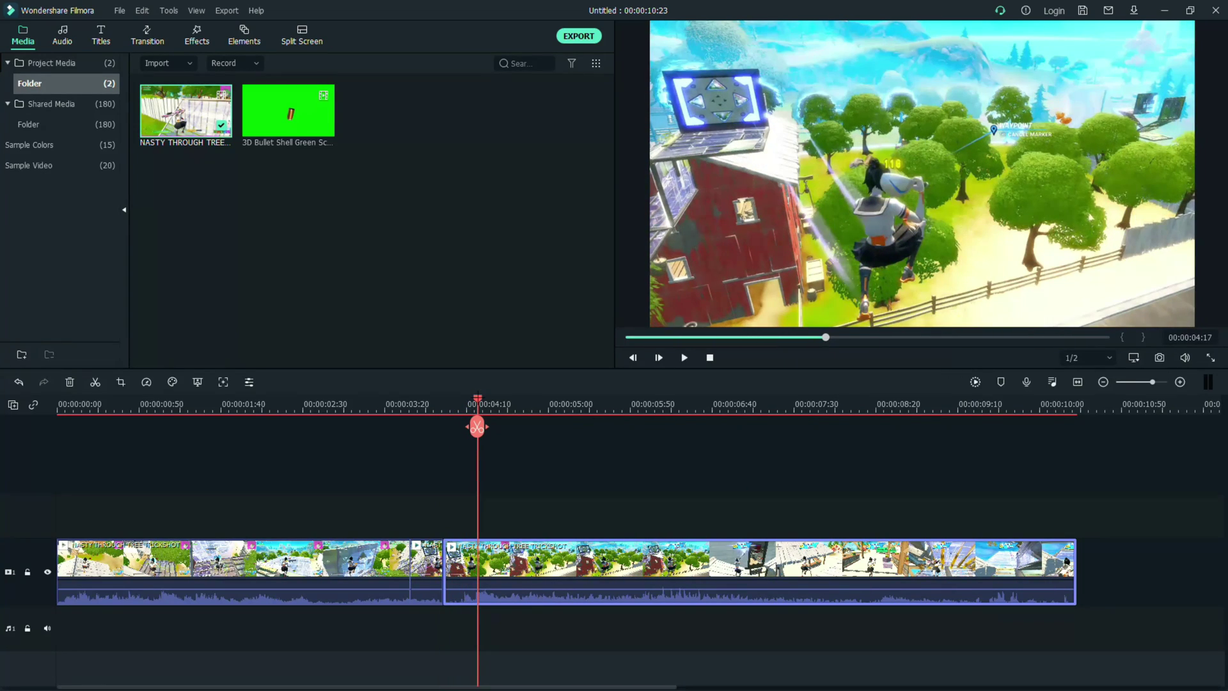
{"action": "left_click", "coordinate": [477, 427]}
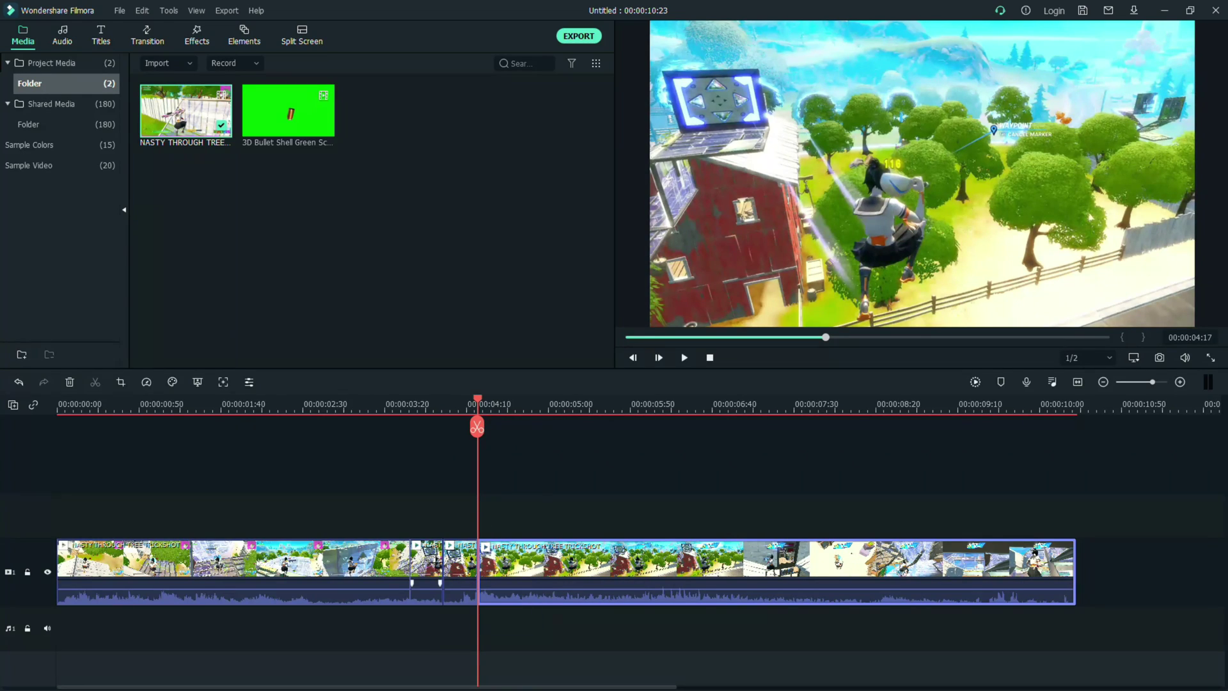
Step: Detach the audio from the two short middle segments of the gameplay clip
{"action": "left_click", "coordinate": [427, 560]}
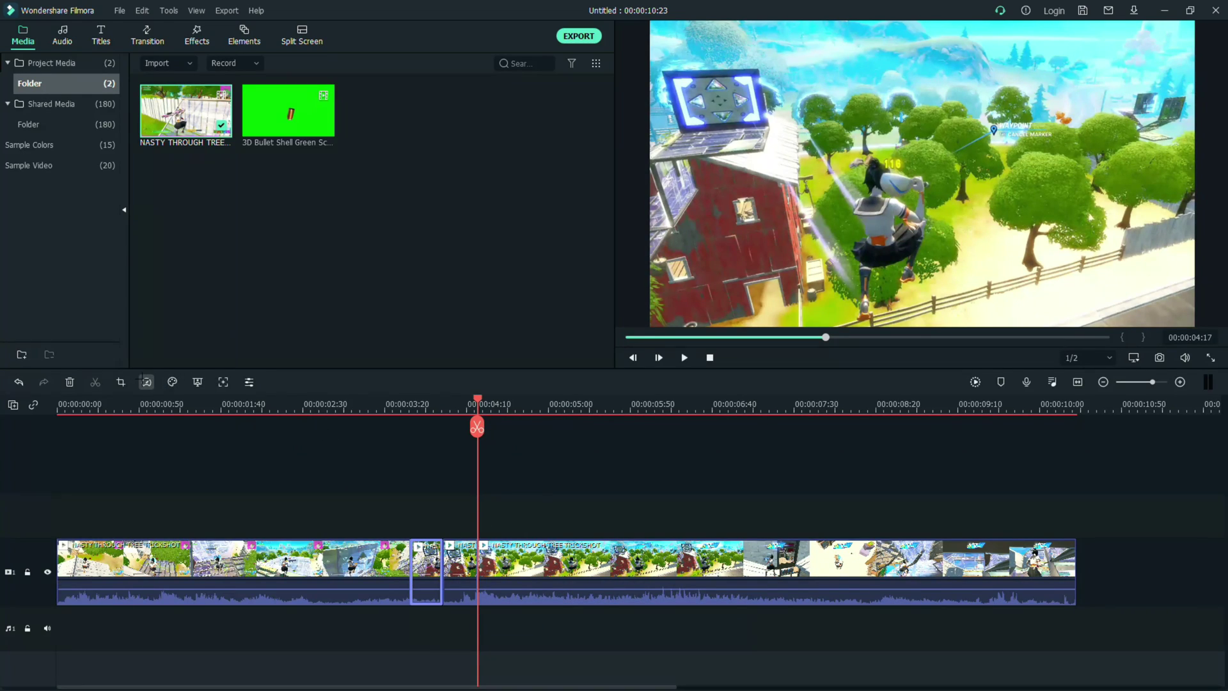
{"action": "right_click", "coordinate": [459, 559]}
{"action": "left_click", "coordinate": [495, 275]}
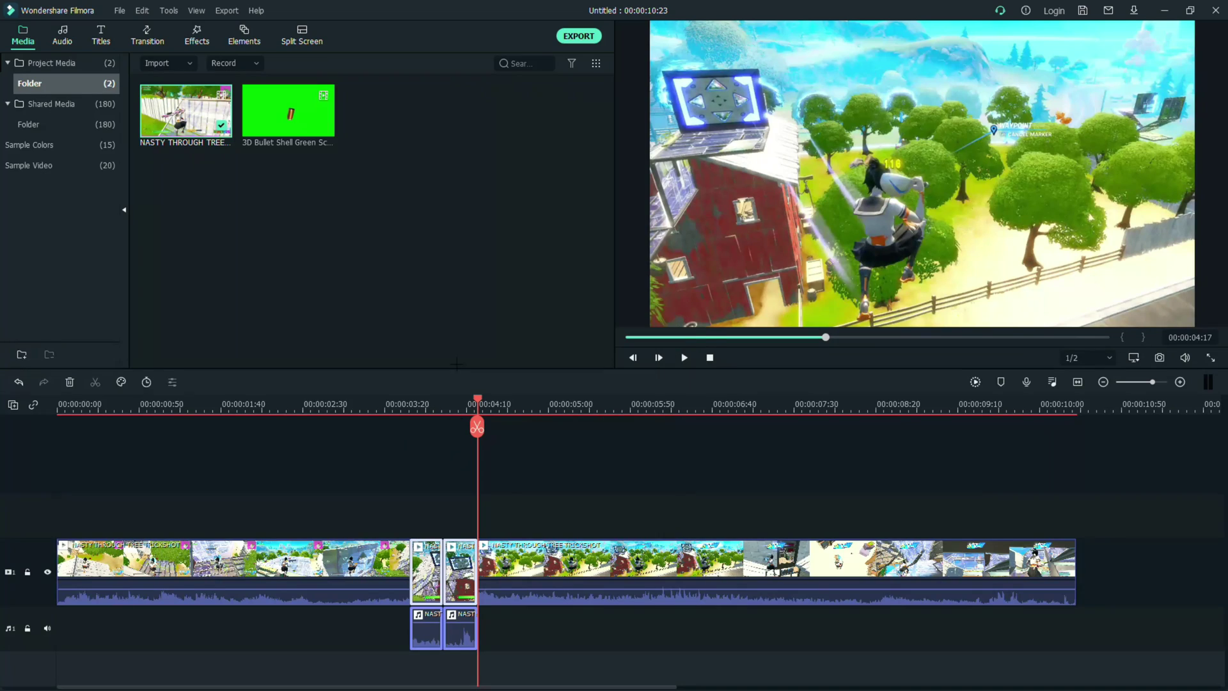
Step: Slow the first short segment to 0.25x and play back the slow-motion part
{"action": "left_click", "coordinate": [147, 382]}
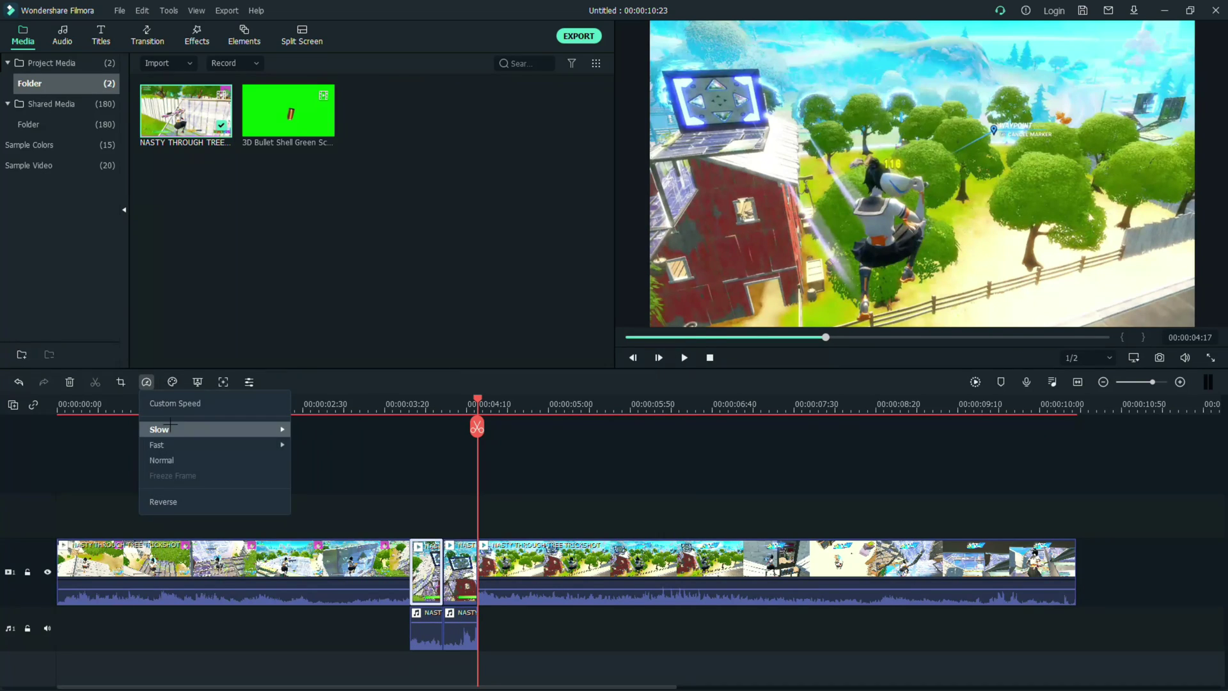
{"action": "mouse_move", "coordinate": [169, 424]}
{"action": "left_click", "coordinate": [308, 450]}
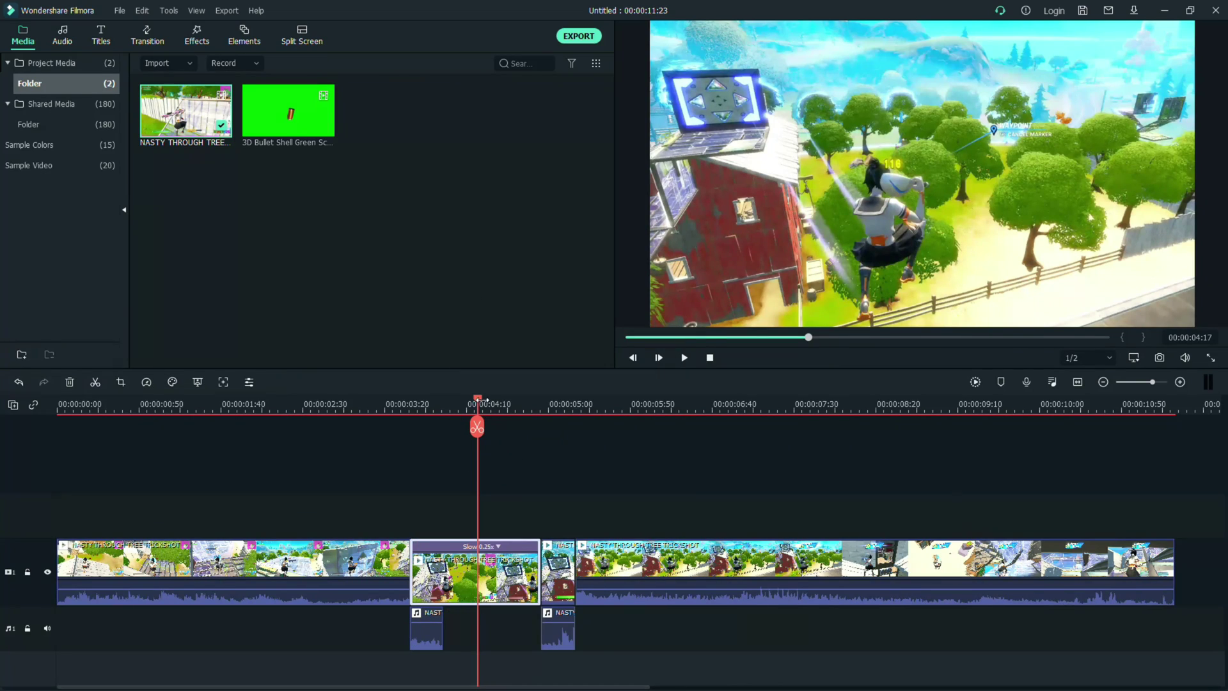
{"action": "left_click_drag", "start_coordinate": [476, 393], "coordinate": [401, 403]}
{"action": "key", "text": "space"}
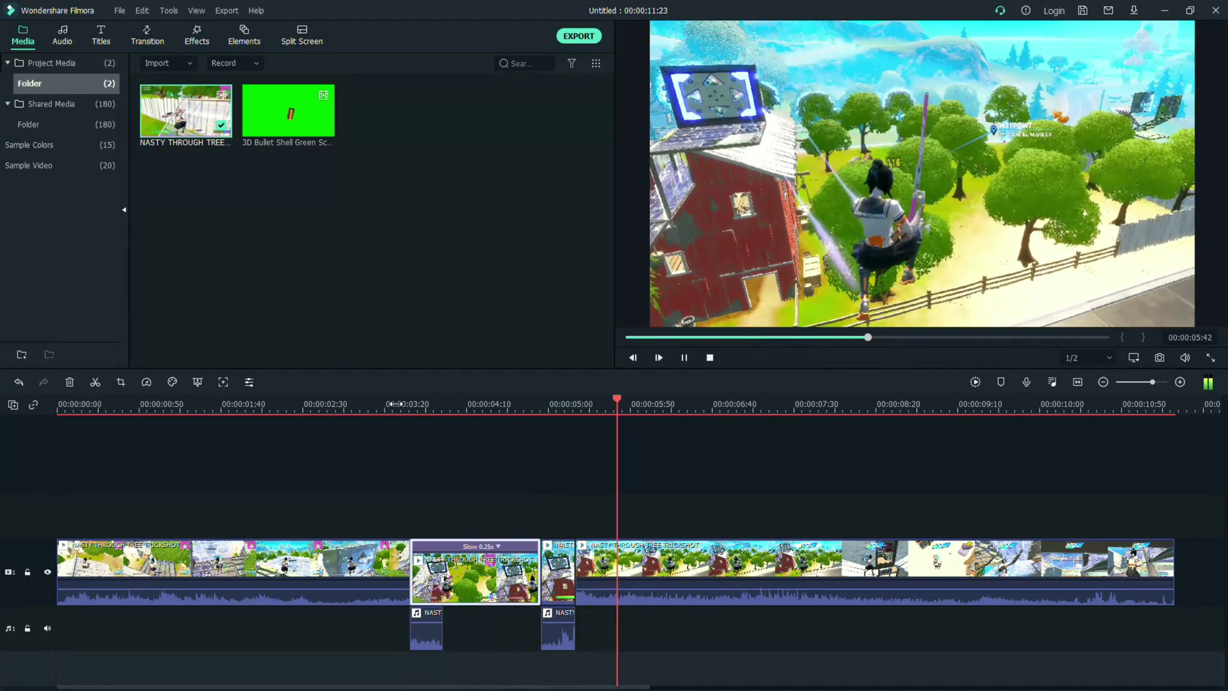
{"action": "key", "text": "space"}
Step: Speed the second short segment up to double speed and play back the slow-to-fast transition
{"action": "left_click", "coordinate": [557, 573]}
{"action": "left_click", "coordinate": [146, 381]}
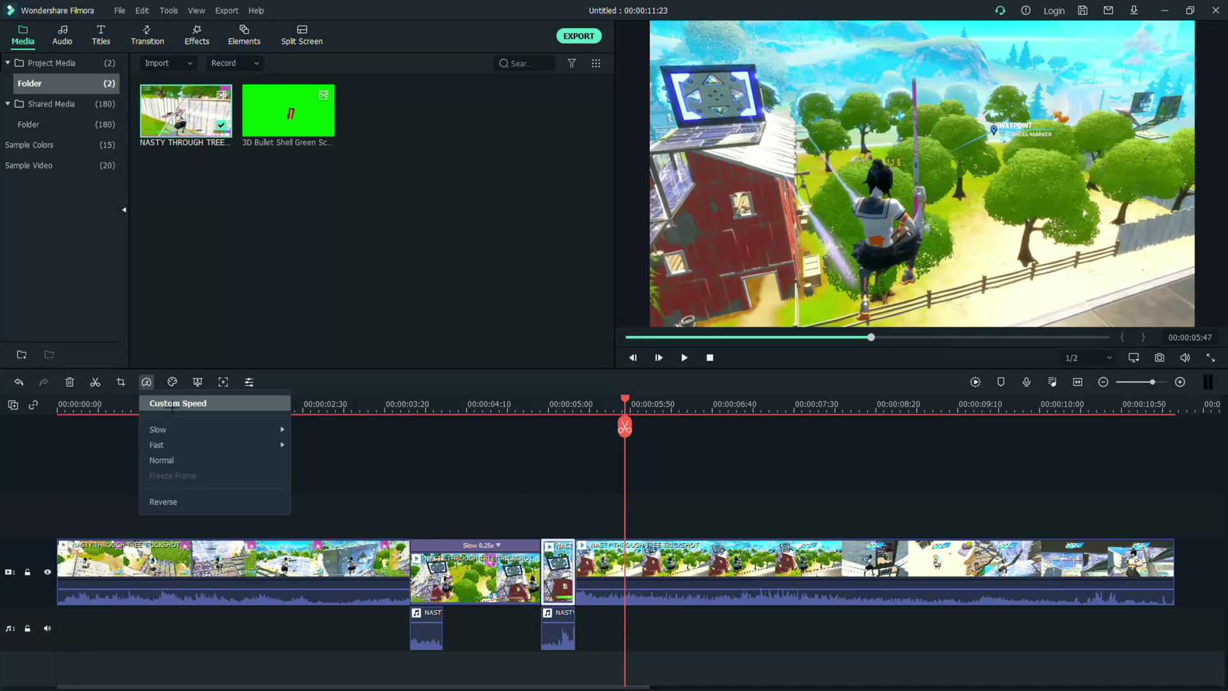
{"action": "mouse_move", "coordinate": [160, 444]}
{"action": "left_click", "coordinate": [319, 450]}
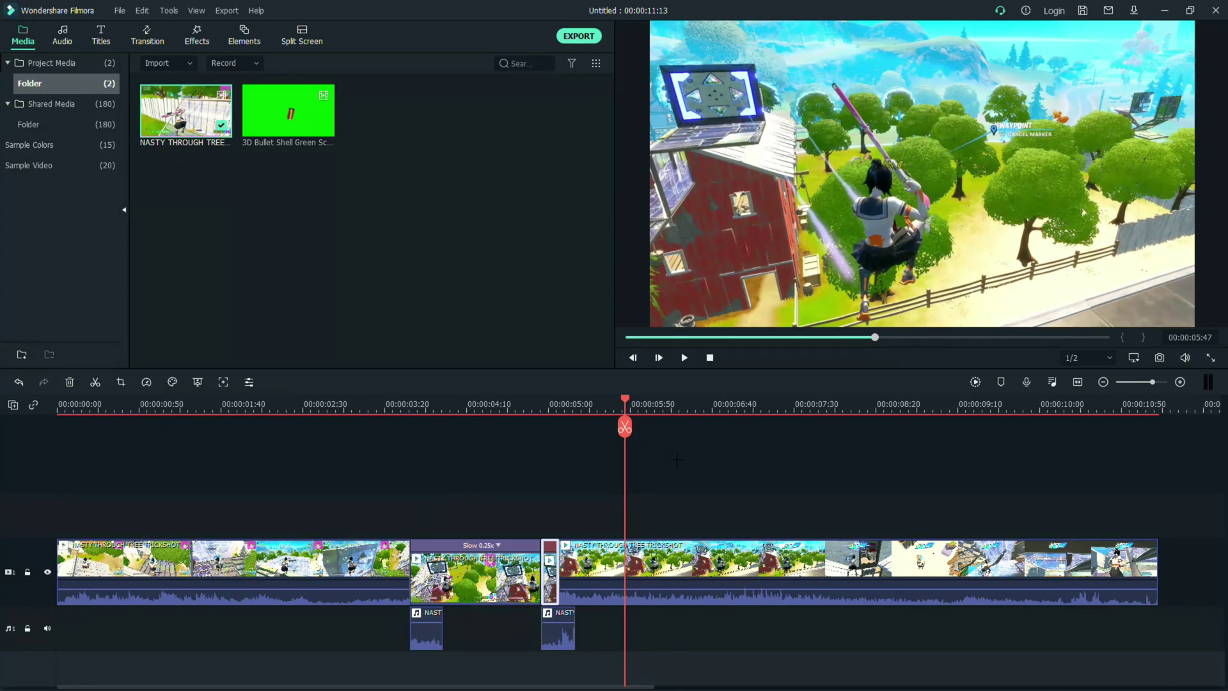
{"action": "left_click_drag", "start_coordinate": [631, 404], "coordinate": [509, 405]}
{"action": "key", "text": "space"}
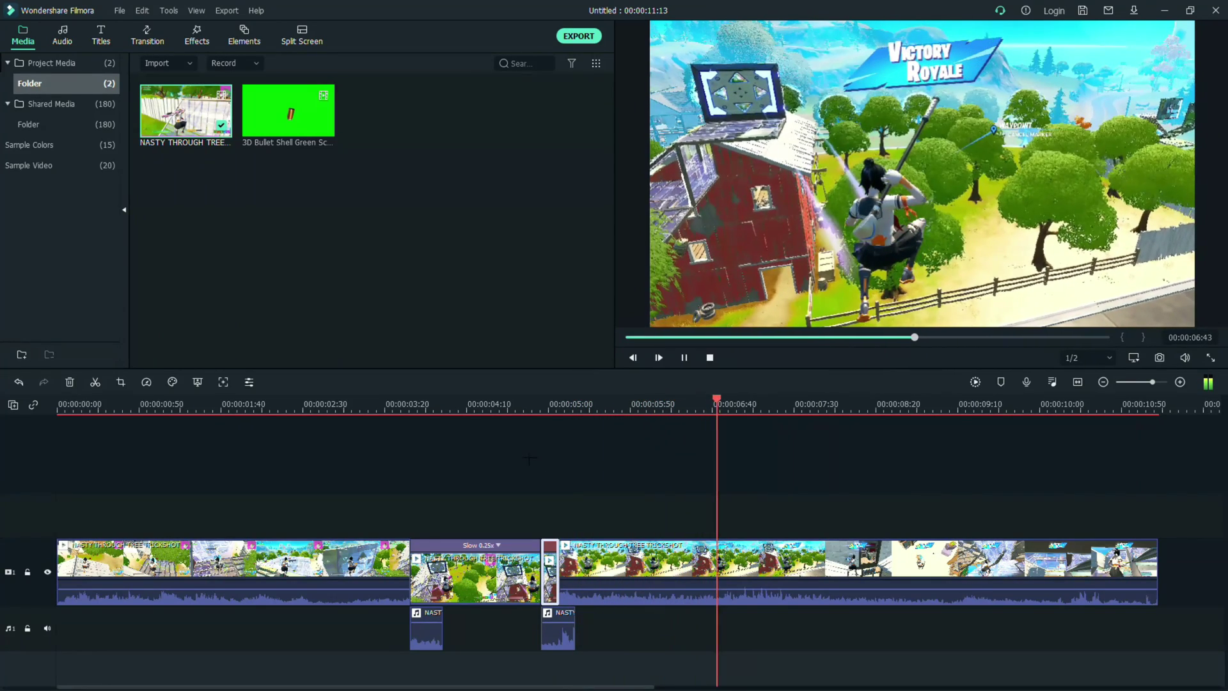
{"action": "key", "text": "space"}
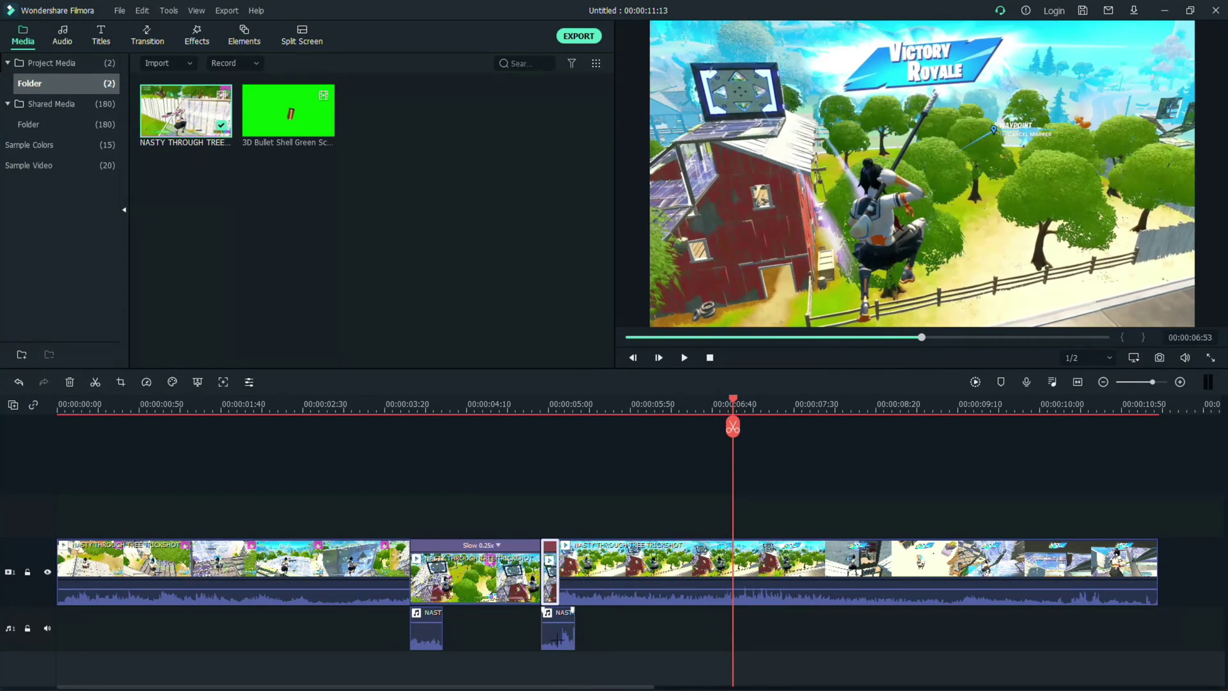
Step: Shift the second detached audio piece earlier to line up with the sped-up segment and play back its timing
{"action": "left_click_drag", "start_coordinate": [558, 640], "coordinate": [543, 639]}
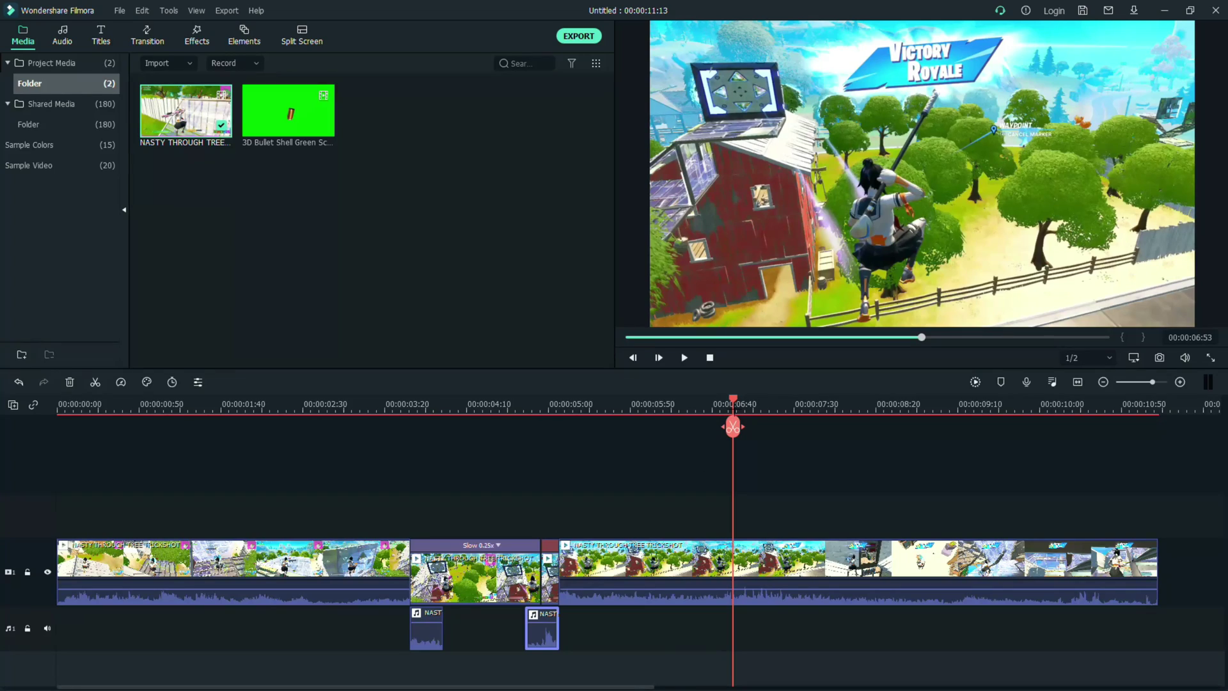
{"action": "left_click_drag", "start_coordinate": [733, 404], "coordinate": [502, 404]}
{"action": "key", "text": "space"}
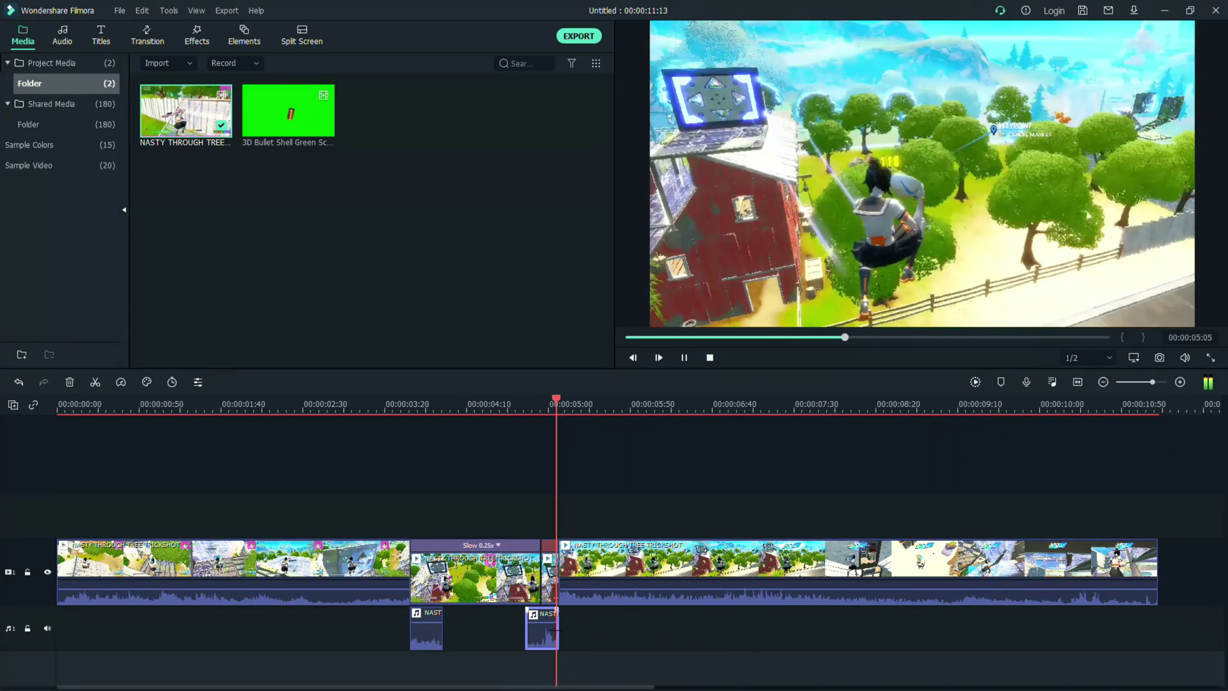
{"action": "left_click", "coordinate": [855, 403]}
Step: Find the blur effects, apply Square Blur to the 0.25x slow-motion segment, and open that segment's video settings
{"action": "left_click_drag", "start_coordinate": [855, 402], "coordinate": [416, 404]}
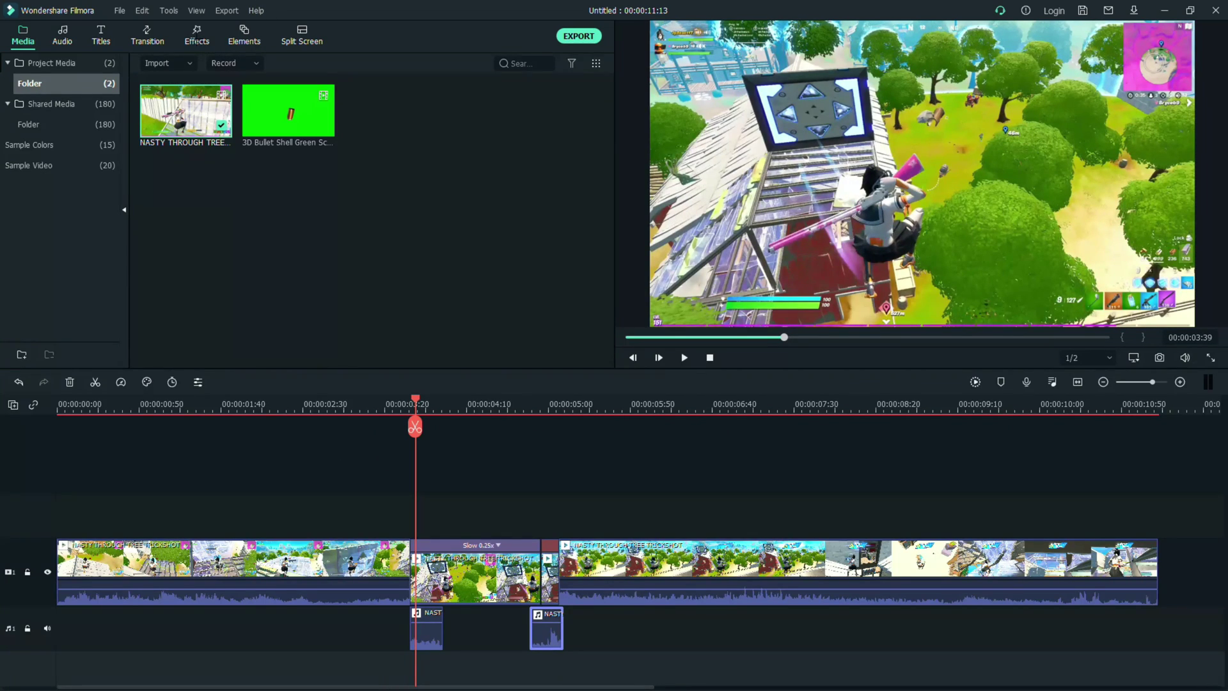
{"action": "left_click", "coordinate": [197, 36]}
{"action": "left_click", "coordinate": [540, 63]}
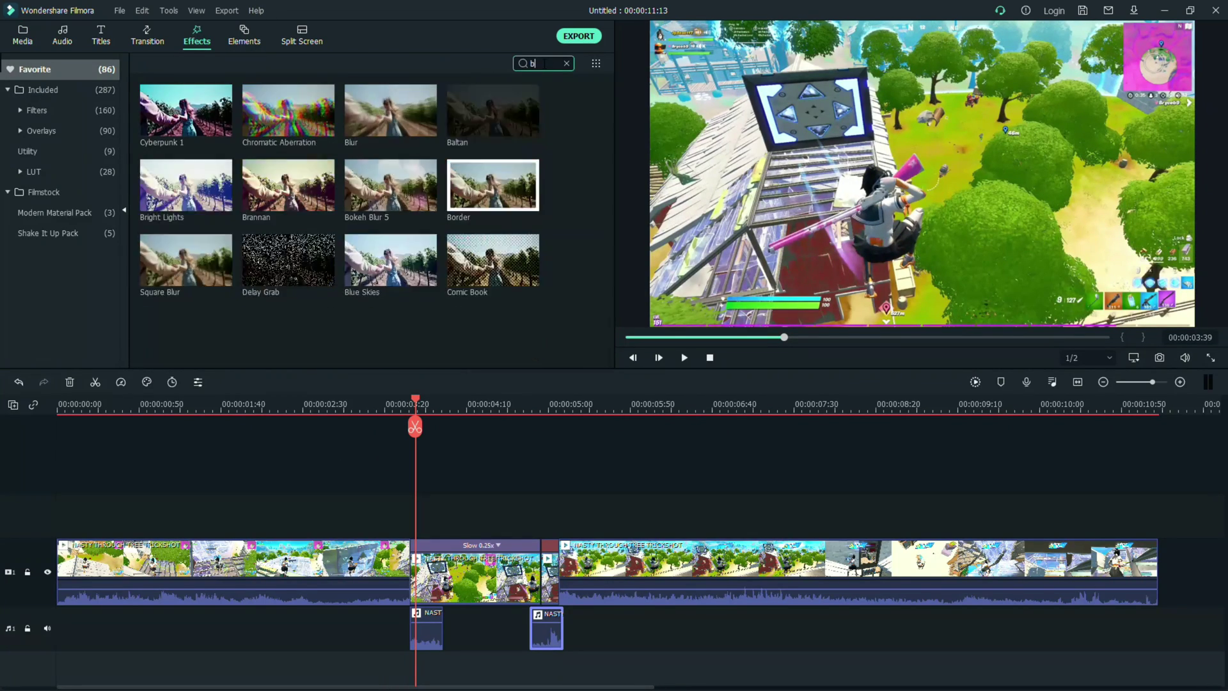
{"action": "type", "text": "blur"}
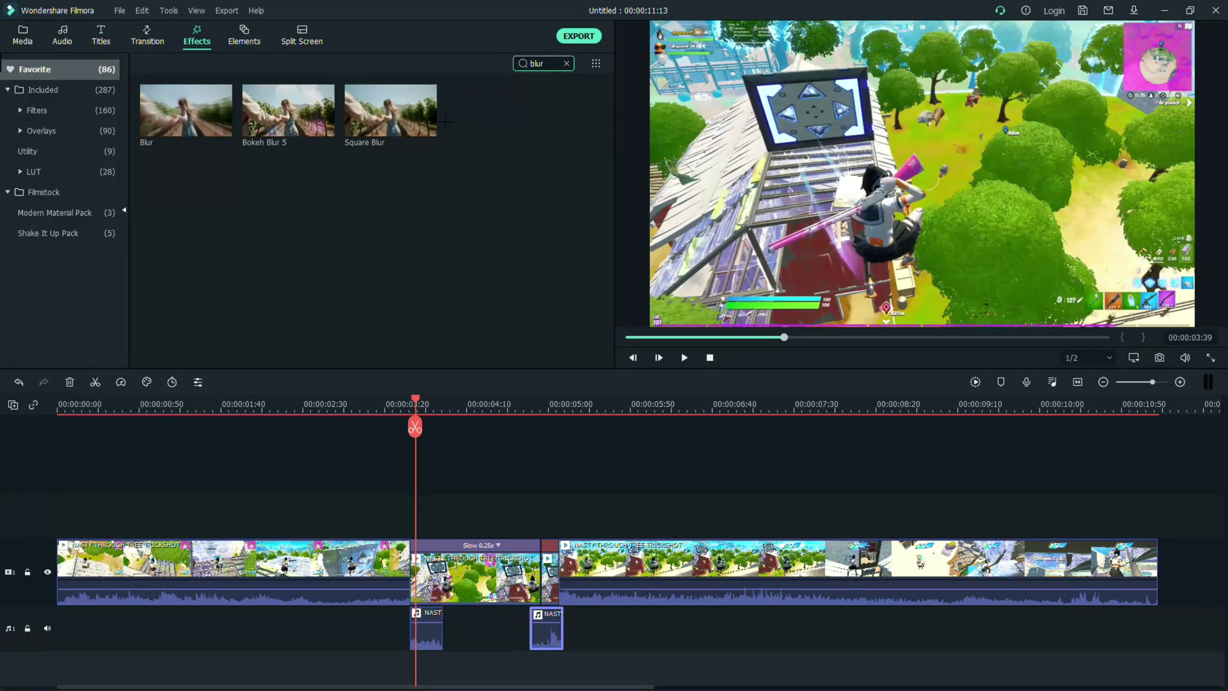
{"action": "left_click_drag", "start_coordinate": [435, 121], "coordinate": [474, 566]}
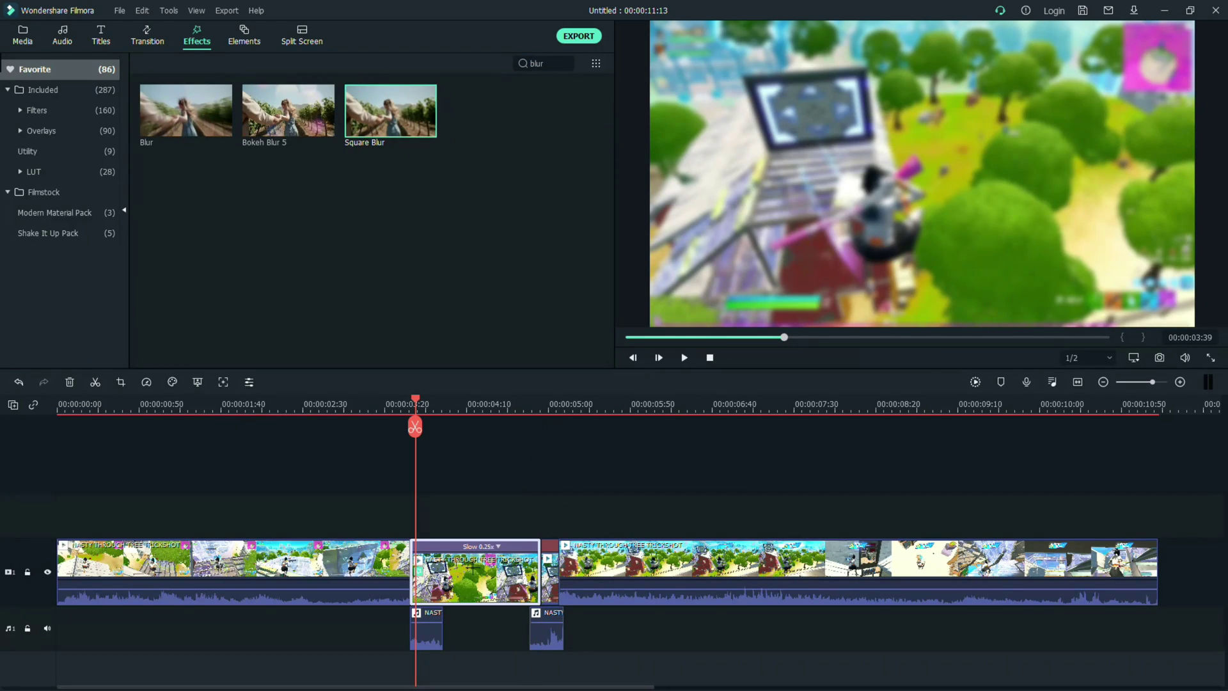
{"action": "double_click", "coordinate": [472, 567]}
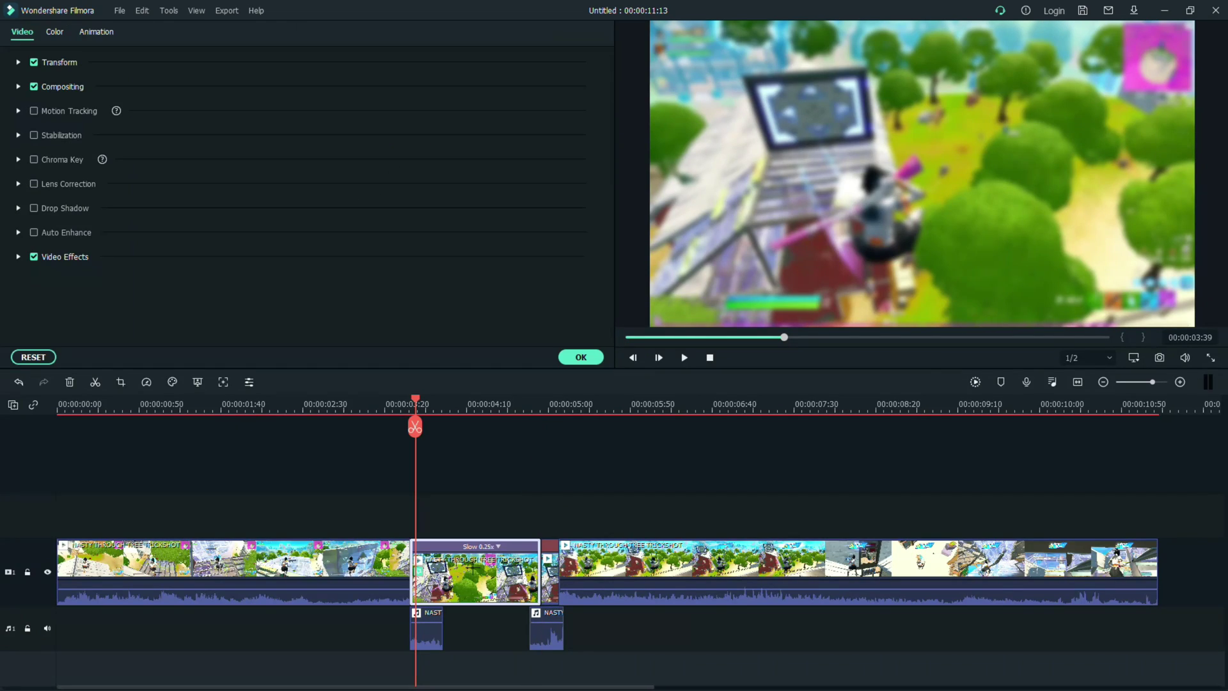
Step: Try a Square Blur size of 1 on the slow-motion segment, return it to 2, and play back the blurred part
{"action": "left_click", "coordinate": [18, 257]}
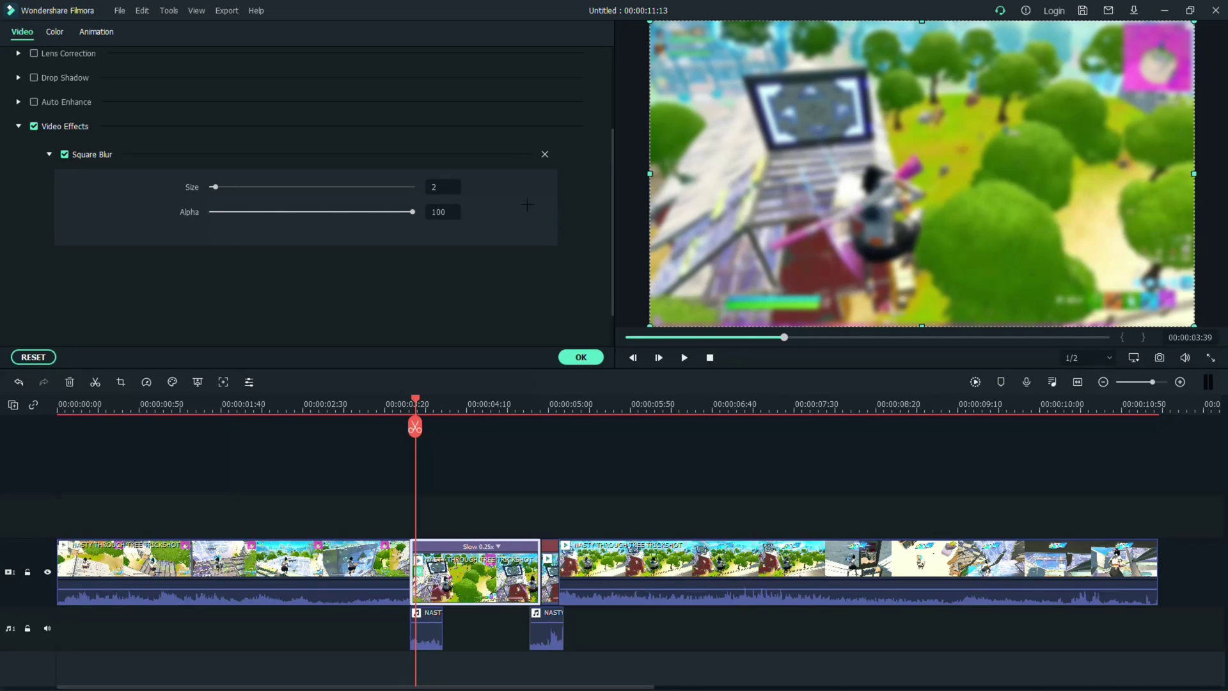
{"action": "left_click", "coordinate": [439, 183]}
{"action": "key", "text": "Return"}
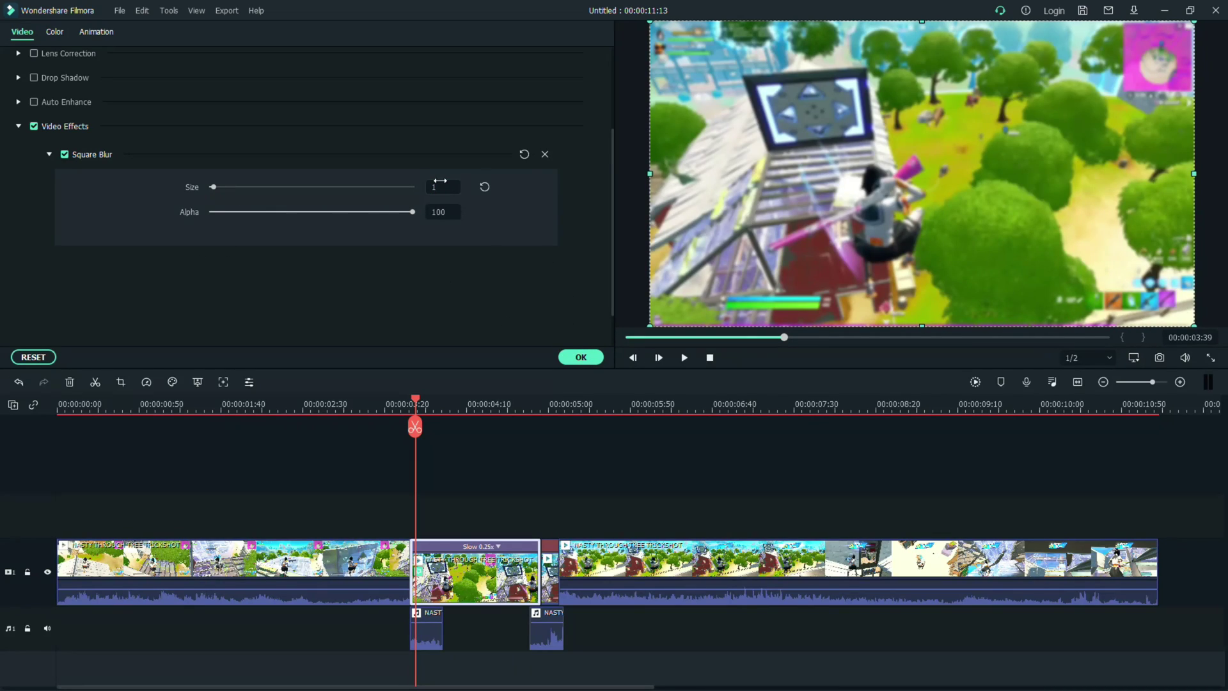
{"action": "left_click", "coordinate": [443, 188]}
{"action": "left_click", "coordinate": [575, 356]}
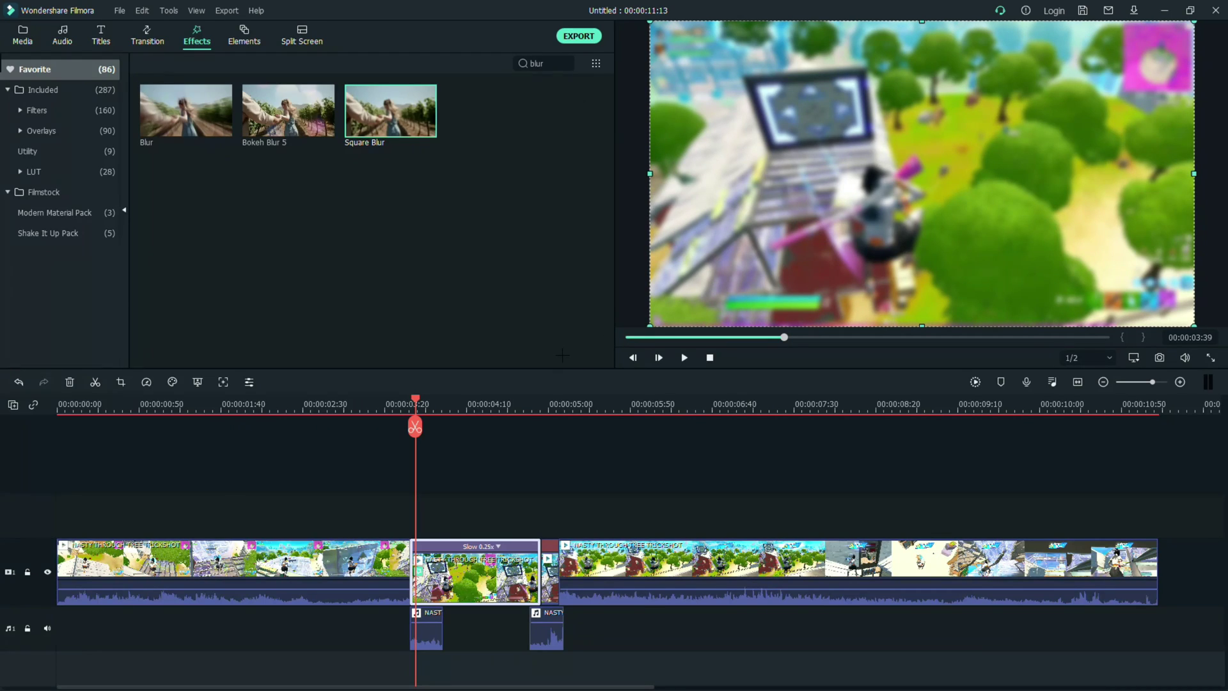
{"action": "key", "text": "space"}
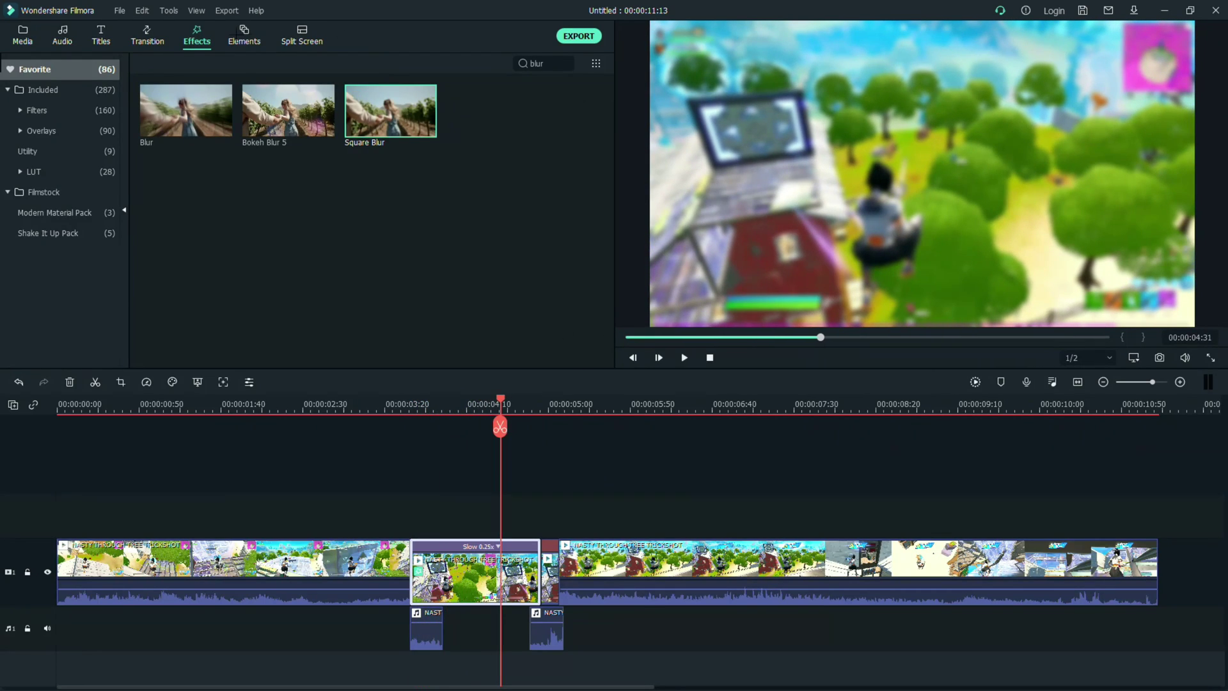
Step: Add Dissolve transitions at the start and end of the 0.25x segment and play back both transitions
{"action": "left_click", "coordinate": [147, 35]}
{"action": "left_click_drag", "start_coordinate": [288, 110], "coordinate": [419, 572]}
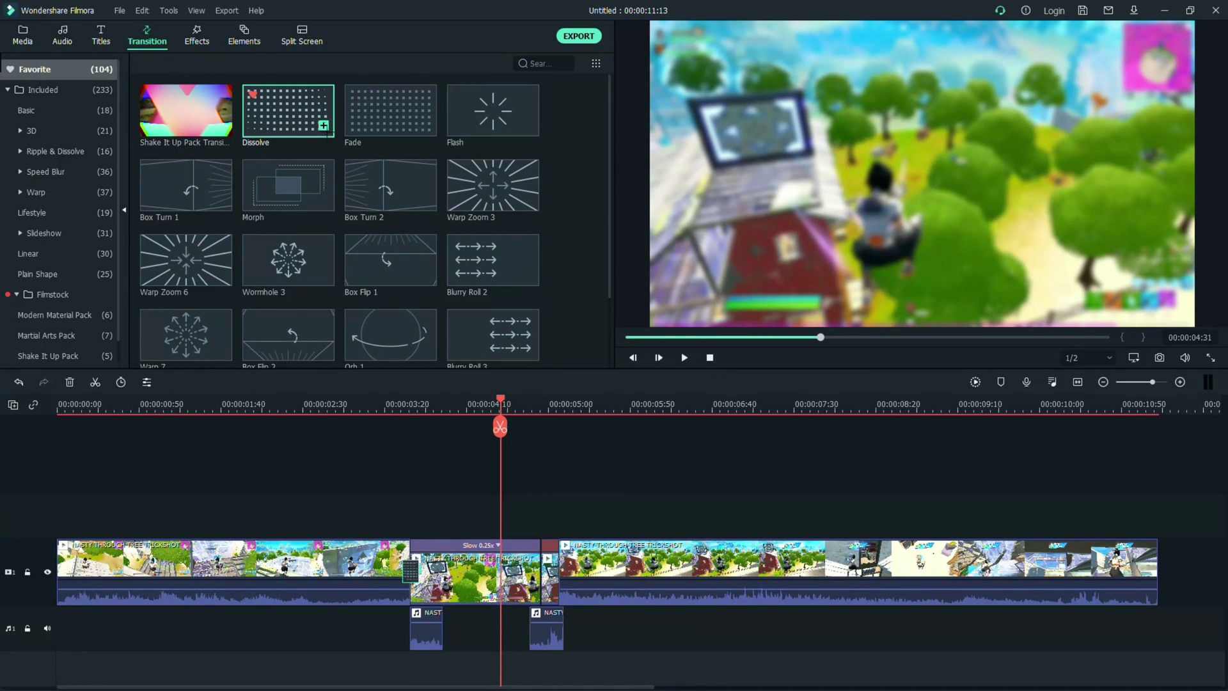
{"action": "left_click_drag", "start_coordinate": [328, 133], "coordinate": [536, 571]}
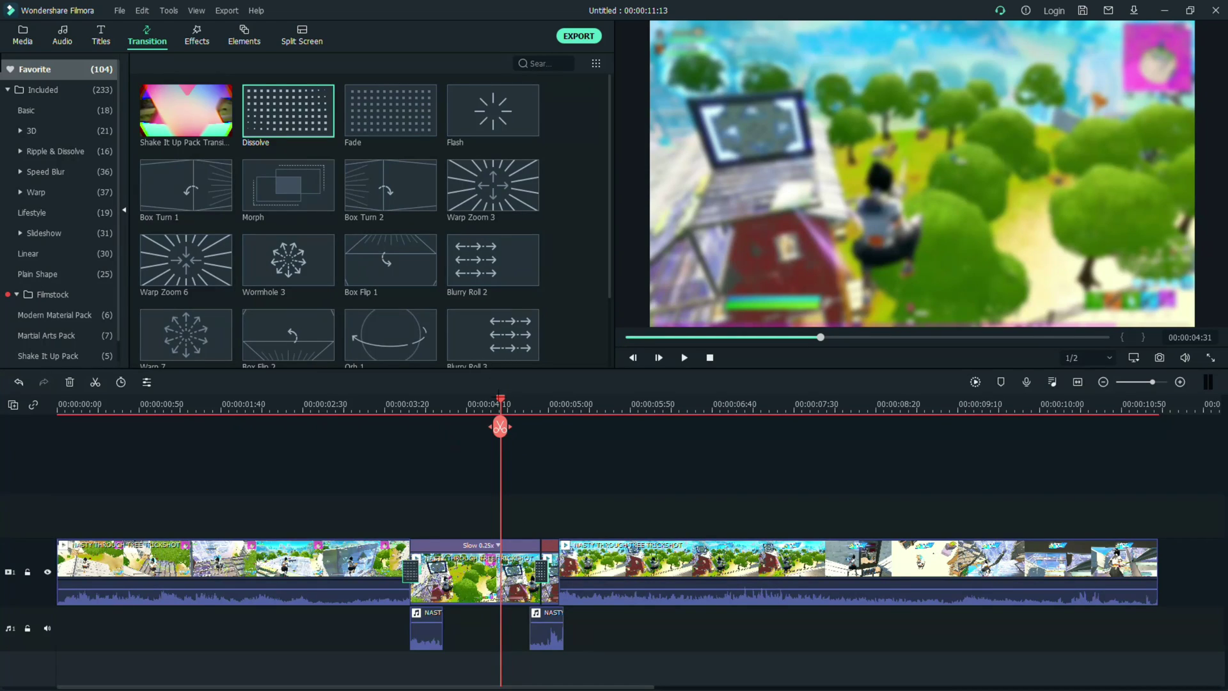
{"action": "left_click_drag", "start_coordinate": [500, 427], "coordinate": [407, 428]}
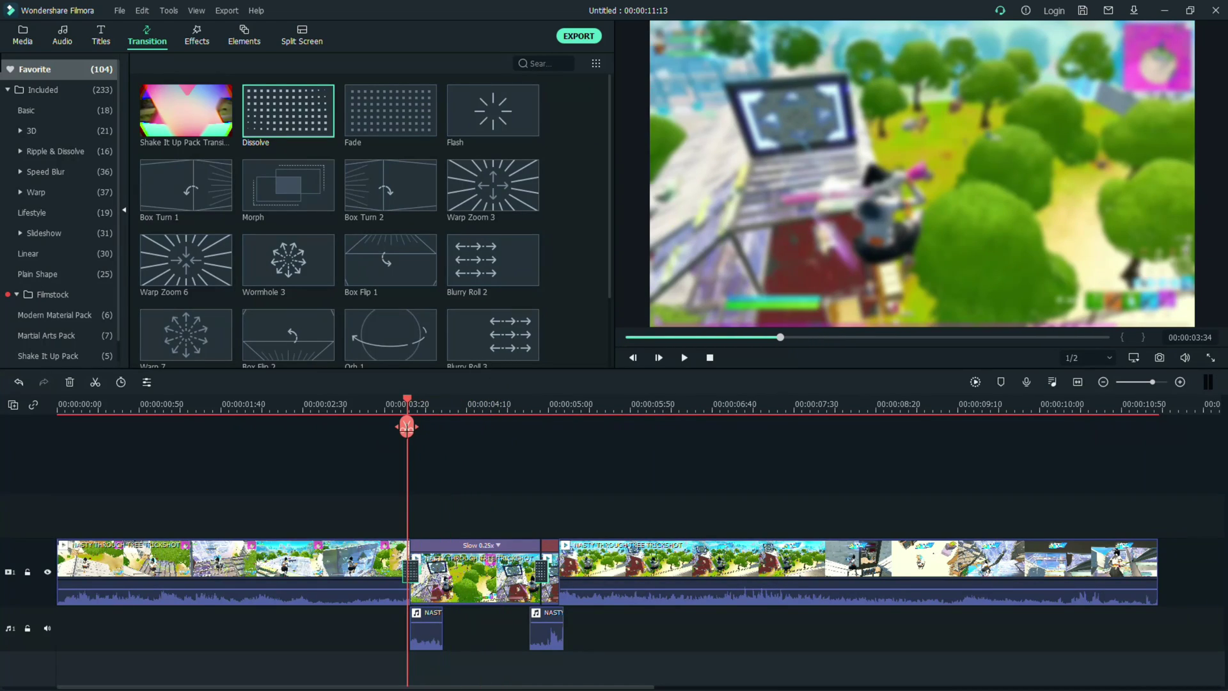
{"action": "key", "text": "space"}
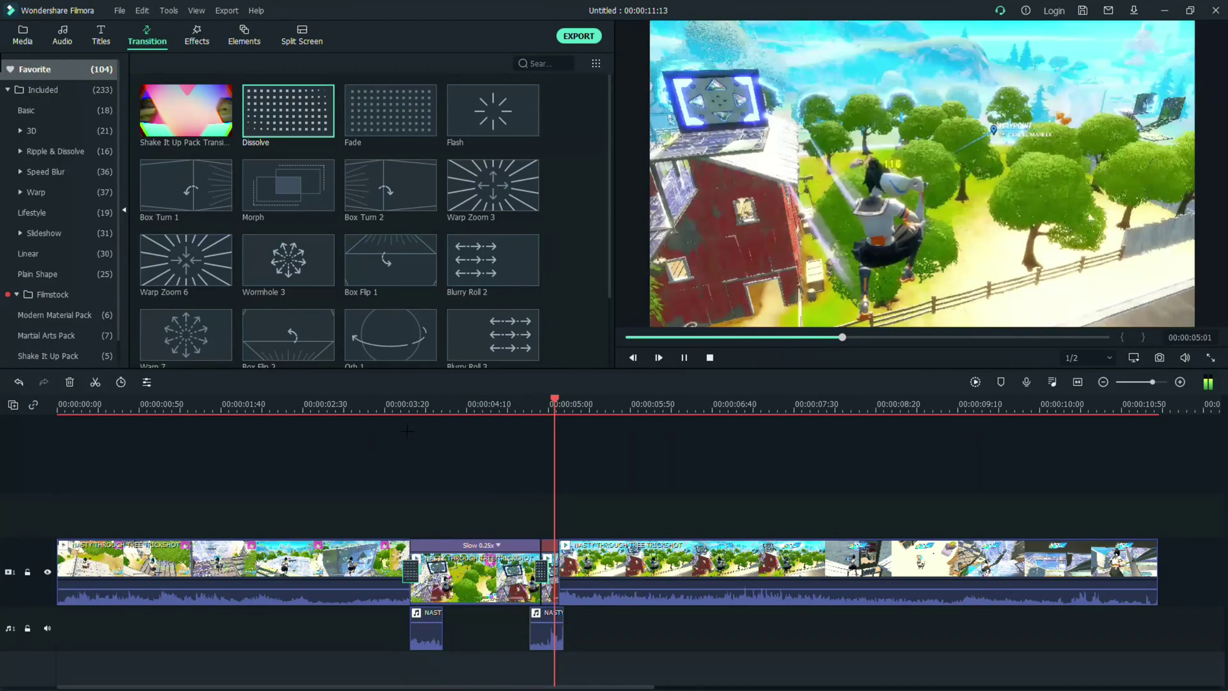
{"action": "key", "text": "space"}
Step: Find the cinematic effects, place Cinema 21:9 above the 0.25x segment, and trim the effect to that segment's length
{"action": "left_click_drag", "start_coordinate": [640, 400], "coordinate": [408, 534]}
{"action": "left_click", "coordinate": [197, 36]}
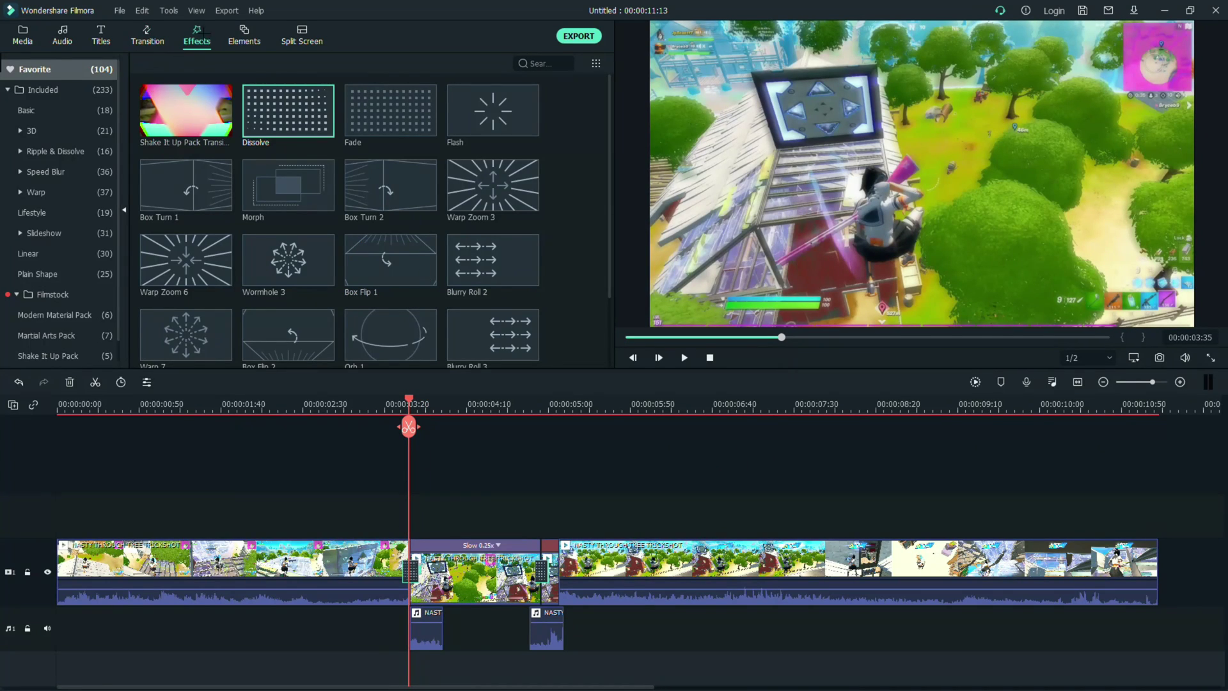
{"action": "left_click", "coordinate": [566, 61]}
{"action": "left_click", "coordinate": [566, 63]}
{"action": "type", "text": "cinem"}
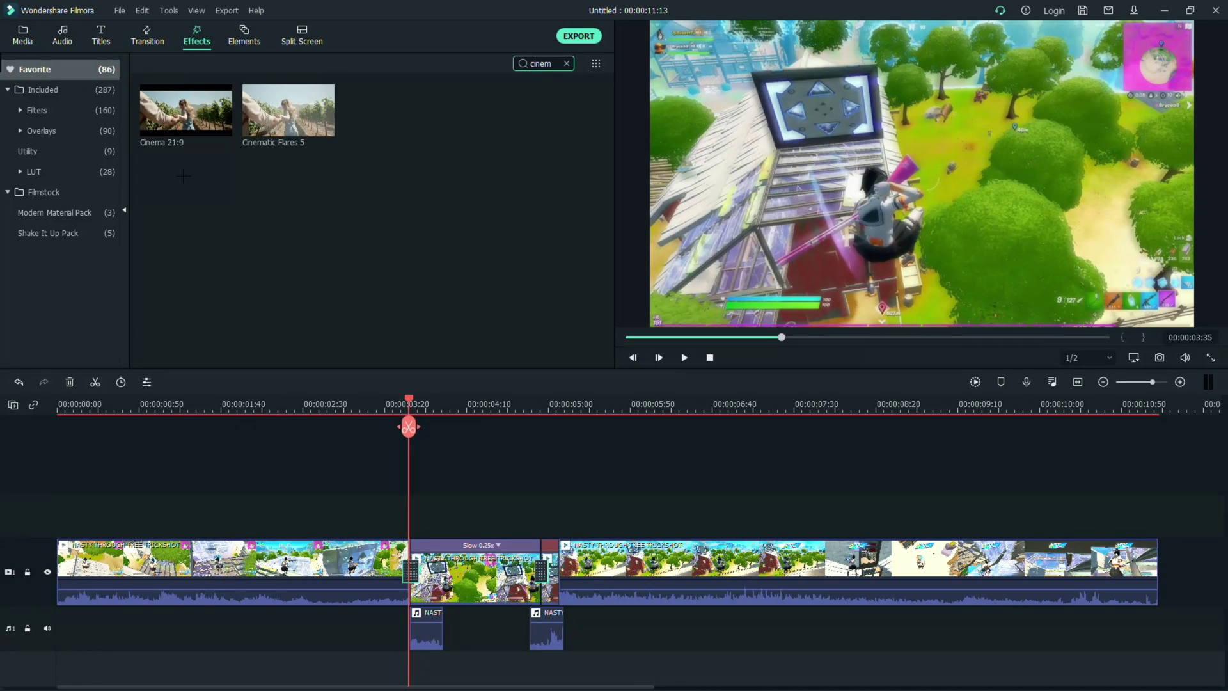
{"action": "left_click_drag", "start_coordinate": [183, 176], "coordinate": [415, 511]}
{"action": "left_click_drag", "start_coordinate": [615, 518], "coordinate": [540, 518]}
{"action": "left_click_drag", "start_coordinate": [403, 401], "coordinate": [377, 426]}
{"action": "left_click", "coordinate": [383, 558]}
{"action": "left_click", "coordinate": [377, 428]}
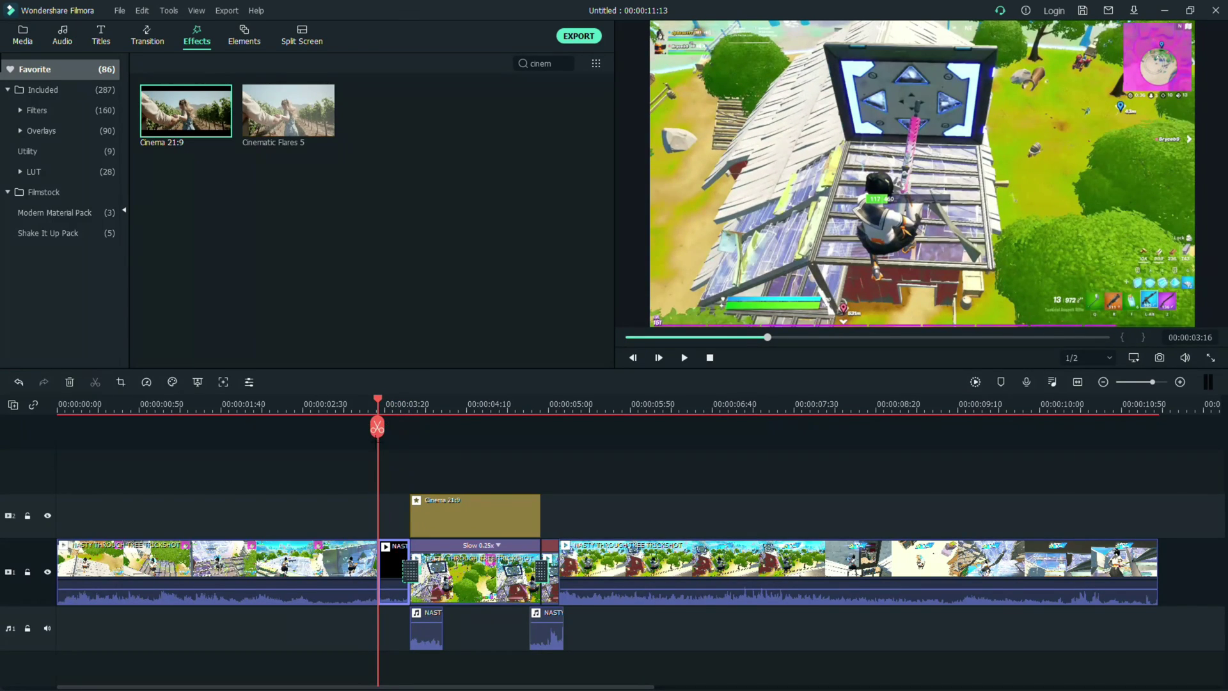
{"action": "key", "text": "ctrl+z"}
Step: Split the main clip at 00:00:03:05 and give the piece before the slow motion a custom-ratio Pan & Zoom end frame
{"action": "mouse_move", "coordinate": [378, 405]}
{"action": "left_mouse_down"}
{"action": "mouse_move", "coordinate": [351, 406]}
{"action": "mouse_move", "coordinate": [406, 405]}
{"action": "mouse_move", "coordinate": [360, 405]}
{"action": "left_mouse_up"}
{"action": "left_click", "coordinate": [360, 428]}
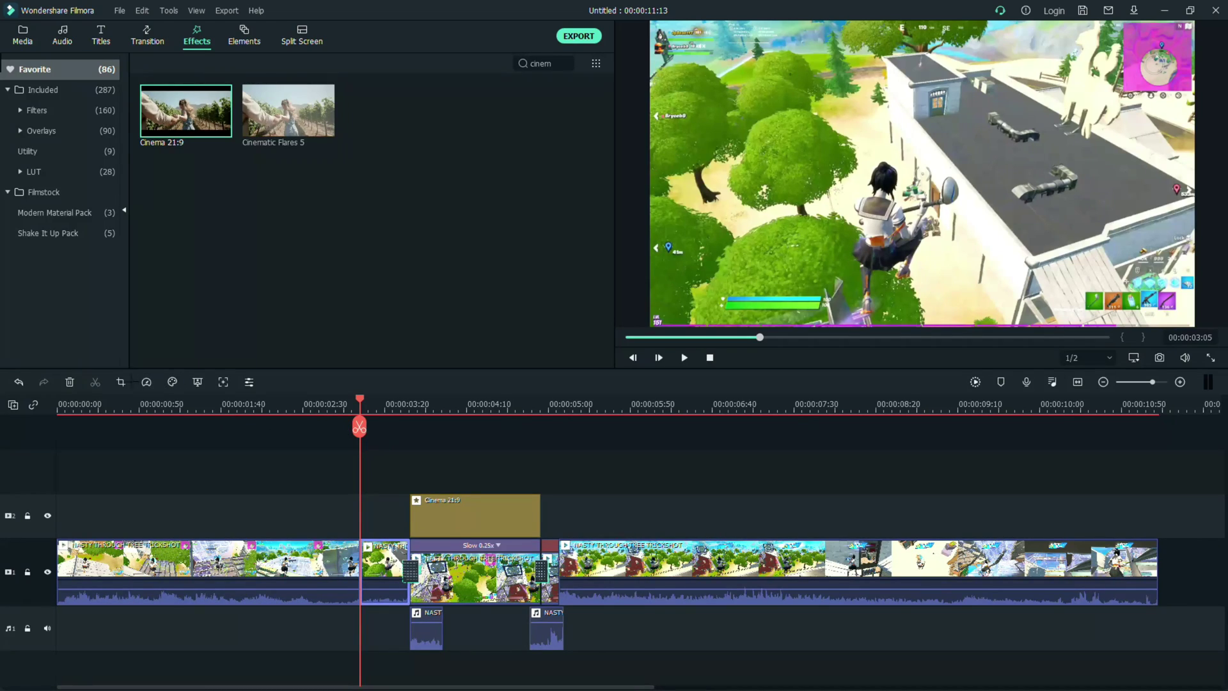
{"action": "left_click", "coordinate": [121, 382]}
{"action": "left_click", "coordinate": [415, 143]}
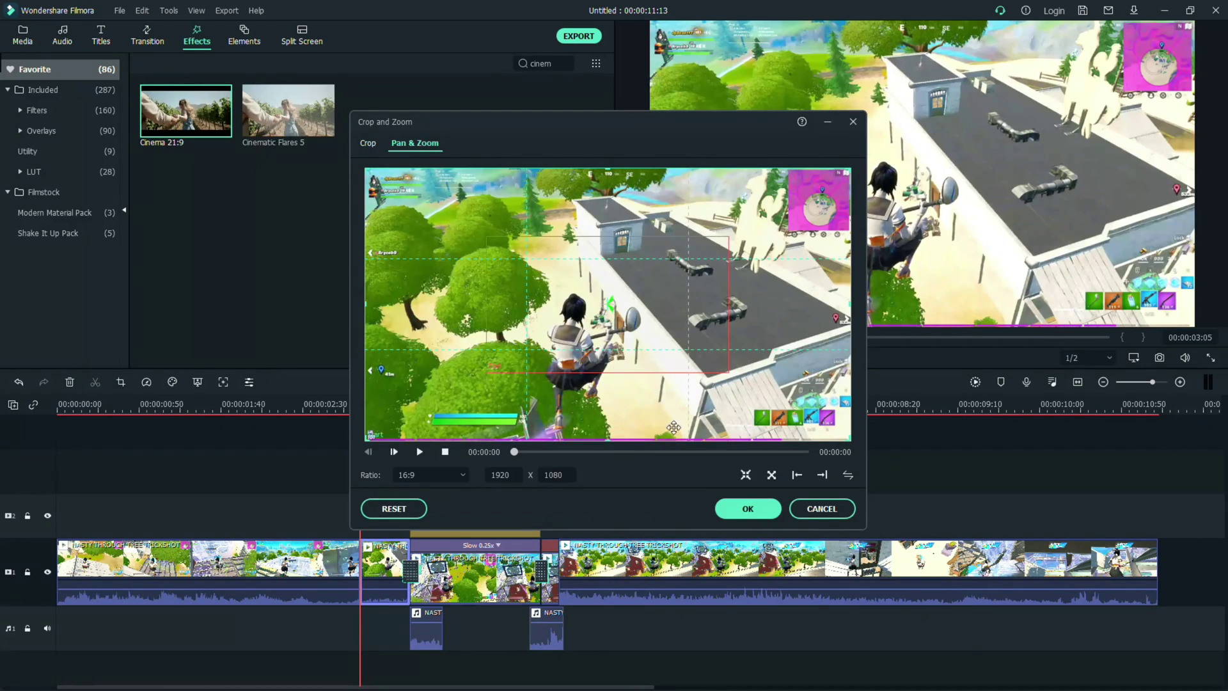
{"action": "left_click", "coordinate": [589, 342]}
{"action": "left_click", "coordinate": [431, 474]}
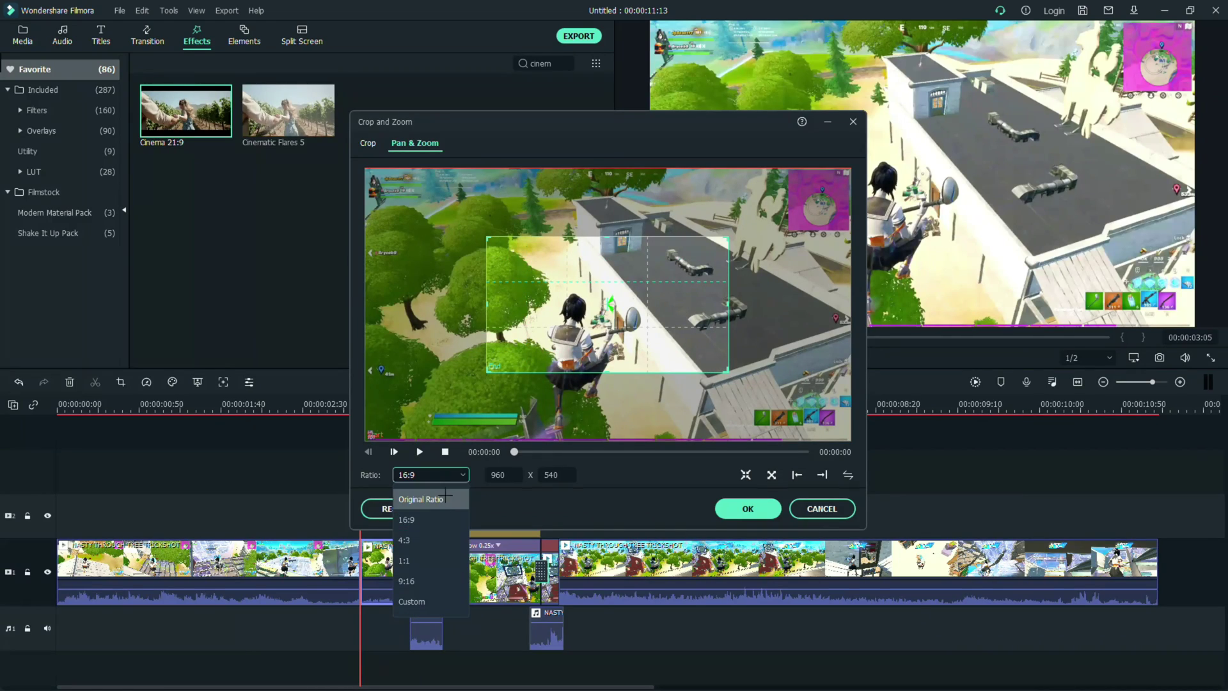
{"action": "left_click", "coordinate": [416, 596]}
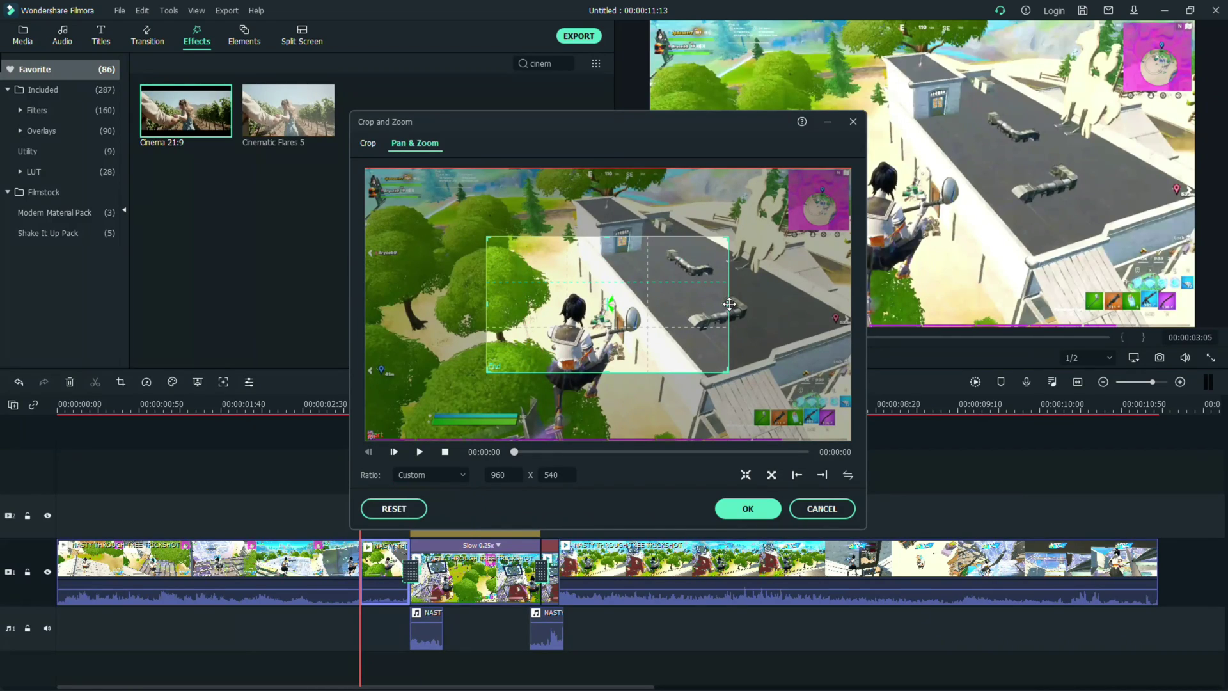
Step: Widen the end frame to the full 1920 width, enlarge its height, adjust its vertical position, and apply the Pan & Zoom
{"action": "left_click_drag", "start_coordinate": [728, 303], "coordinate": [1004, 299]}
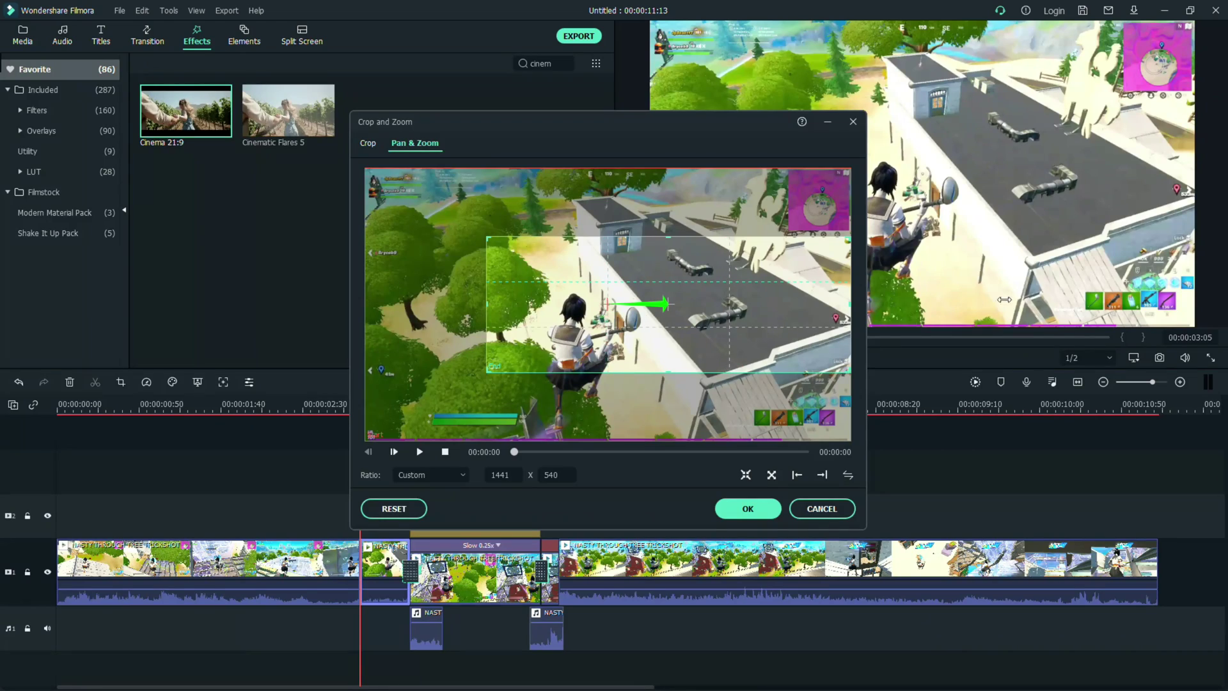
{"action": "left_click_drag", "start_coordinate": [488, 305], "coordinate": [366, 305]}
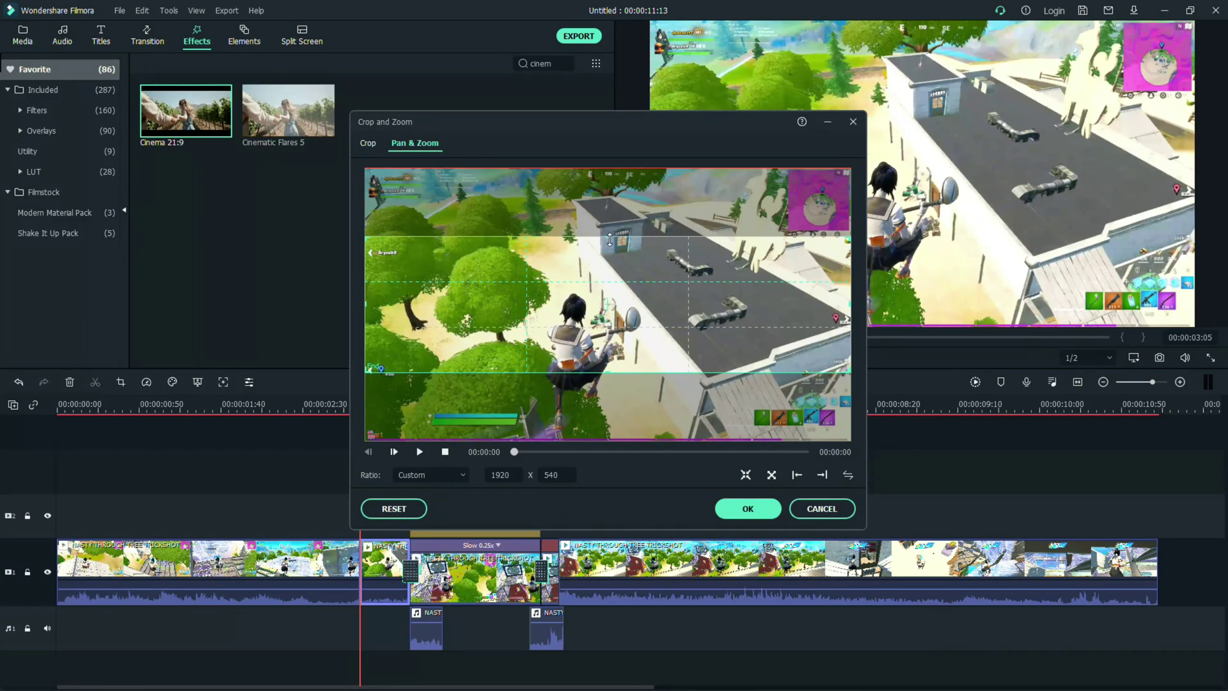
{"action": "left_click_drag", "start_coordinate": [610, 240], "coordinate": [610, 212]}
{"action": "left_click_drag", "start_coordinate": [607, 293], "coordinate": [606, 267]}
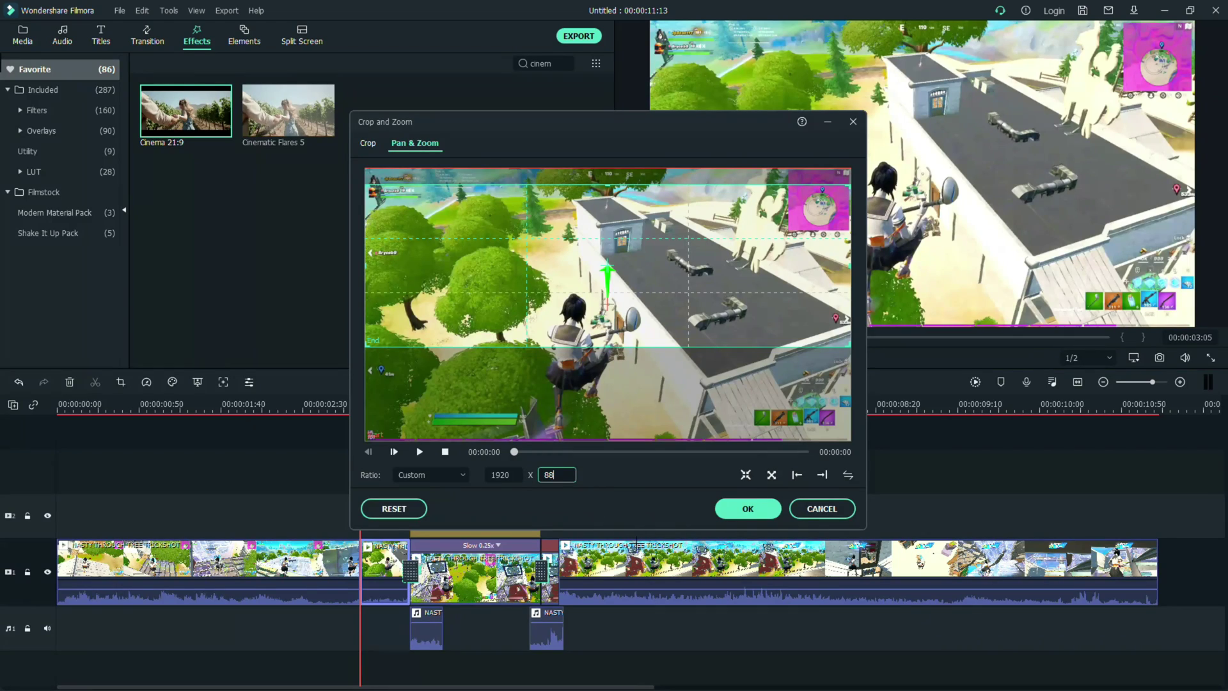
{"action": "key", "text": "Return"}
{"action": "left_click_drag", "start_coordinate": [686, 344], "coordinate": [685, 351]}
{"action": "left_click", "coordinate": [745, 507]}
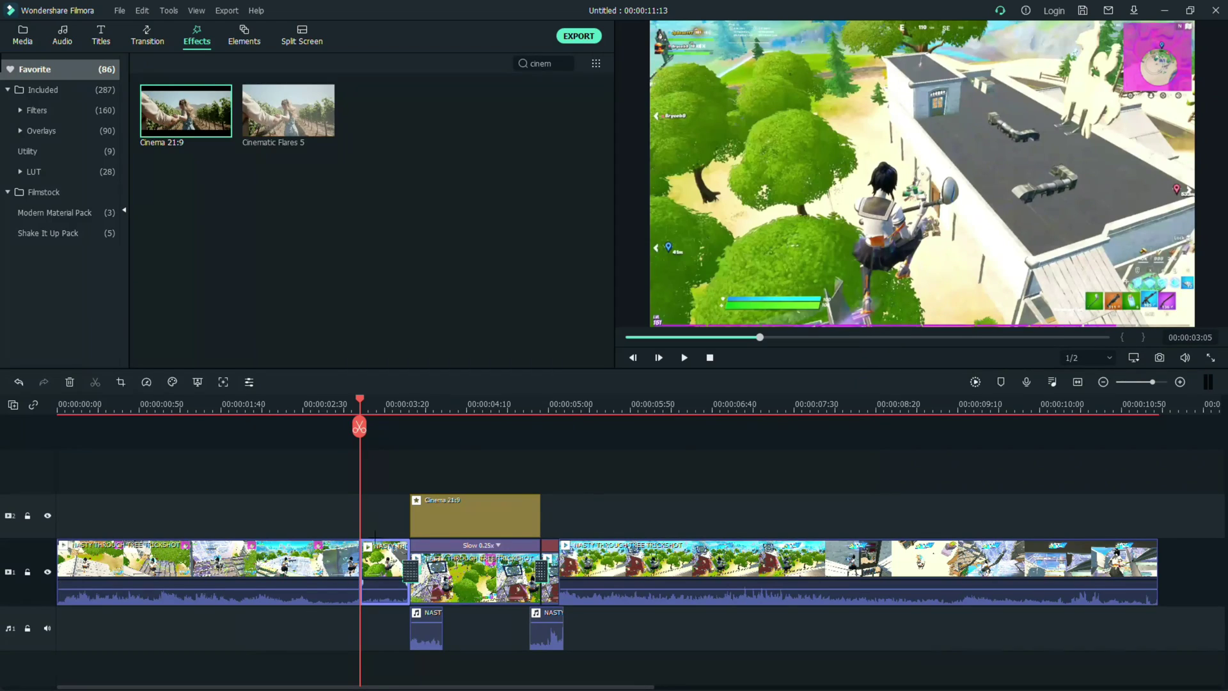
Step: Set the Cinema 21:9 effect's border height to -0.22 and play back the section from before the slow motion
{"action": "double_click", "coordinate": [448, 514]}
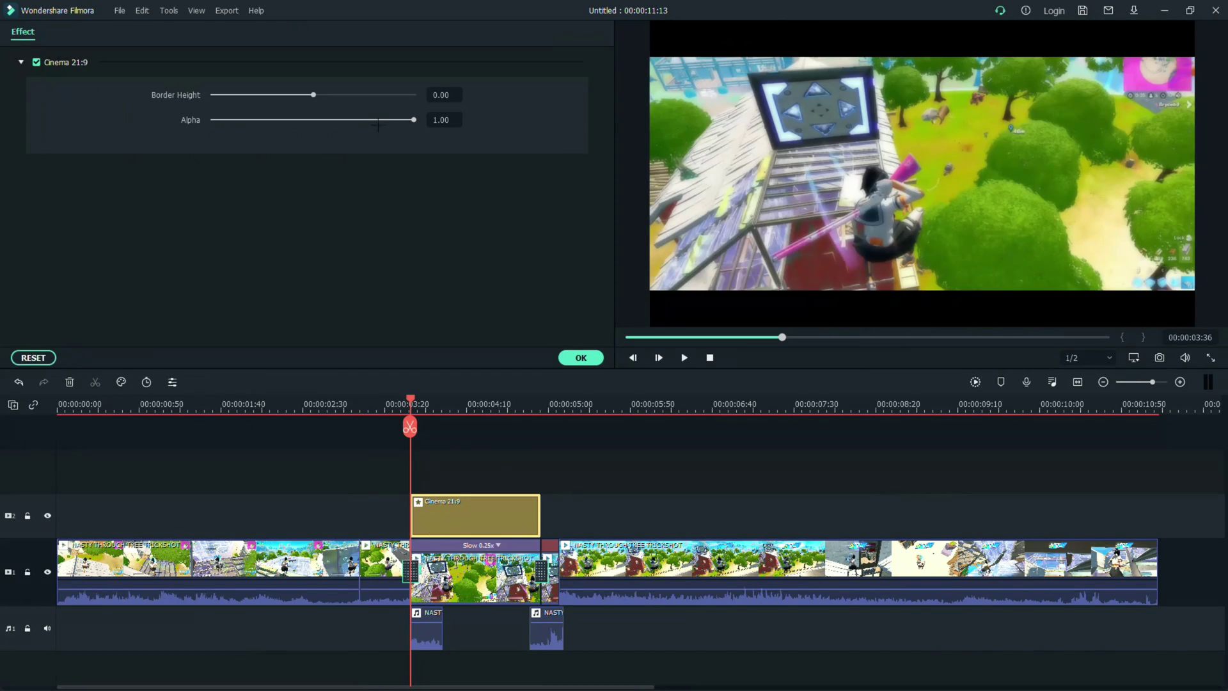
{"action": "left_click", "coordinate": [447, 95]}
{"action": "type", "text": "-.22"}
{"action": "key", "text": "Return"}
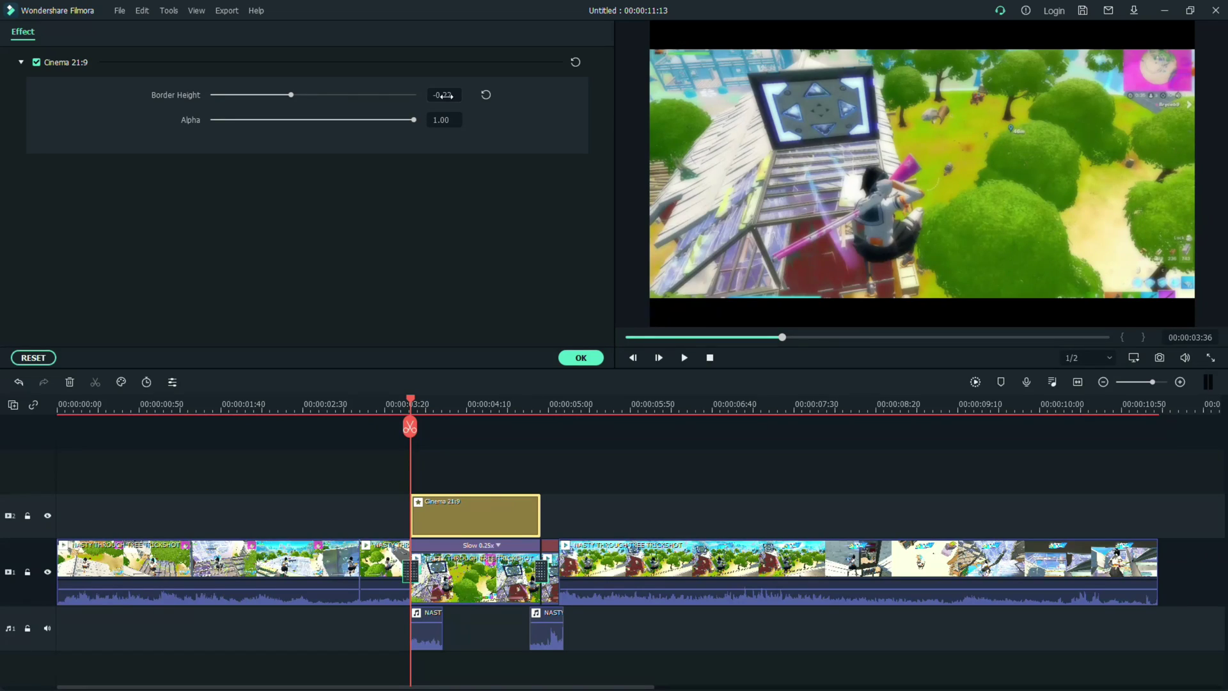
{"action": "left_click_drag", "start_coordinate": [411, 401], "coordinate": [337, 411]}
{"action": "key", "text": "space"}
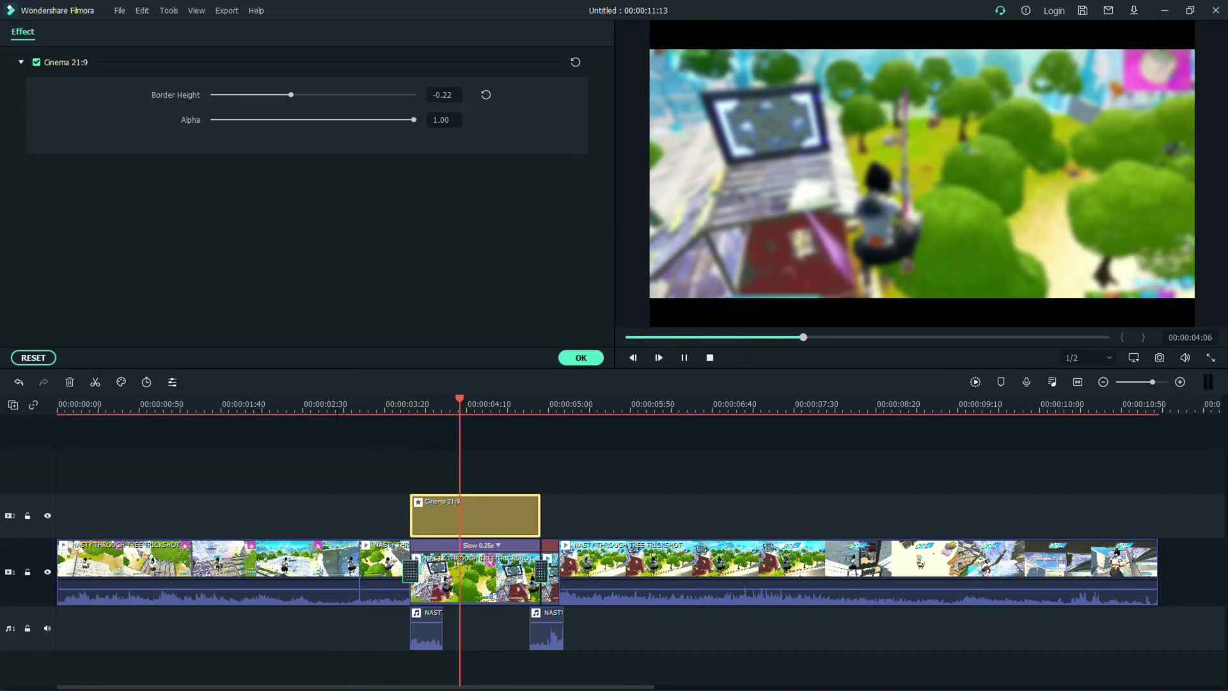
{"action": "key", "text": "space"}
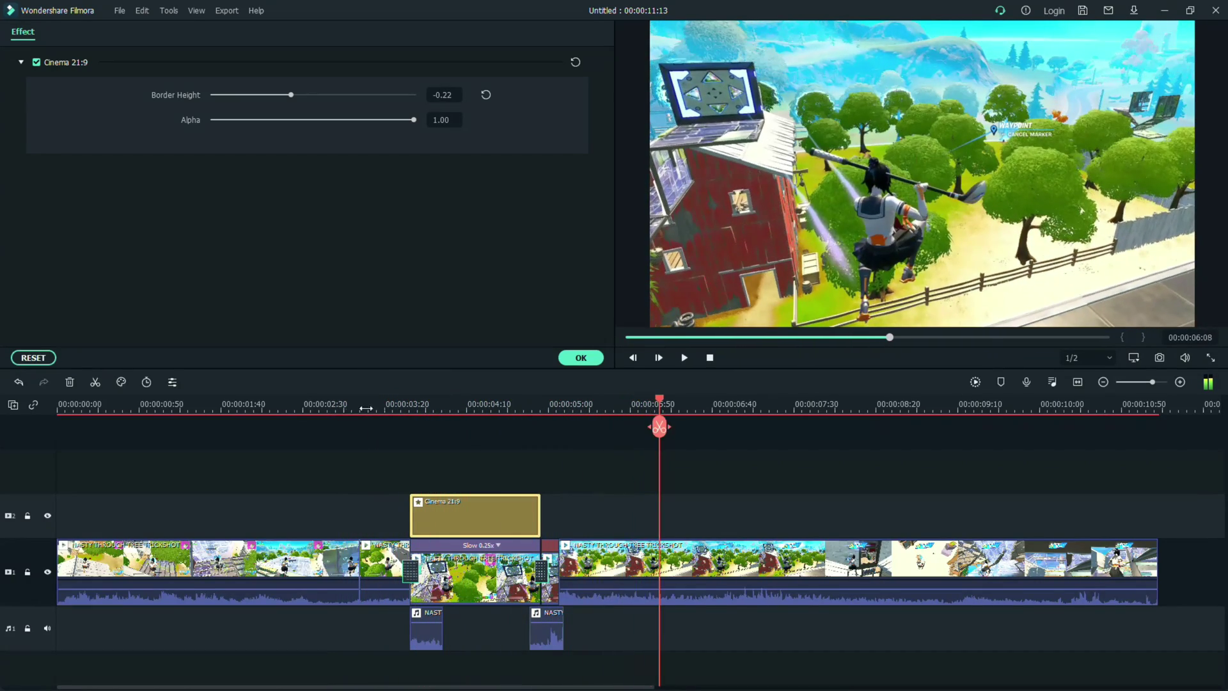
Step: Try a custom-ratio Pan & Zoom end frame on the short double-speed segment, resizing the frame from its corners
{"action": "left_click_drag", "start_coordinate": [658, 397], "coordinate": [549, 399]}
{"action": "left_click", "coordinate": [549, 550]}
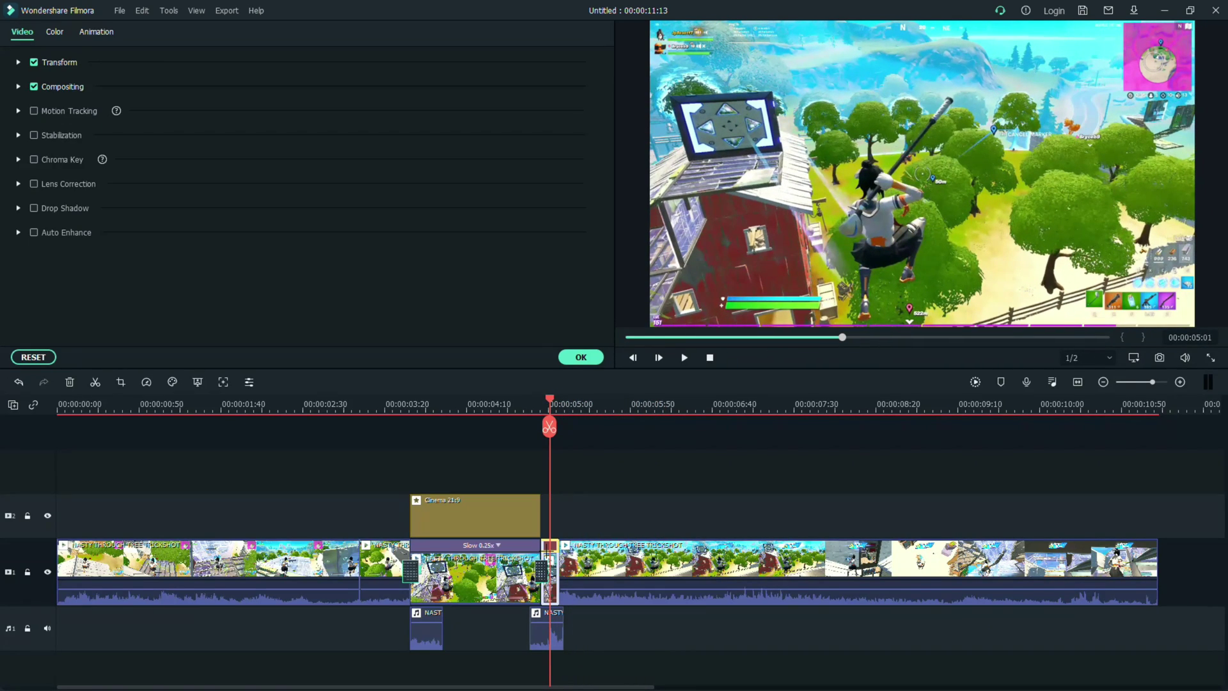
{"action": "key", "text": "alt+c"}
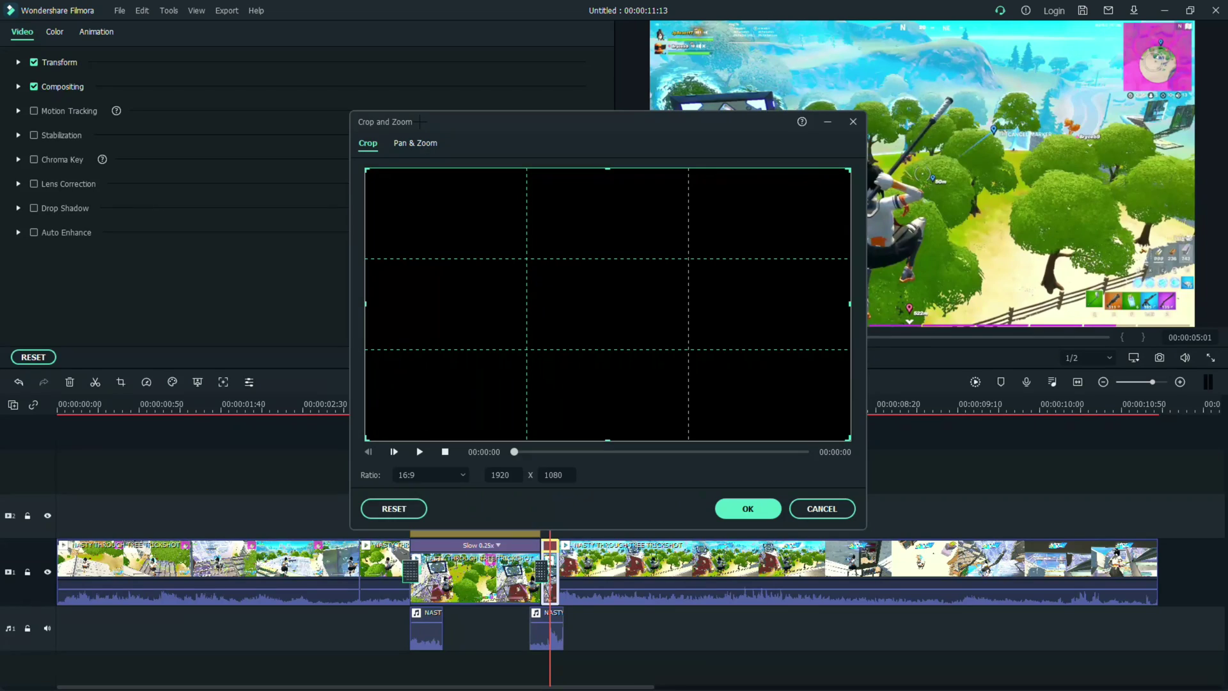
{"action": "left_click", "coordinate": [417, 144]}
{"action": "left_click", "coordinate": [515, 330]}
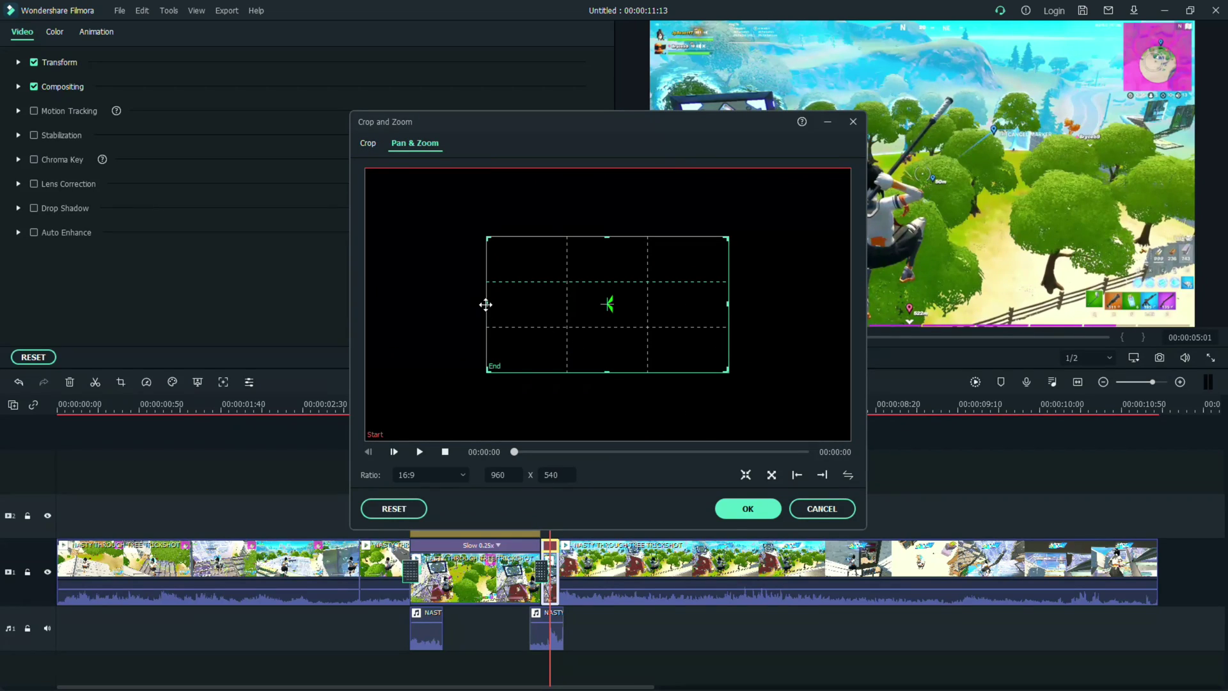
{"action": "left_click", "coordinate": [438, 474]}
{"action": "left_click", "coordinate": [425, 603]}
{"action": "left_click_drag", "start_coordinate": [481, 378], "coordinate": [362, 445]}
{"action": "left_click_drag", "start_coordinate": [725, 242], "coordinate": [904, 139]}
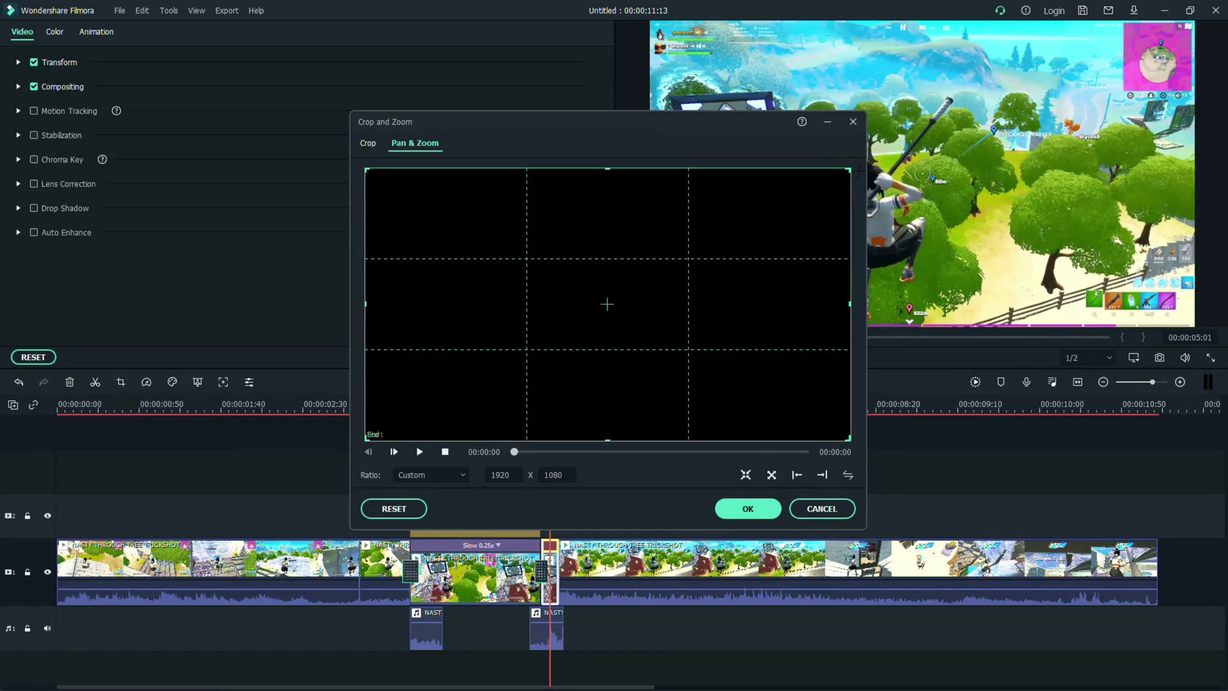
{"action": "left_click_drag", "start_coordinate": [847, 172], "coordinate": [801, 224]}
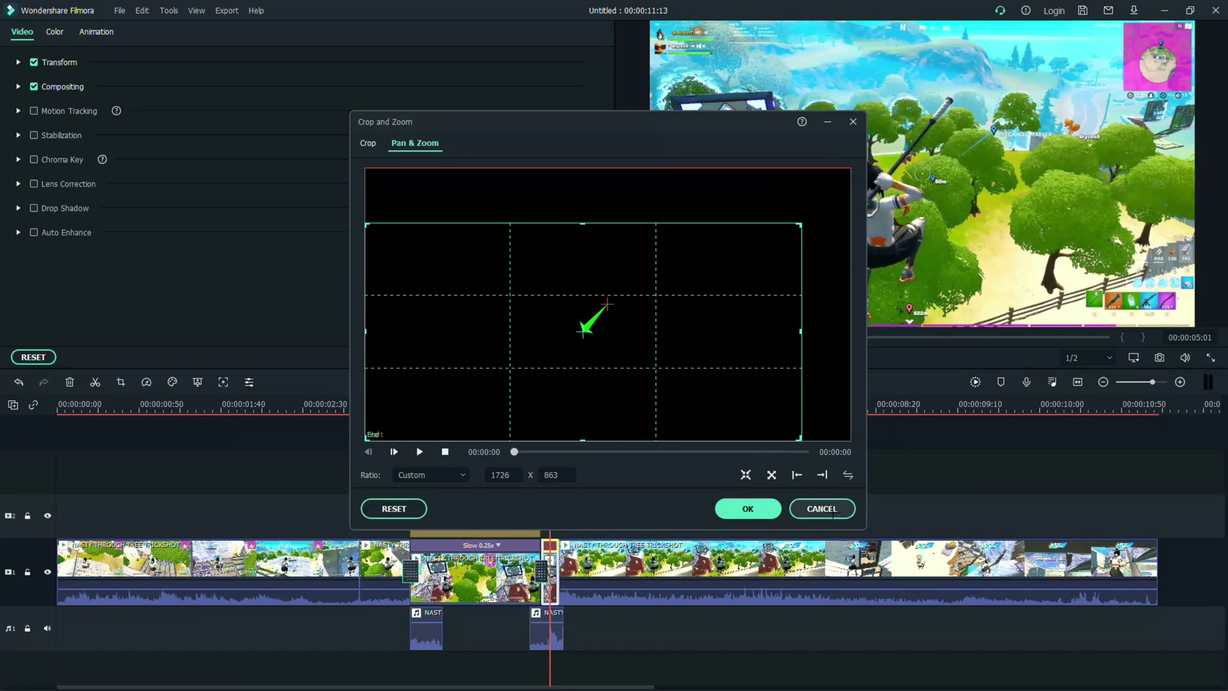
{"action": "left_click", "coordinate": [847, 474]}
{"action": "left_click_drag", "start_coordinate": [848, 437], "coordinate": [675, 345]}
{"action": "left_click_drag", "start_coordinate": [598, 295], "coordinate": [673, 354]}
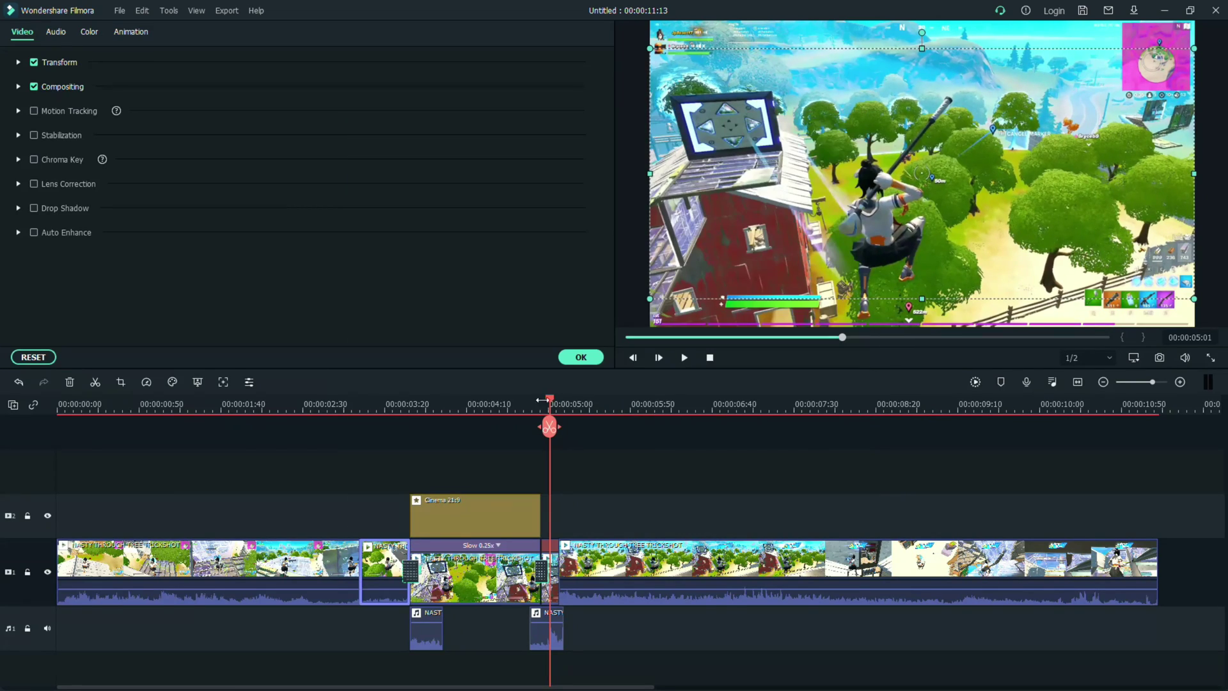
Step: Add a custom animation keyframe at the start of the 0.25x segment, at 00:00:03:36
{"action": "left_click_drag", "start_coordinate": [550, 426], "coordinate": [410, 427]}
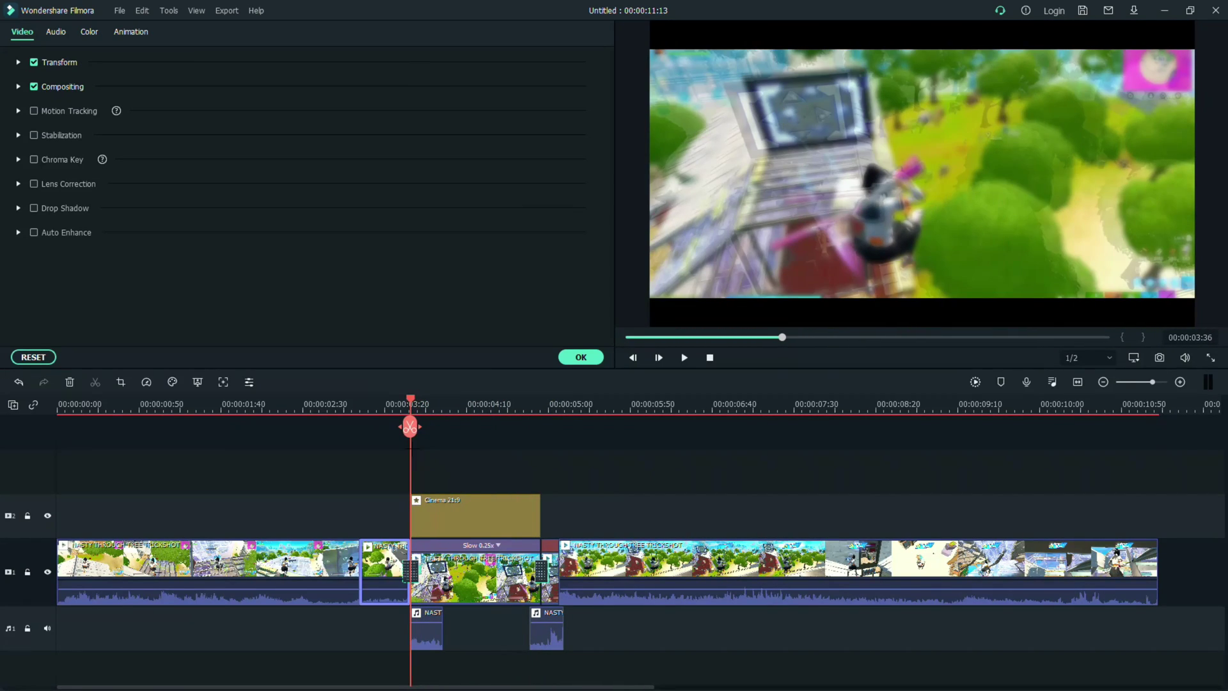
{"action": "left_click", "coordinate": [441, 585]}
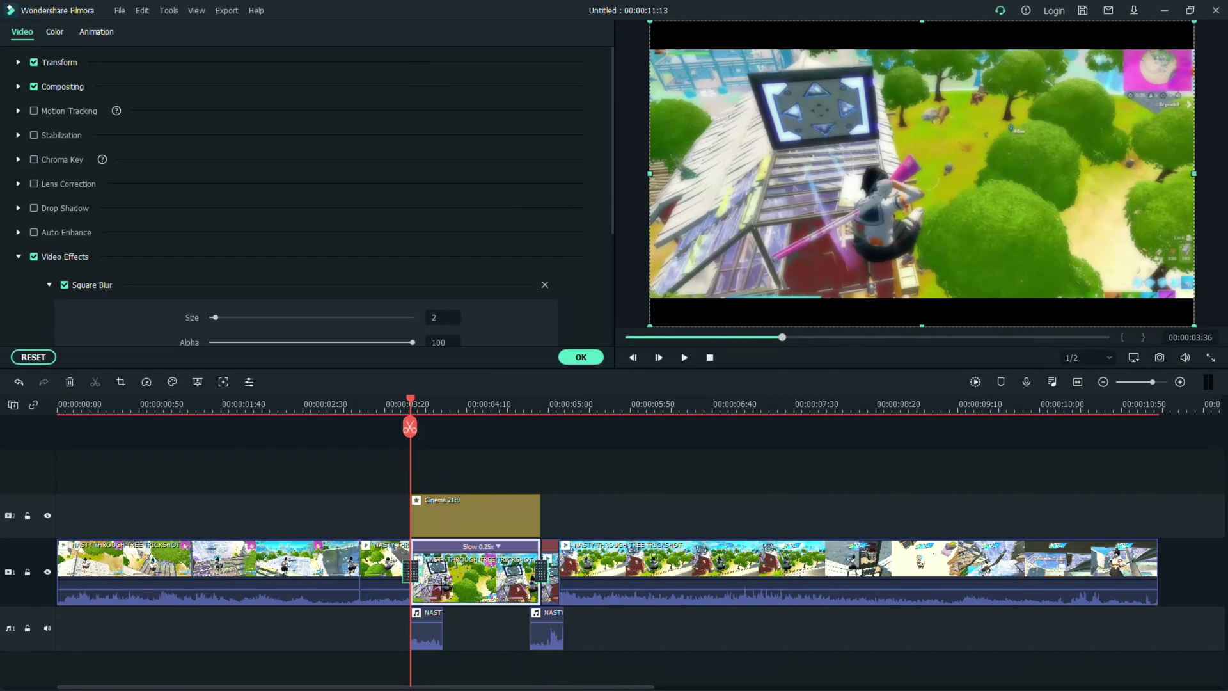
{"action": "left_click", "coordinate": [94, 32]}
{"action": "left_click", "coordinate": [70, 58]}
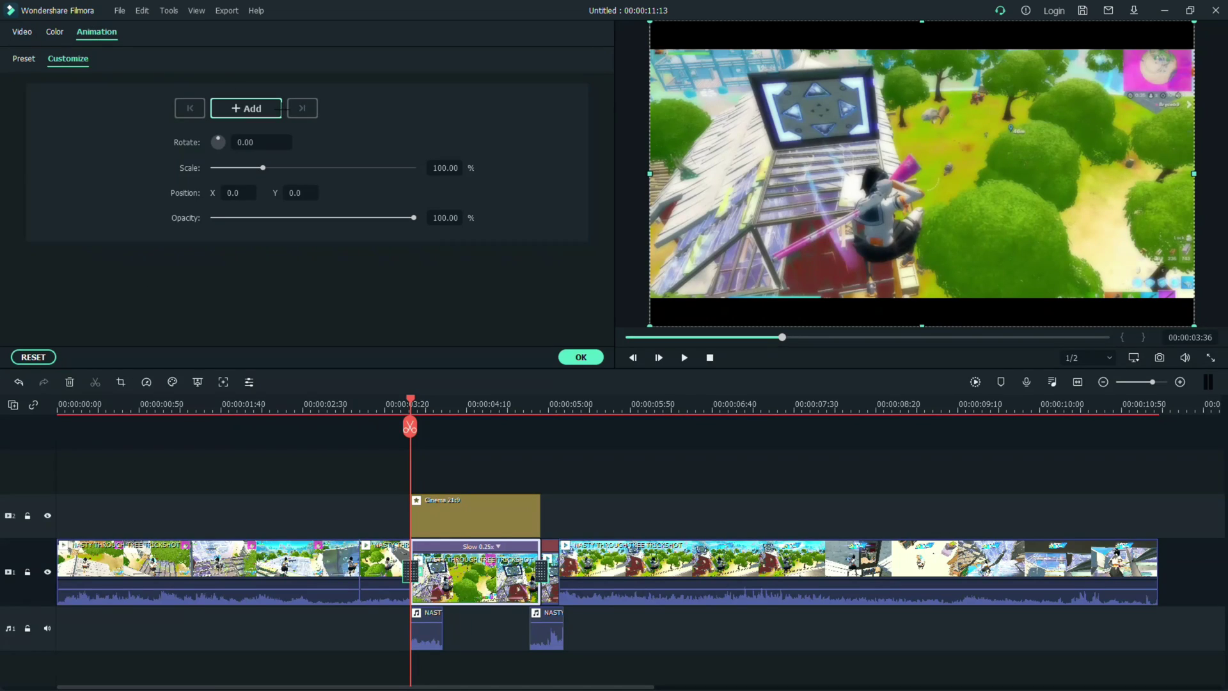
{"action": "left_click", "coordinate": [249, 112]}
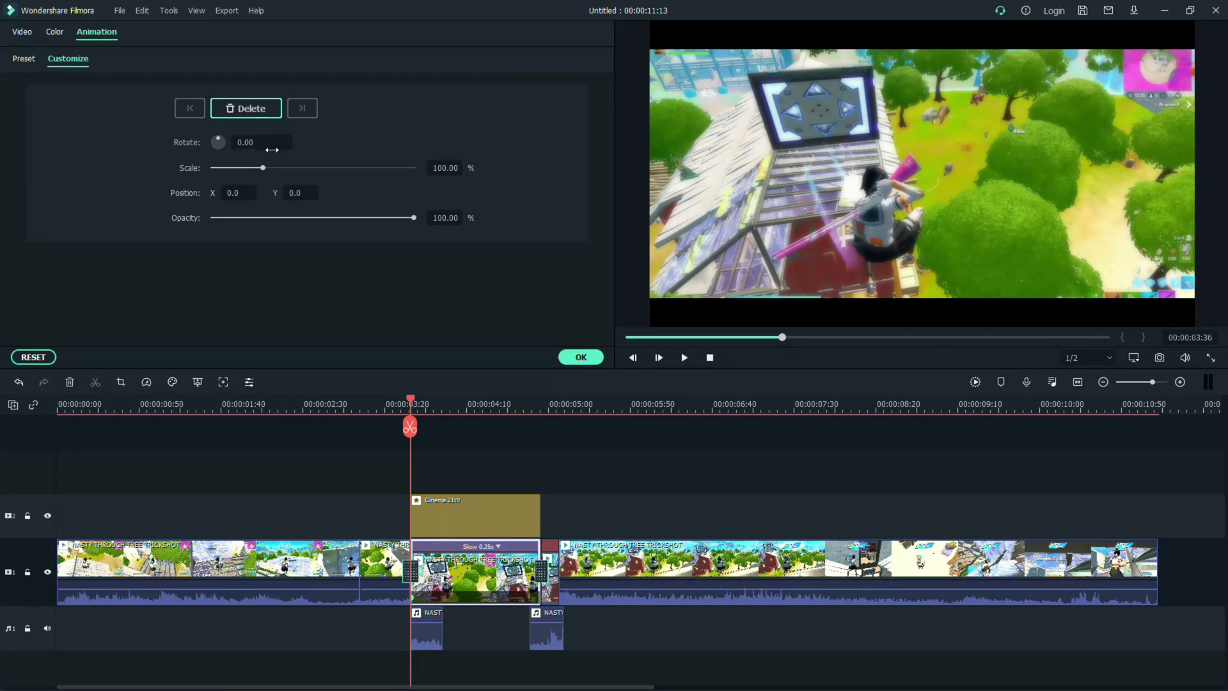
Step: Add a keyframe to the 0.25x segment at 00:00:03:48 with 150% scale and a rotation of 5
{"action": "left_click_drag", "start_coordinate": [410, 398], "coordinate": [430, 398]}
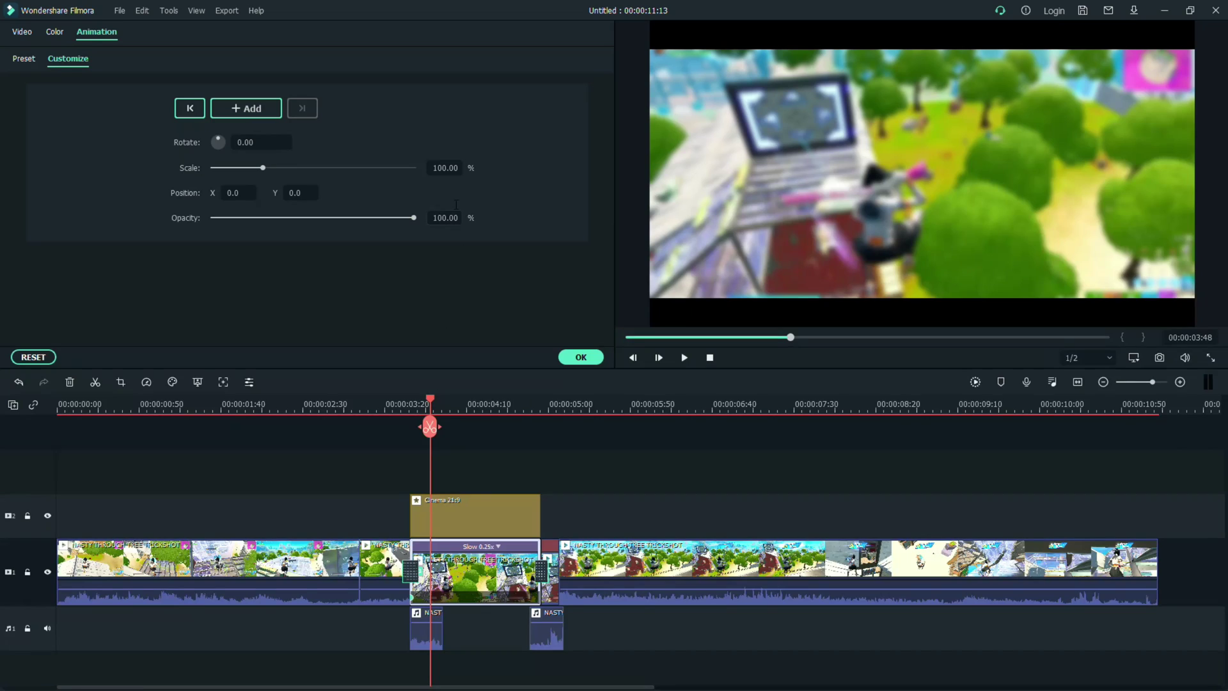
{"action": "left_click", "coordinate": [453, 165]}
{"action": "key", "text": "Return"}
{"action": "left_click", "coordinate": [268, 144]}
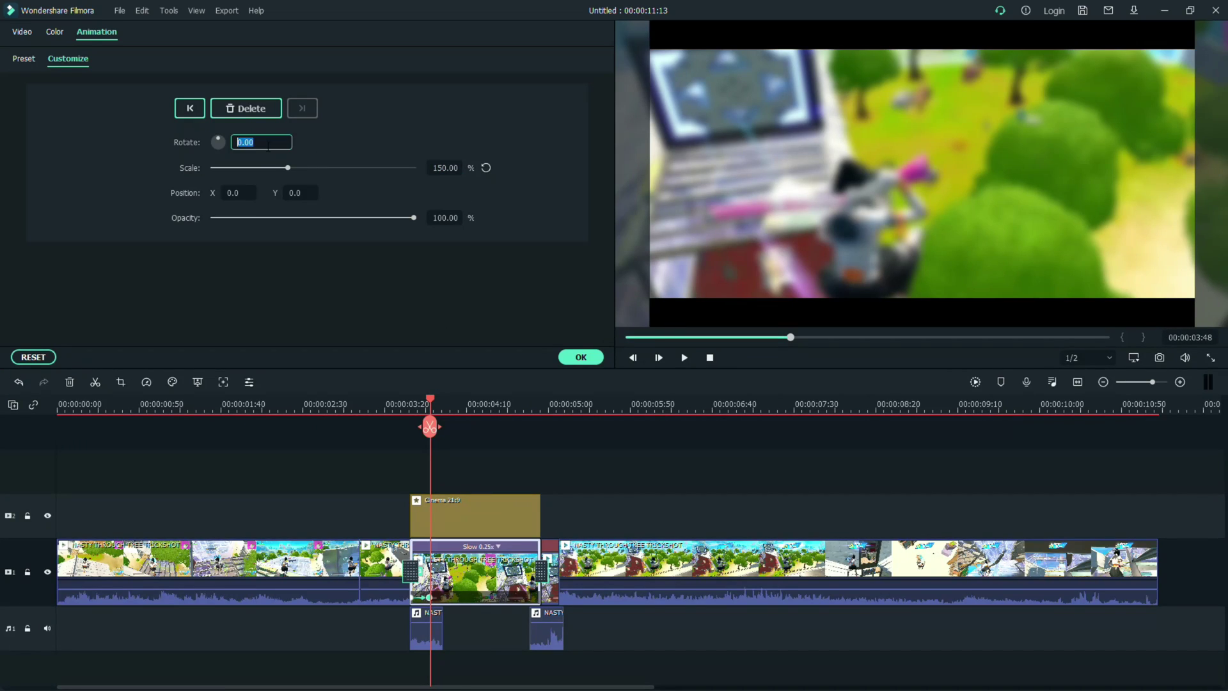
{"action": "type", "text": "5"}
{"action": "key", "text": "Return"}
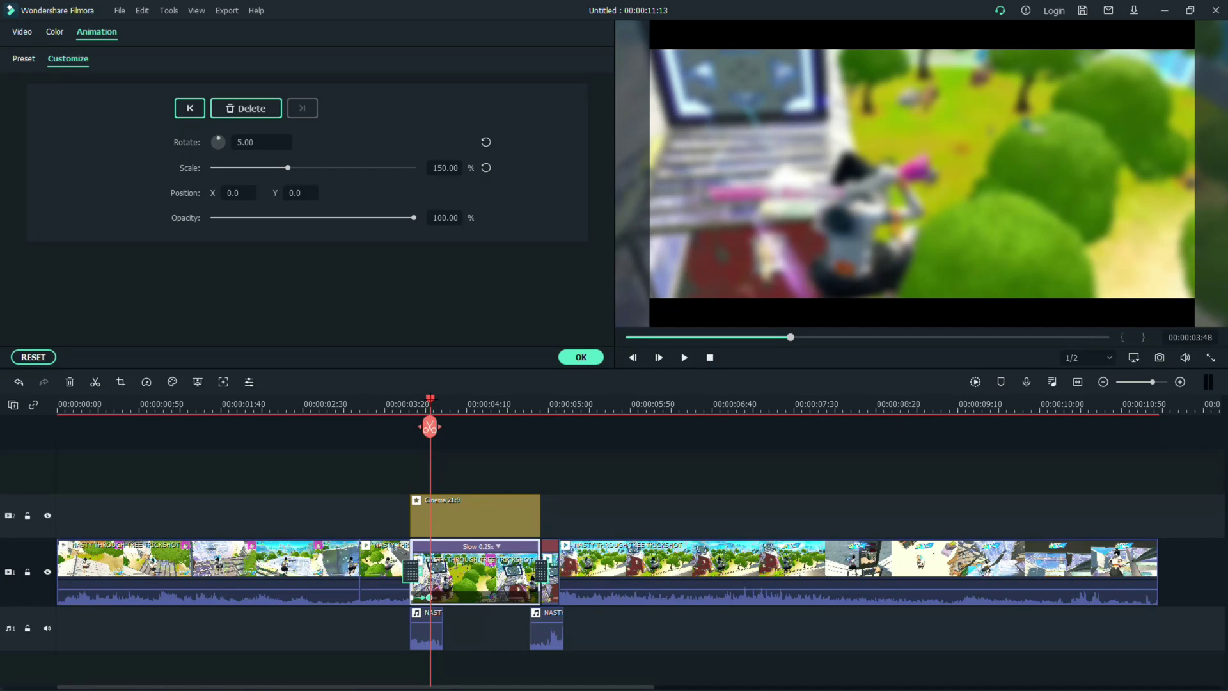
Step: Add a keyframe at 00:00:04:38 holding the current zoom, and reset rotation and scale to default at 00:00:04:54
{"action": "left_click_drag", "start_coordinate": [431, 399], "coordinate": [513, 410]}
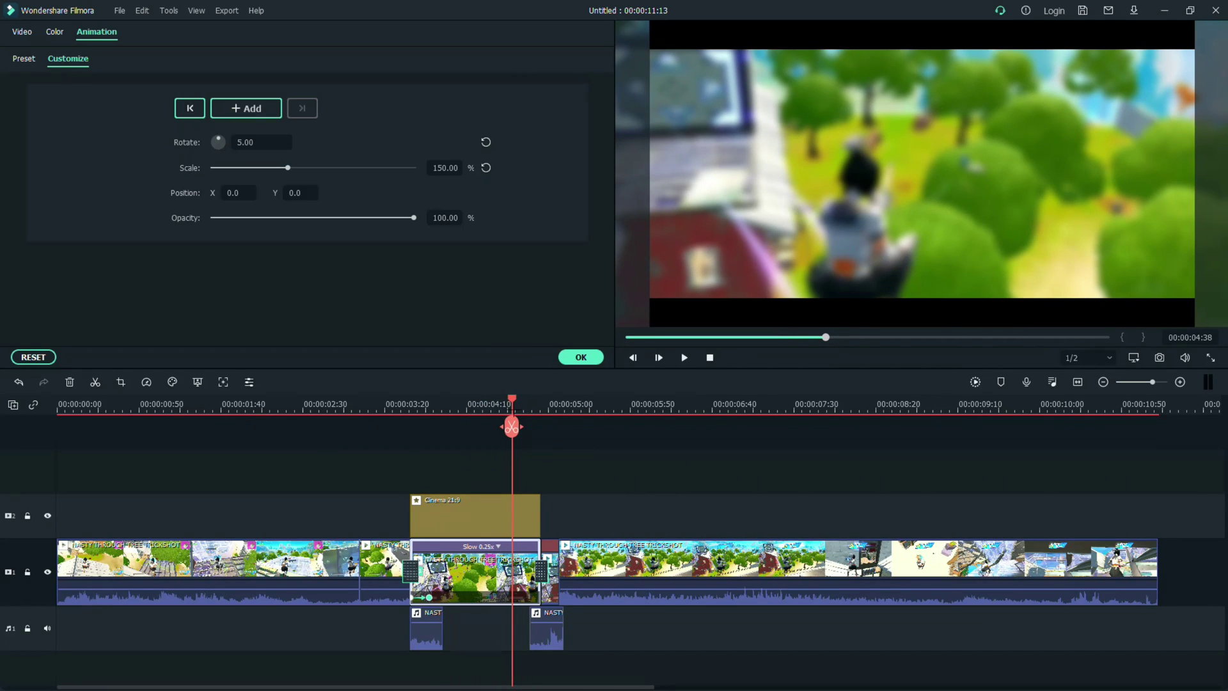
{"action": "left_click", "coordinate": [246, 108]}
{"action": "left_click_drag", "start_coordinate": [512, 427], "coordinate": [538, 426]}
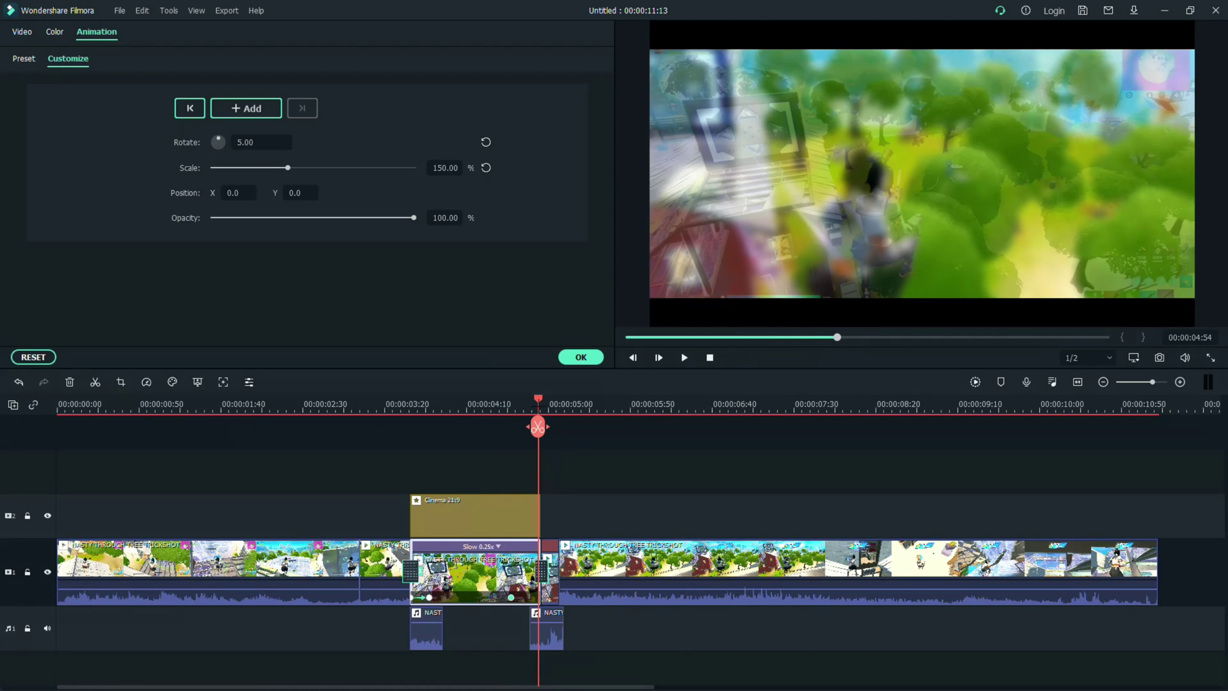
{"action": "left_click", "coordinate": [483, 143]}
{"action": "left_click", "coordinate": [485, 168]}
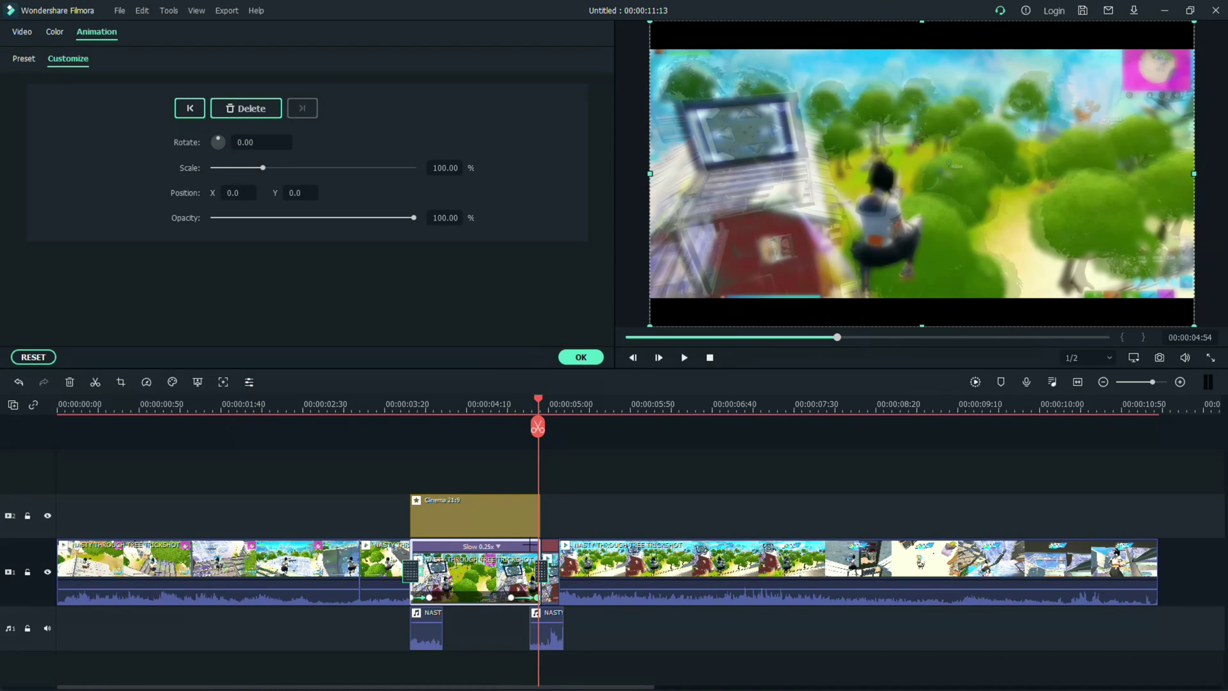
Step: Shift the 00:00:04:38 keyframe slightly later, play back the zoom animation, and apply the keyframe settings
{"action": "left_click", "coordinate": [512, 597]}
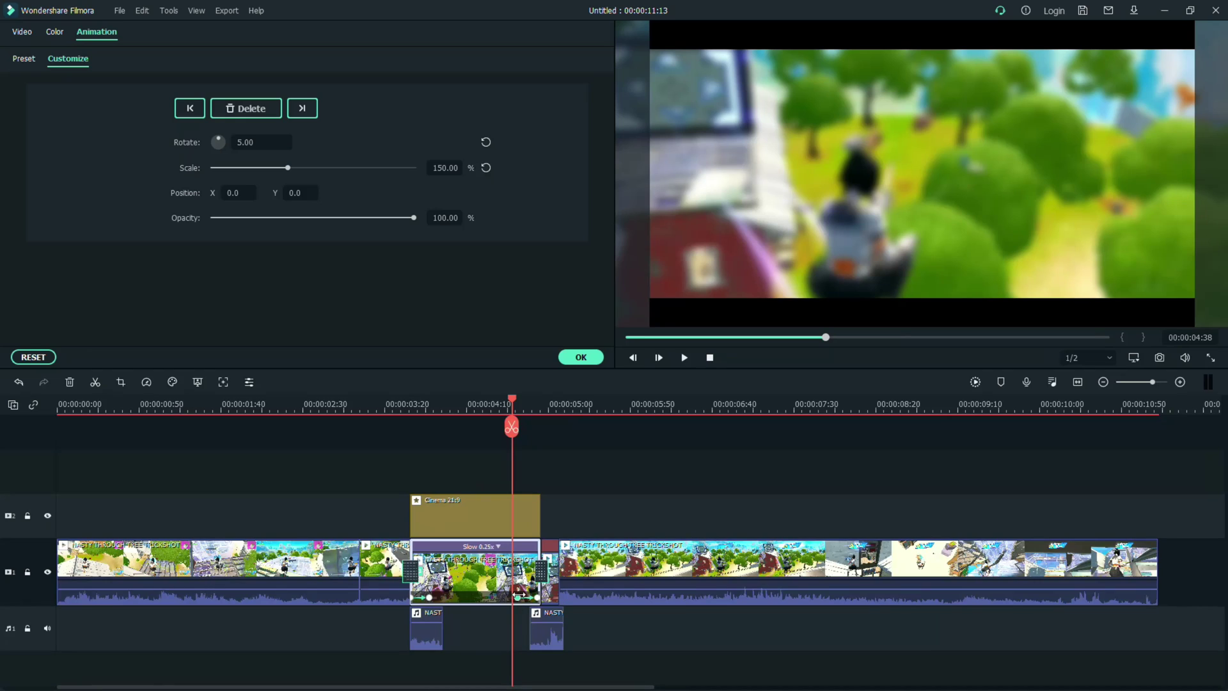
{"action": "left_click_drag", "start_coordinate": [518, 595], "coordinate": [516, 588]}
{"action": "left_click_drag", "start_coordinate": [511, 427], "coordinate": [359, 426]}
{"action": "key", "text": "space"}
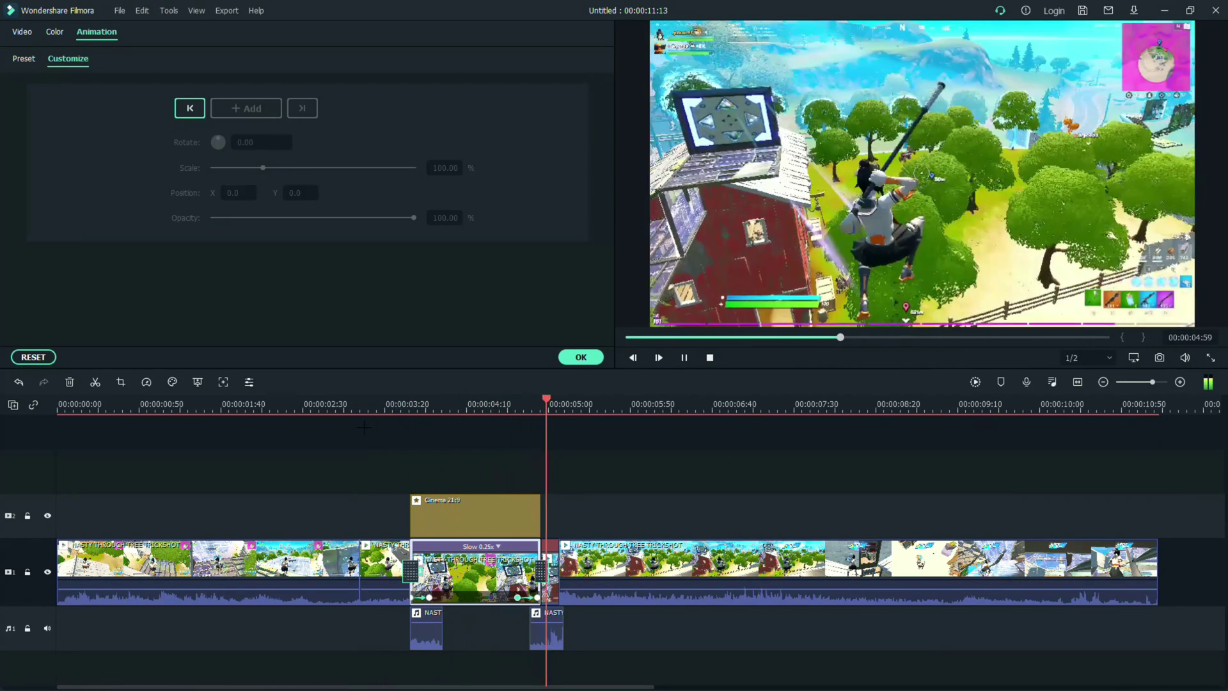
{"action": "key", "text": "space"}
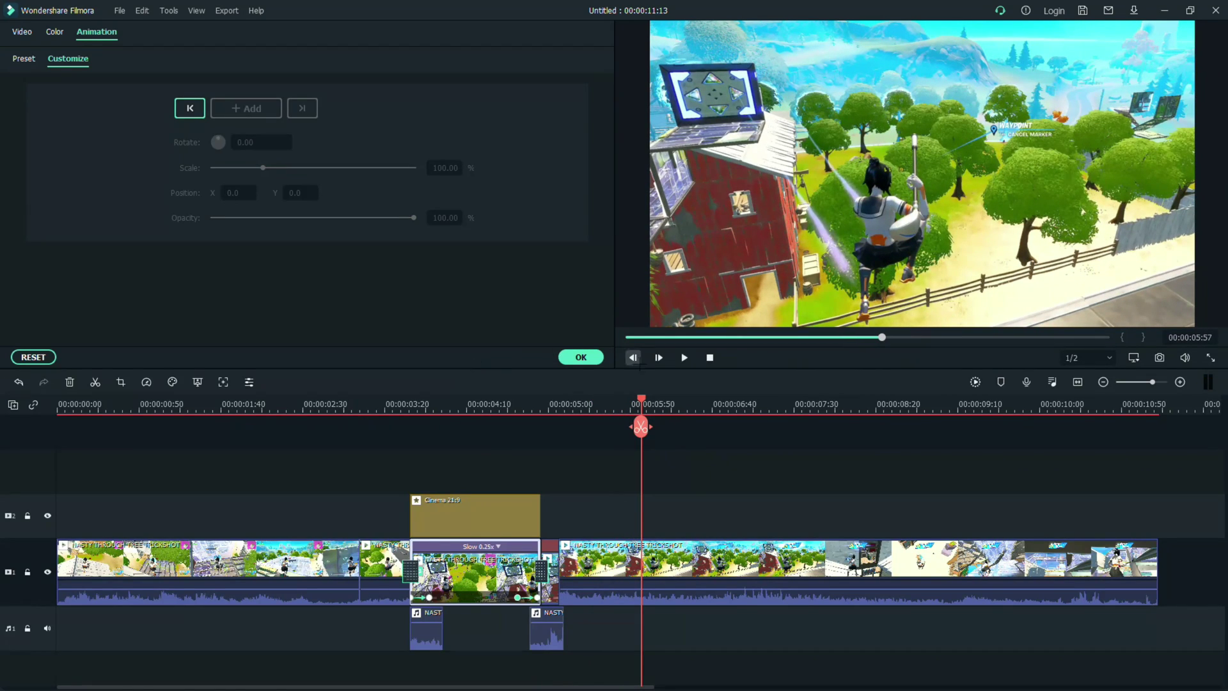
{"action": "left_click", "coordinate": [580, 357]}
Step: Search My Music for "main" and add the SWOOSH MAIN sound on a new audio track under the 0.25x segment
{"action": "left_click", "coordinate": [147, 36]}
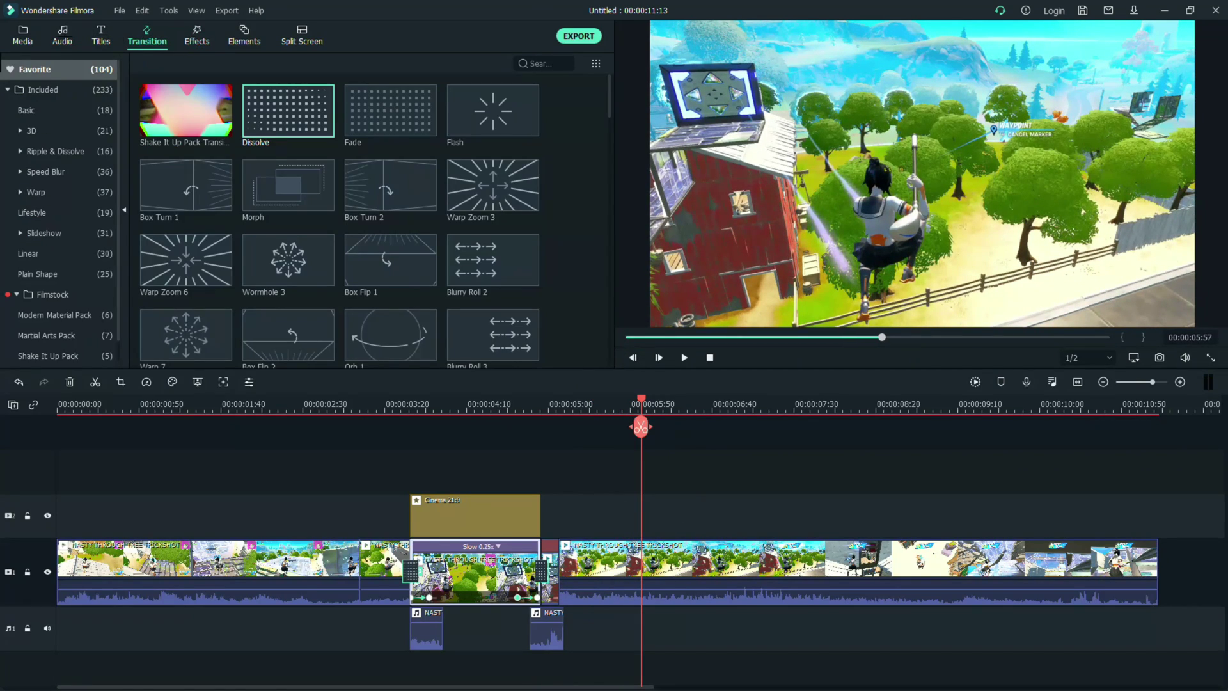
{"action": "left_click", "coordinate": [62, 36]}
{"action": "left_click", "coordinate": [563, 63]}
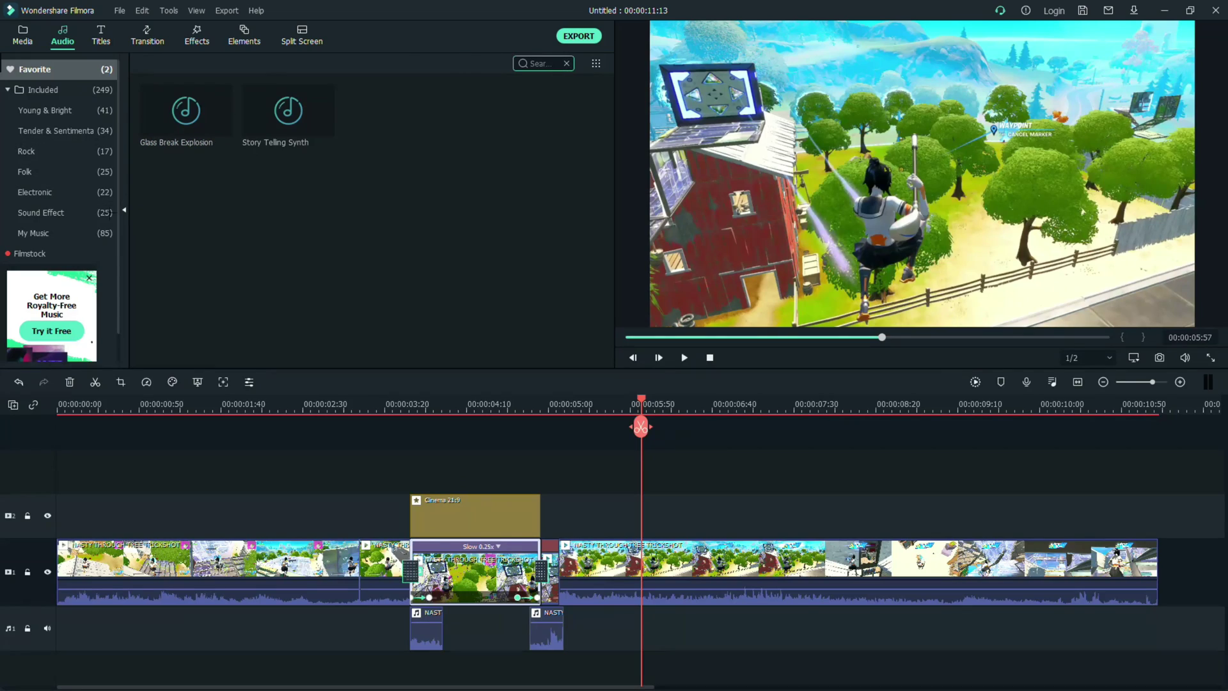
{"action": "left_click", "coordinate": [99, 232]}
{"action": "left_click", "coordinate": [540, 63]}
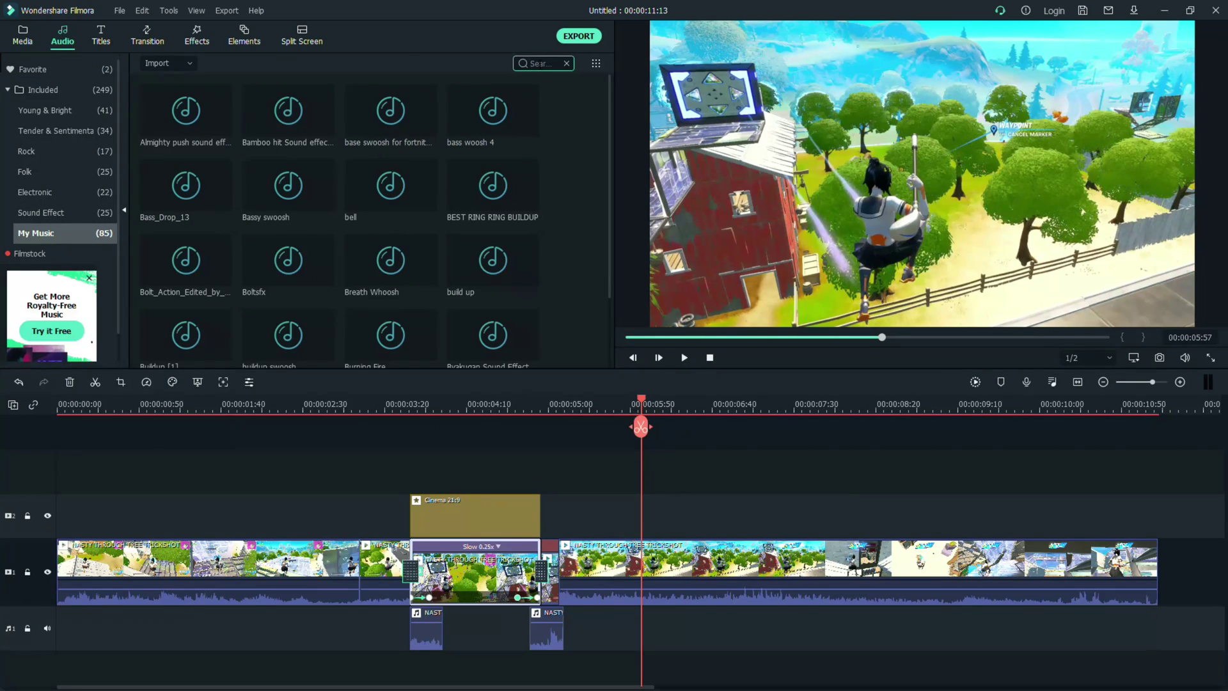
{"action": "type", "text": "s"}
{"action": "key", "text": "BackSpace"}
{"action": "type", "text": "main"}
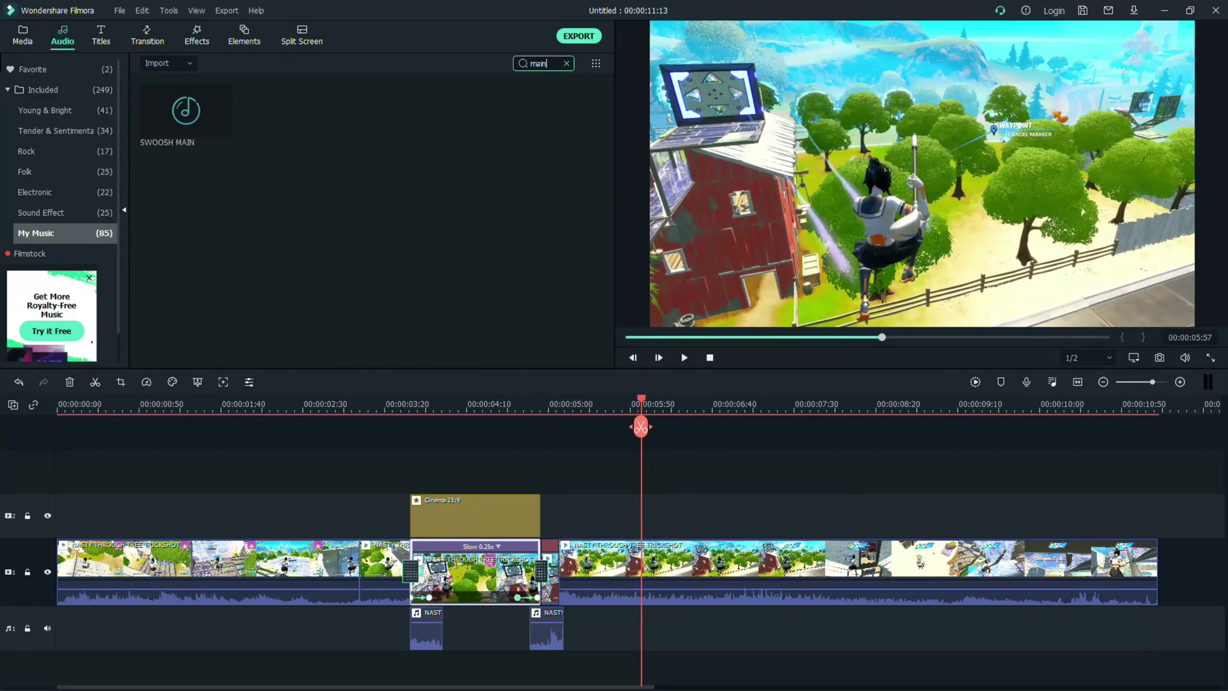
{"action": "left_click_drag", "start_coordinate": [211, 119], "coordinate": [448, 636]}
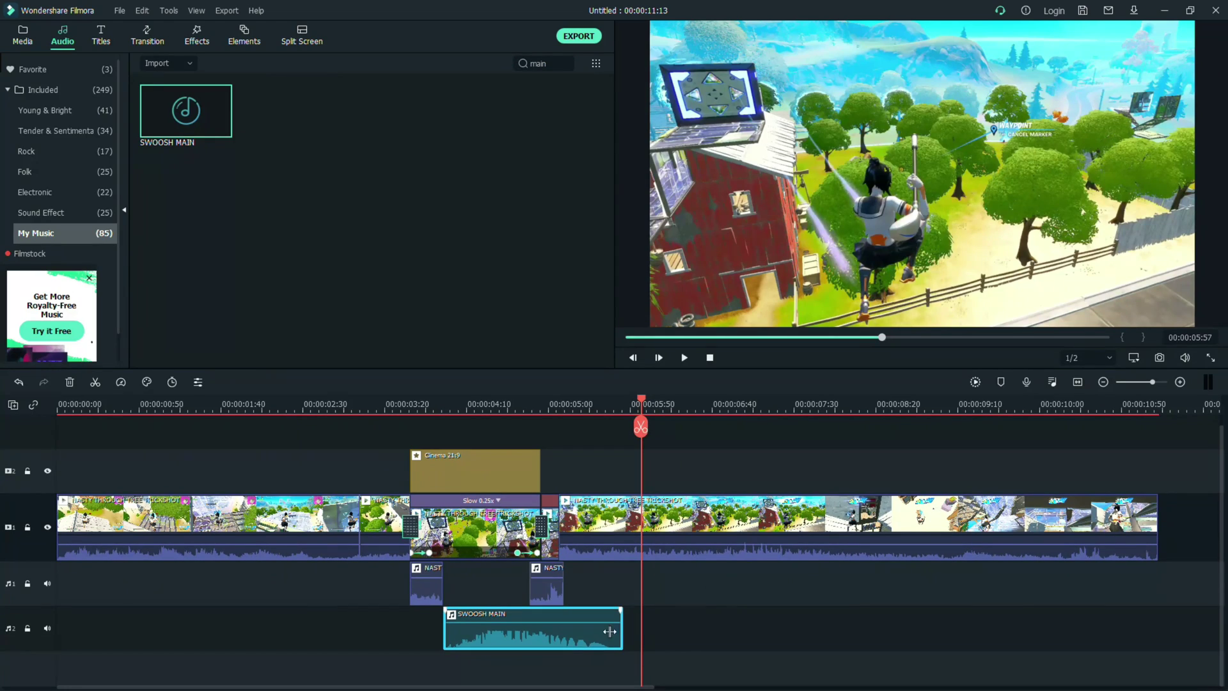
Step: Speed up the SWOOSH MAIN clip to 2x and place it under the end of the 0.25x segment
{"action": "left_click", "coordinate": [120, 382]}
{"action": "mouse_move", "coordinate": [164, 443]}
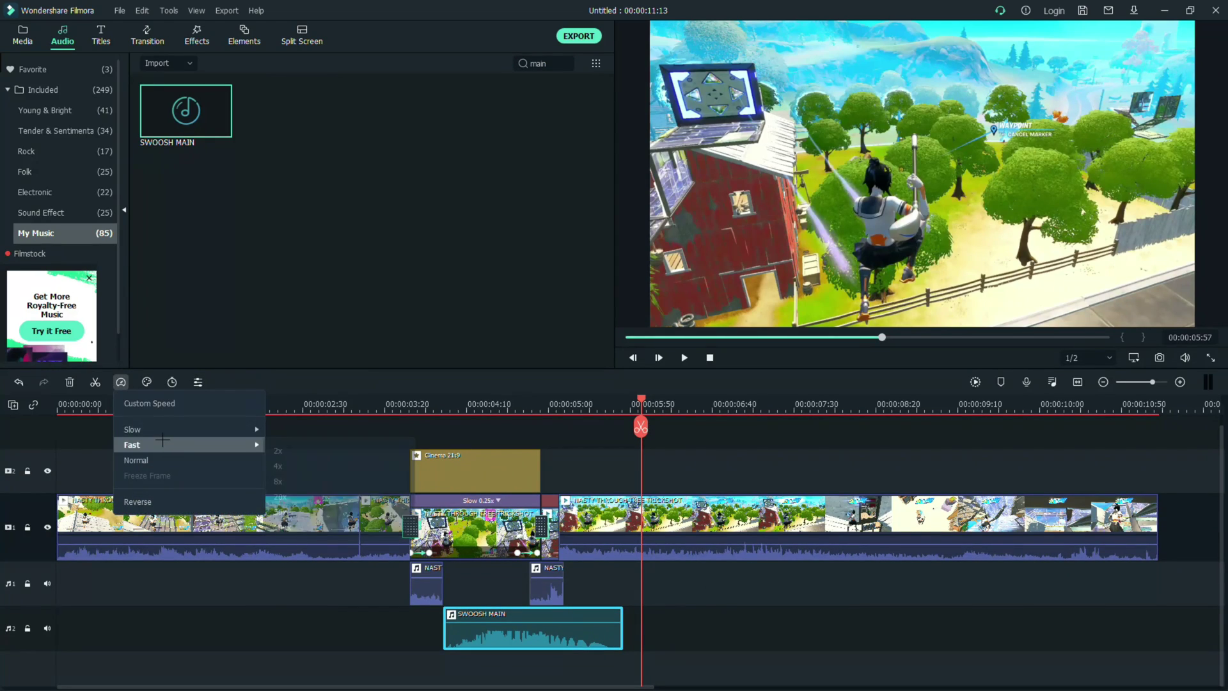
{"action": "left_click", "coordinate": [280, 450]}
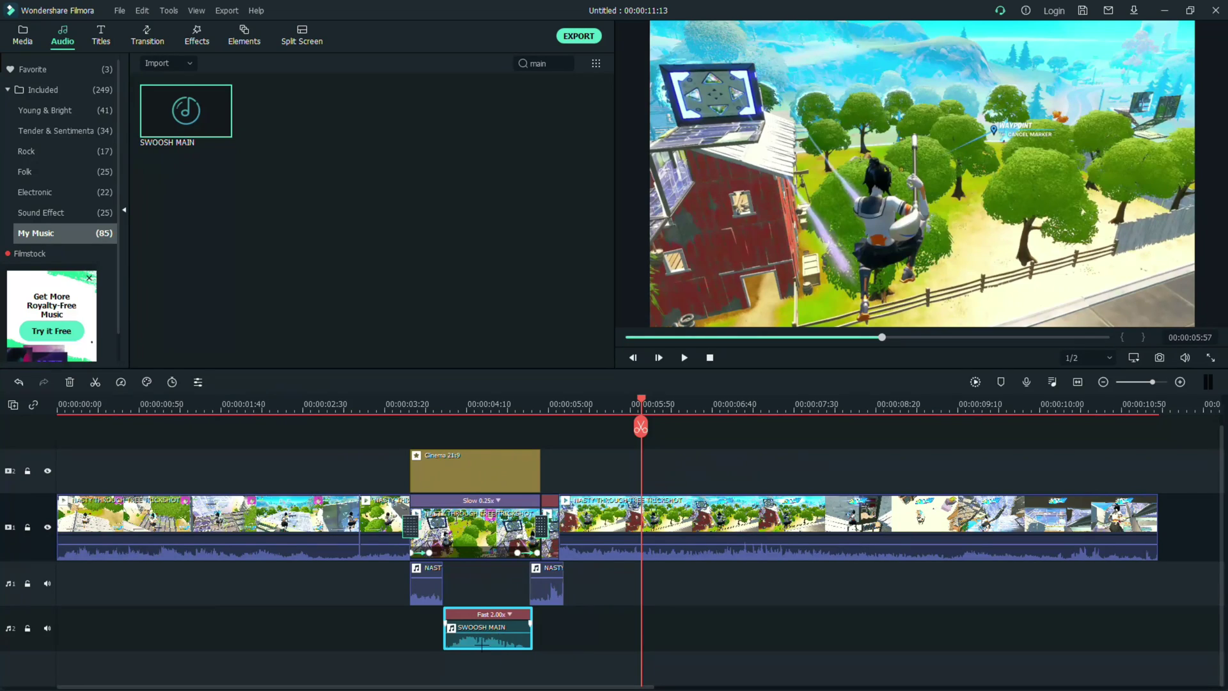
{"action": "left_click_drag", "start_coordinate": [481, 645], "coordinate": [552, 645]}
Step: Duplicate the sped-up SWOOSH MAIN clip and place the copy under the start of the 0.25x segment
{"action": "right_click", "coordinate": [550, 644]}
{"action": "left_click", "coordinate": [582, 390]}
{"action": "left_click_drag", "start_coordinate": [641, 401], "coordinate": [691, 424]}
{"action": "key", "text": "ctrl+v"}
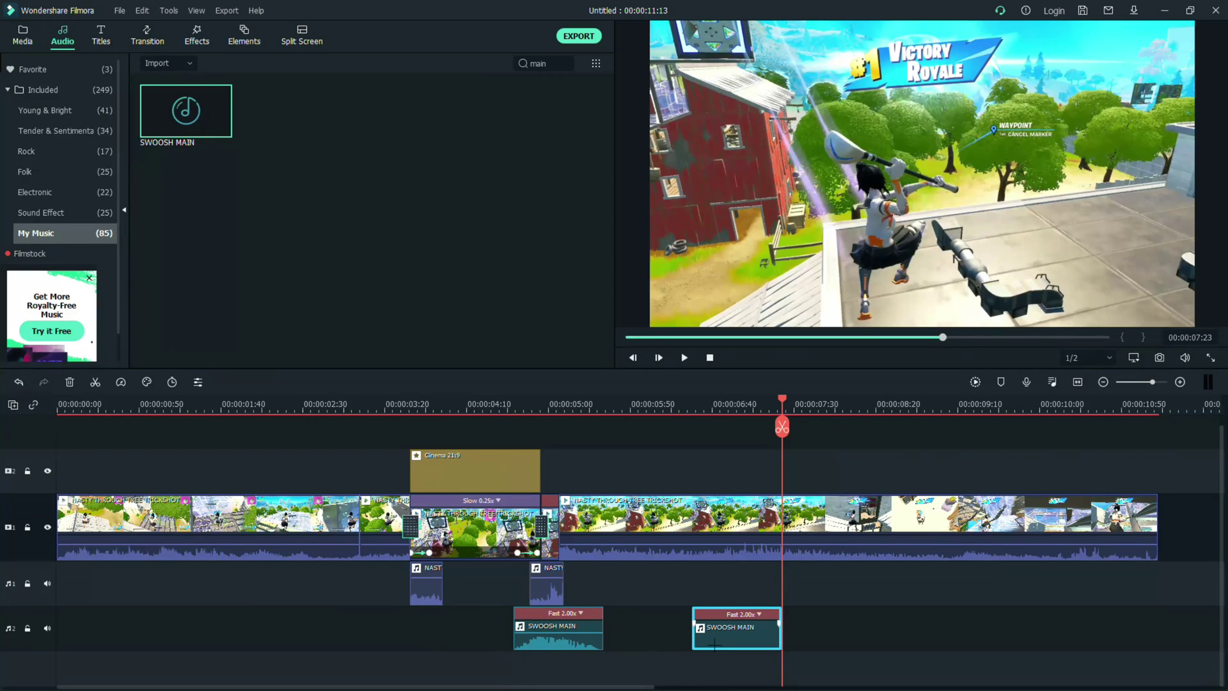
{"action": "left_click_drag", "start_coordinate": [732, 642], "coordinate": [433, 641]}
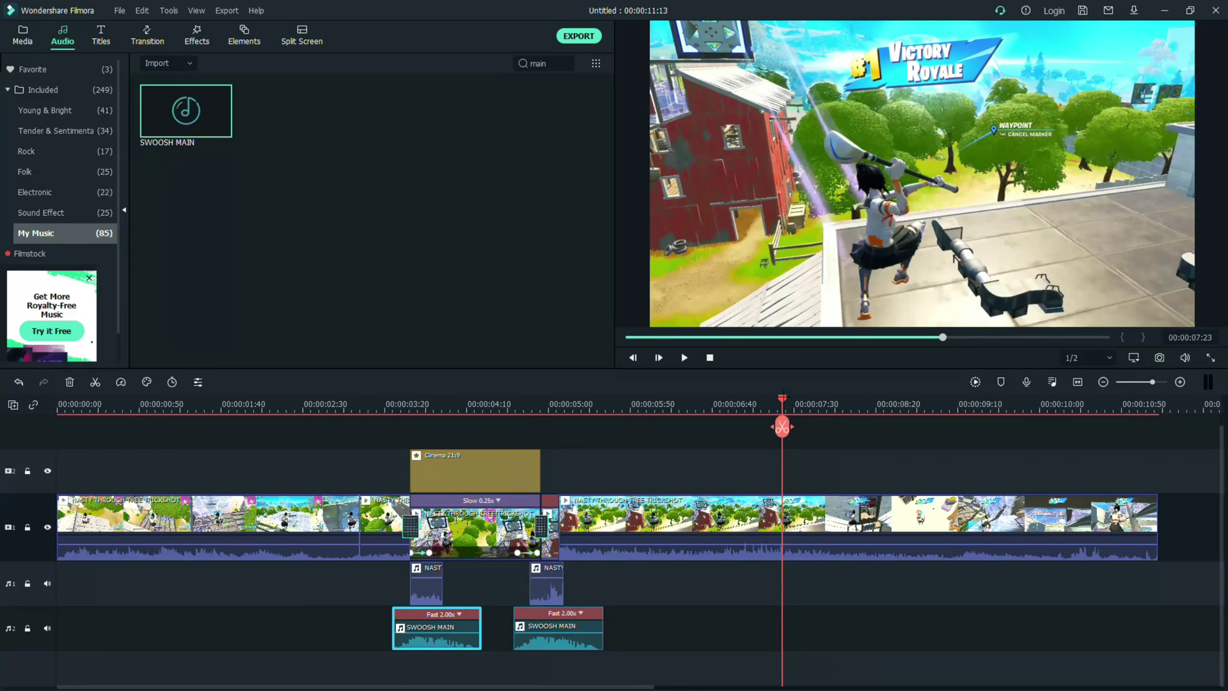
Step: Set both swoosh clips to 1.5x speed, align the second with the slow segment's end transition, and play them back
{"action": "left_click_drag", "start_coordinate": [784, 395], "coordinate": [539, 398]}
{"action": "left_click_drag", "start_coordinate": [552, 645], "coordinate": [555, 650]}
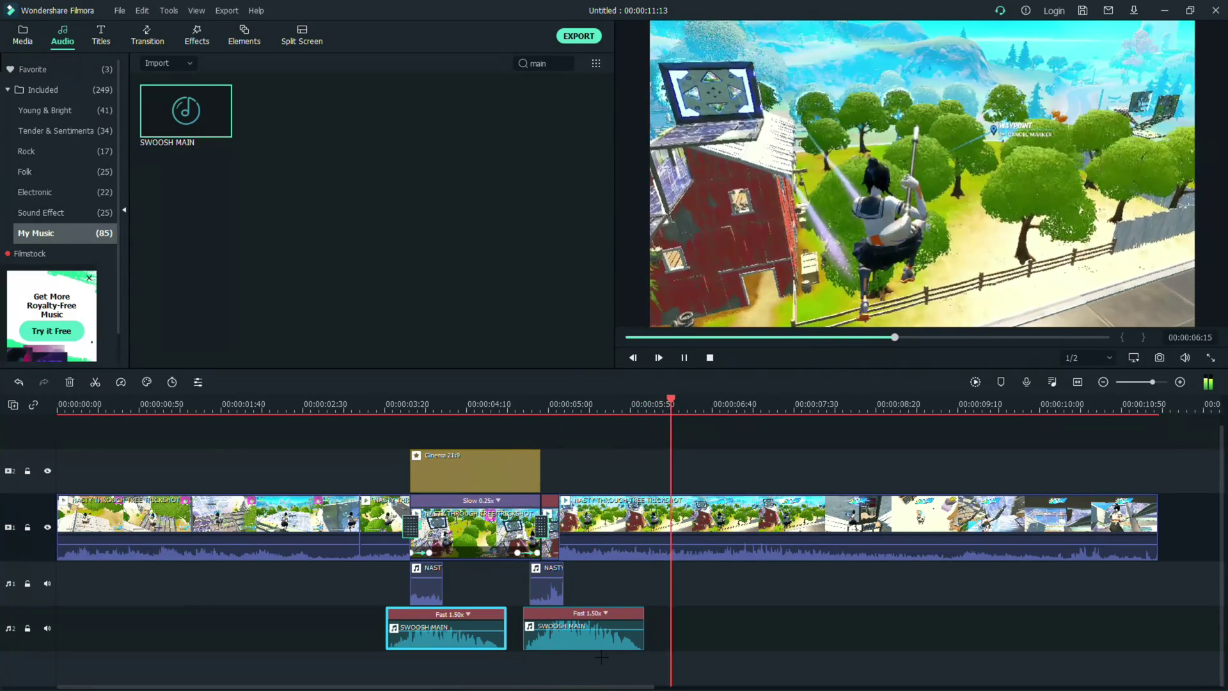
{"action": "key", "text": "space"}
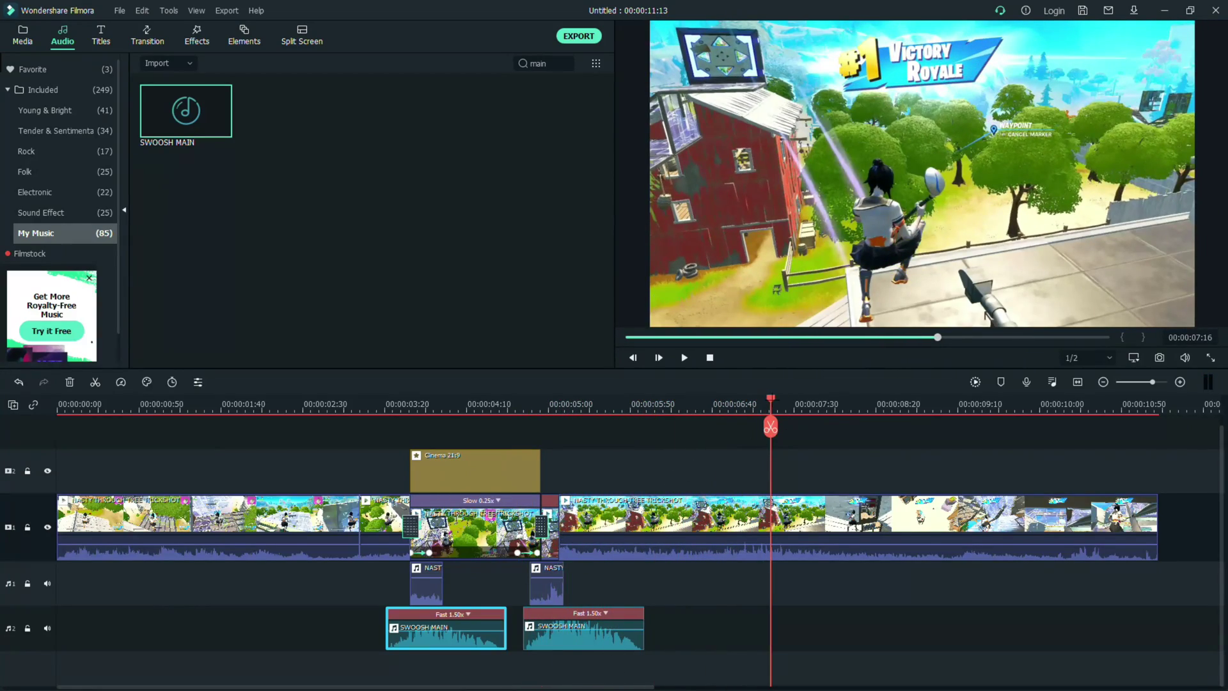
Step: Place the 3D Bullet Shell Green Screen clip above the Cinema 21:9 effect, starting at 00:00:03:37
{"action": "left_click_drag", "start_coordinate": [771, 397], "coordinate": [412, 398]}
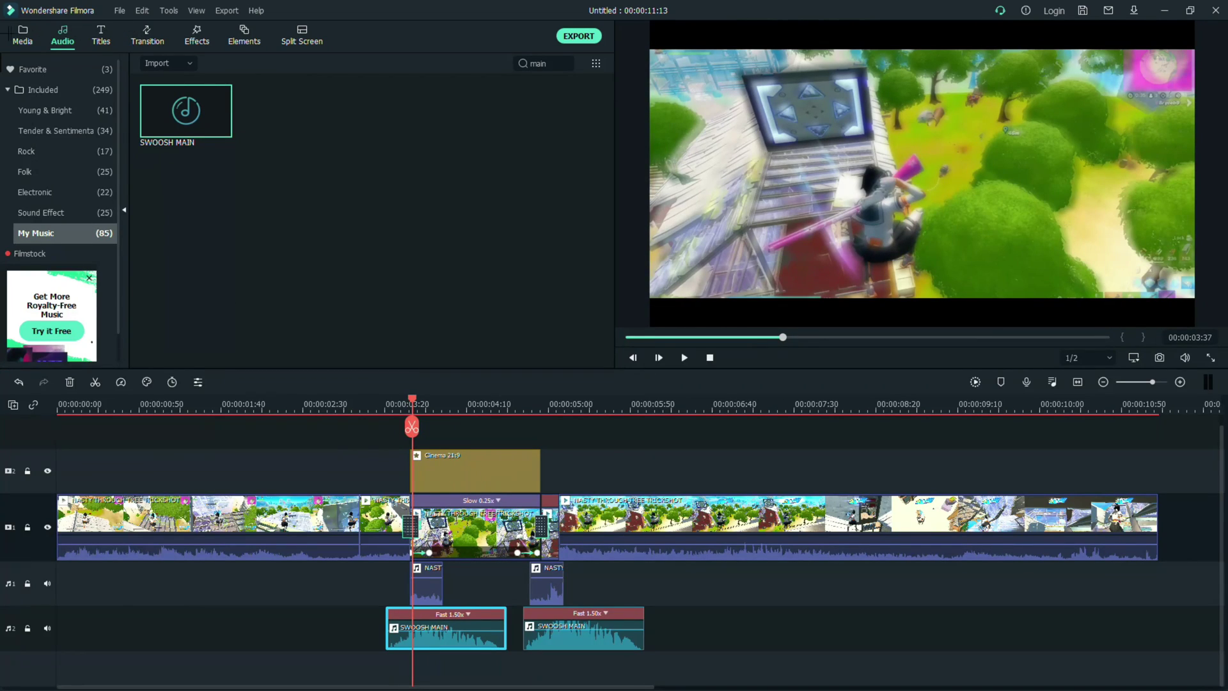
{"action": "left_click", "coordinate": [14, 33]}
{"action": "double_click", "coordinate": [185, 118]}
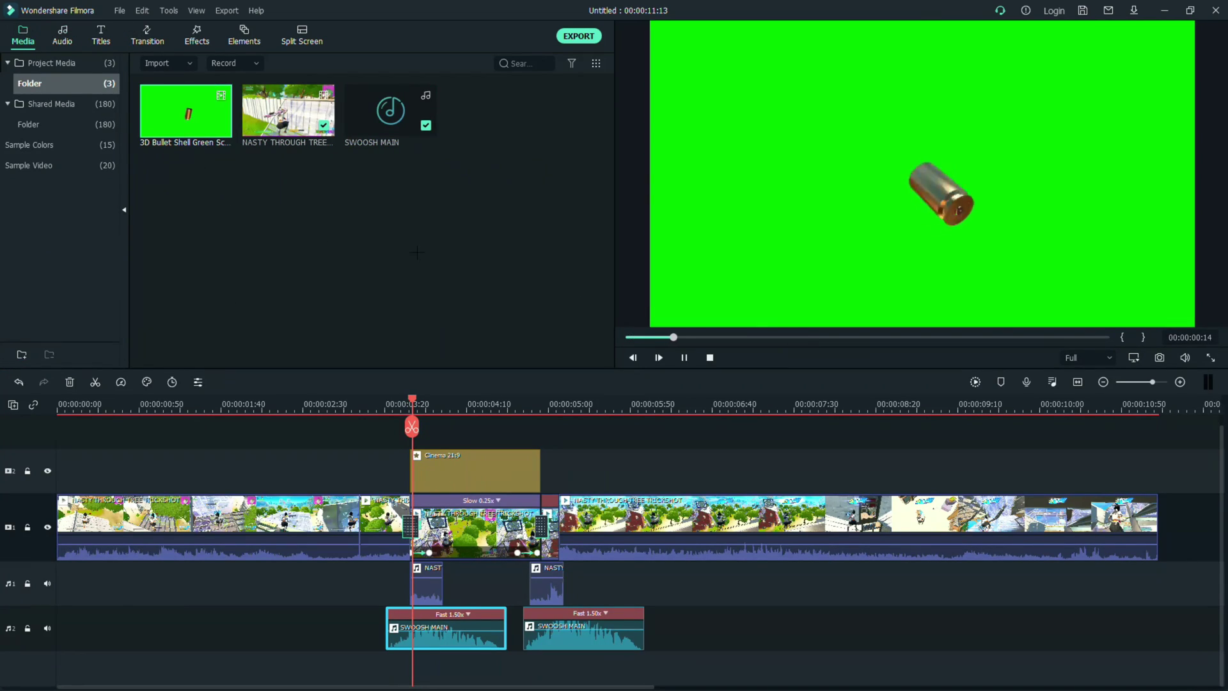
{"action": "left_click_drag", "start_coordinate": [187, 123], "coordinate": [419, 455]}
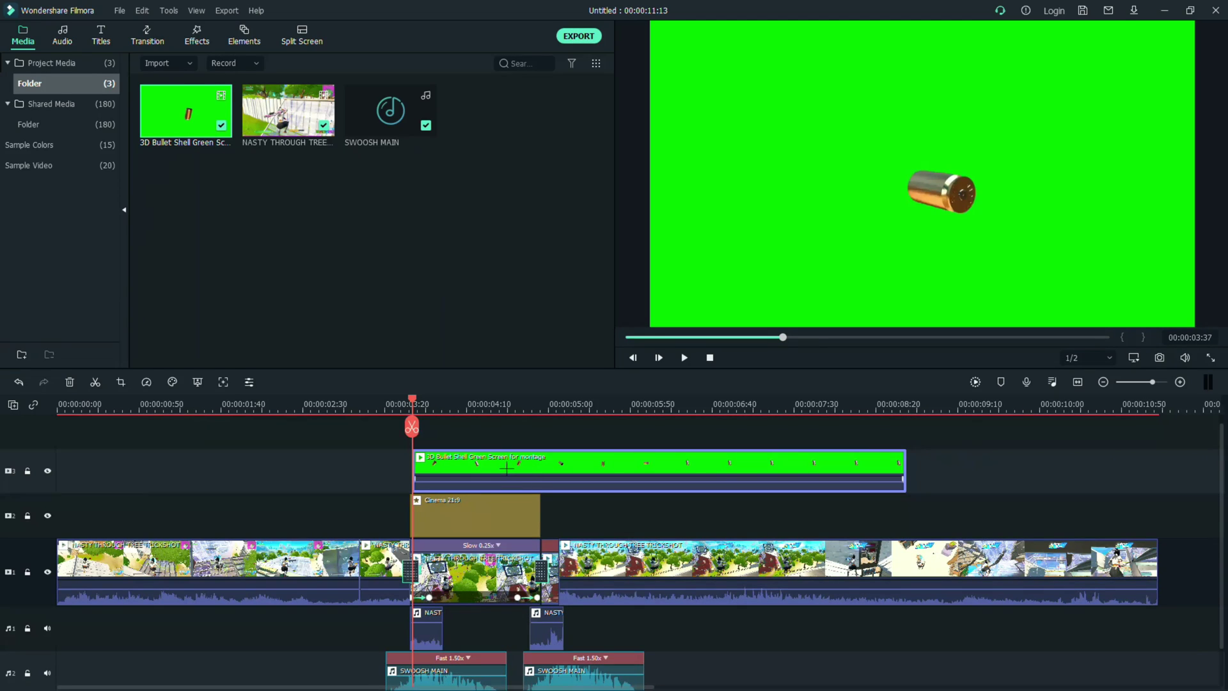
Step: Set the bullet shell clip to 2x speed and trim its end to match the Cinema 21:9 effect
{"action": "left_click", "coordinate": [146, 382]}
{"action": "mouse_move", "coordinate": [168, 429]}
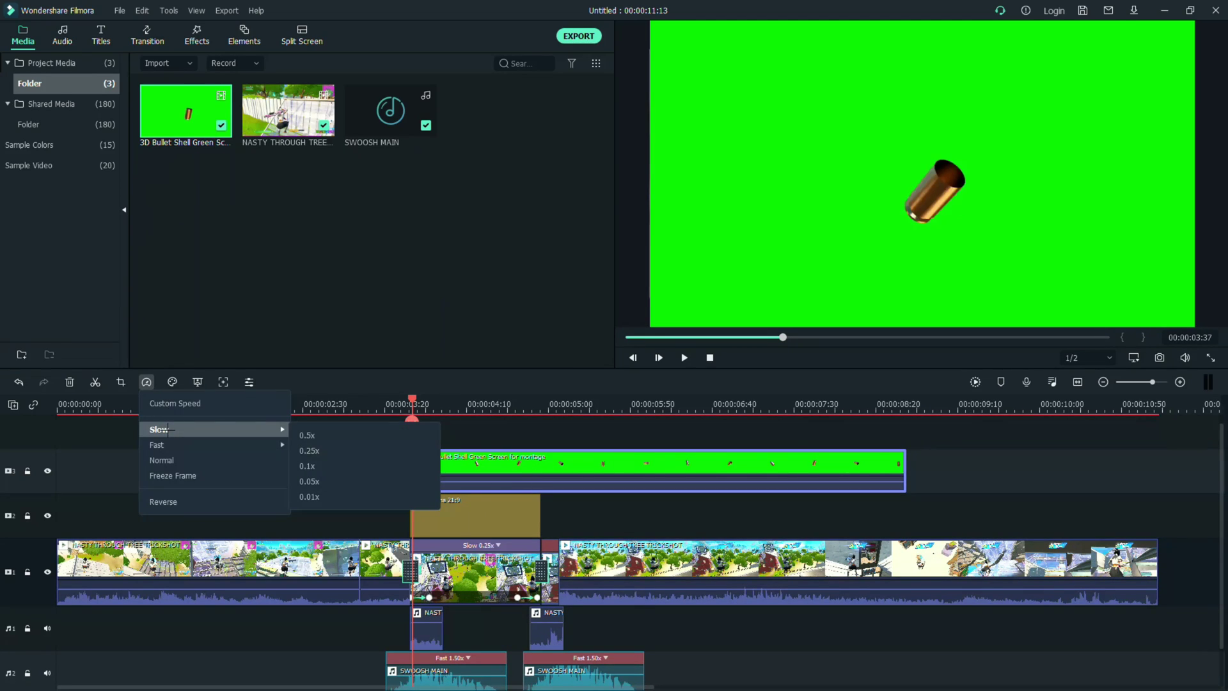
{"action": "left_click", "coordinate": [311, 451]}
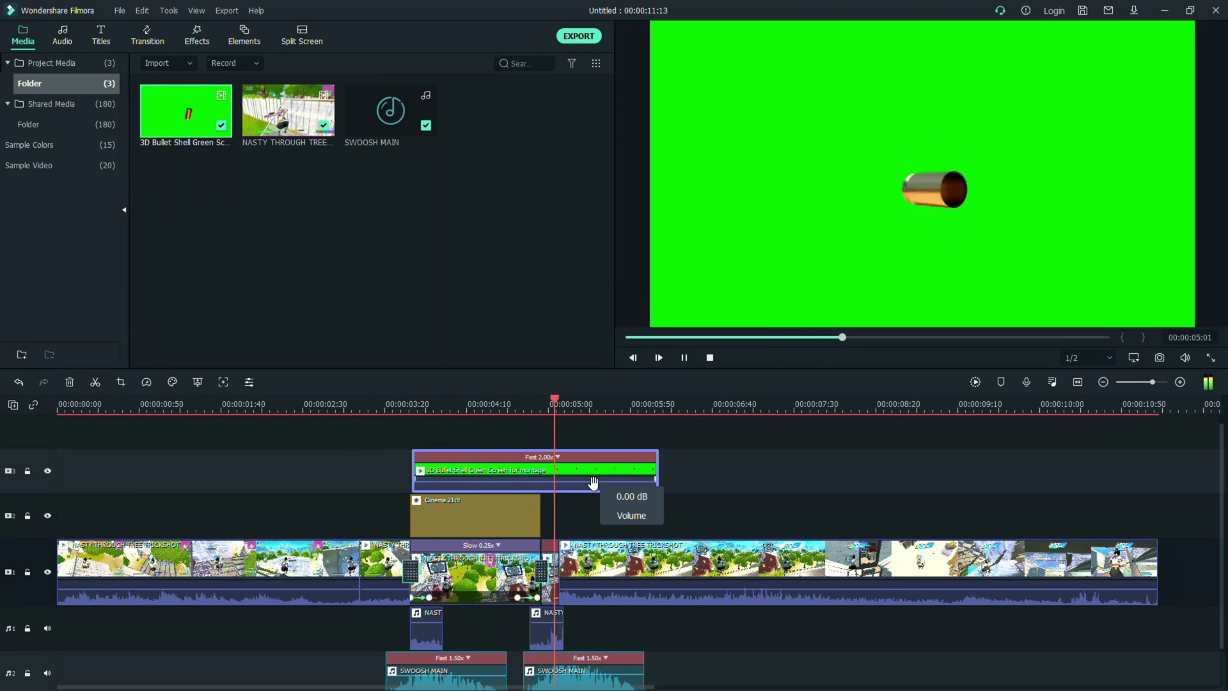
{"action": "key", "text": "space"}
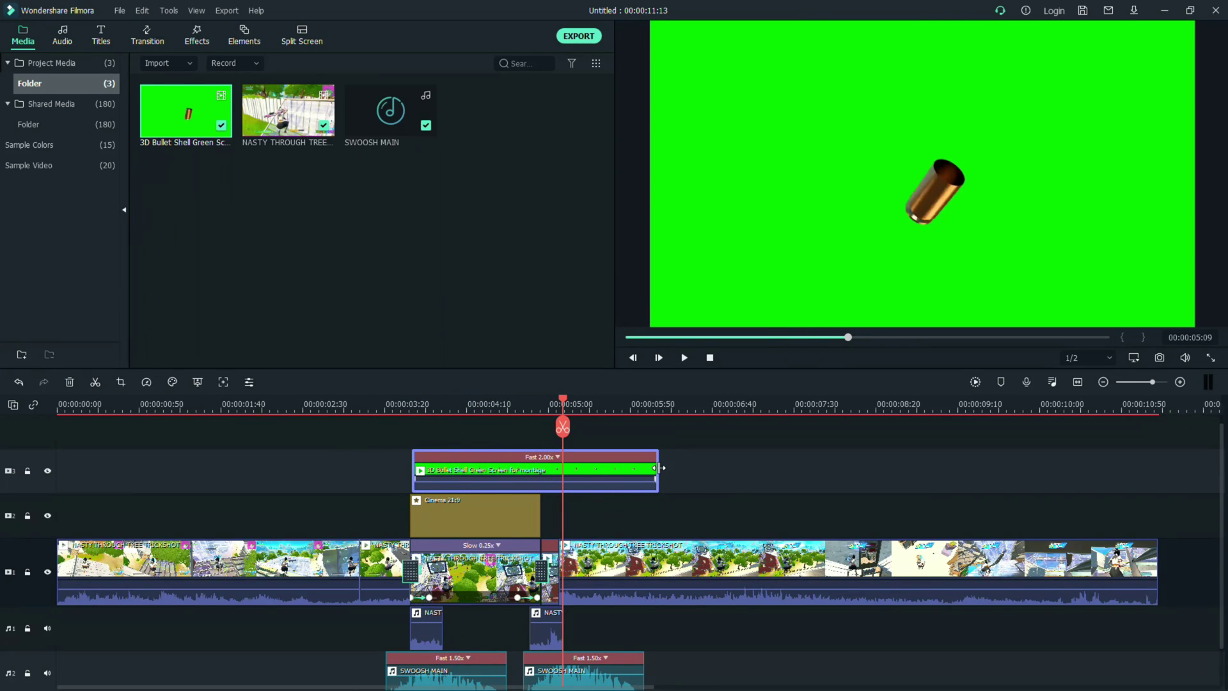
{"action": "left_click_drag", "start_coordinate": [660, 467], "coordinate": [540, 467]}
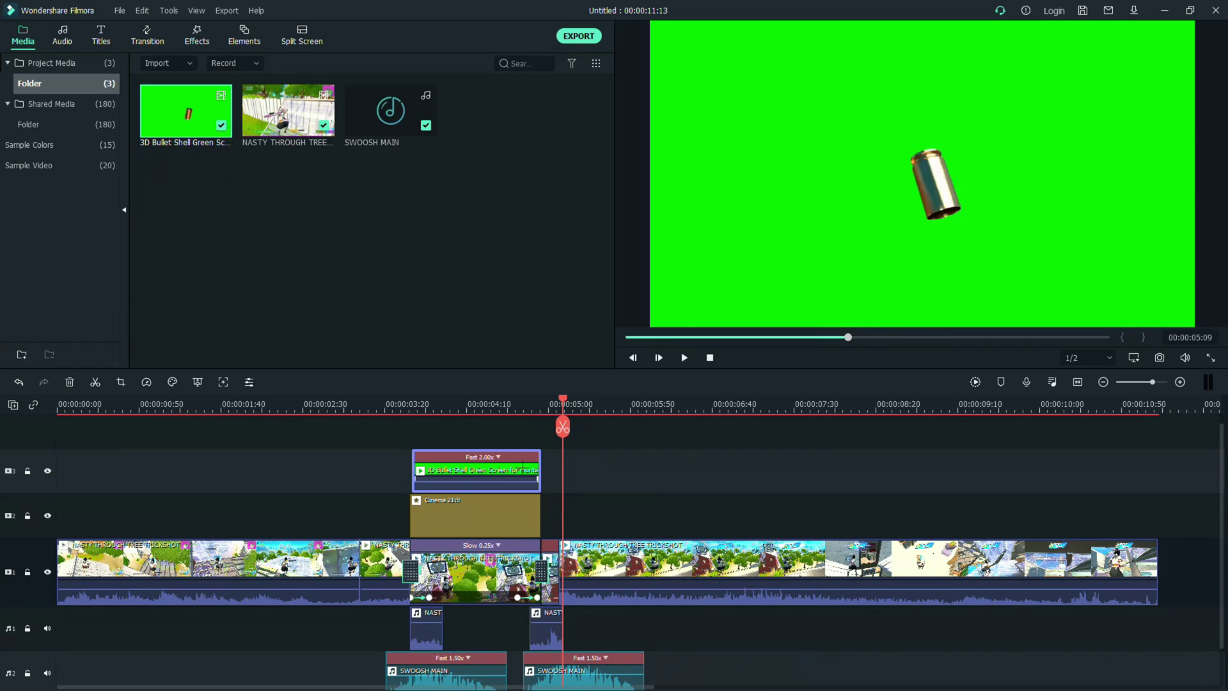
Step: Chroma-key the bullet shell clip's green background using the sampled green and an offset of 2, and play the result
{"action": "double_click", "coordinate": [515, 471]}
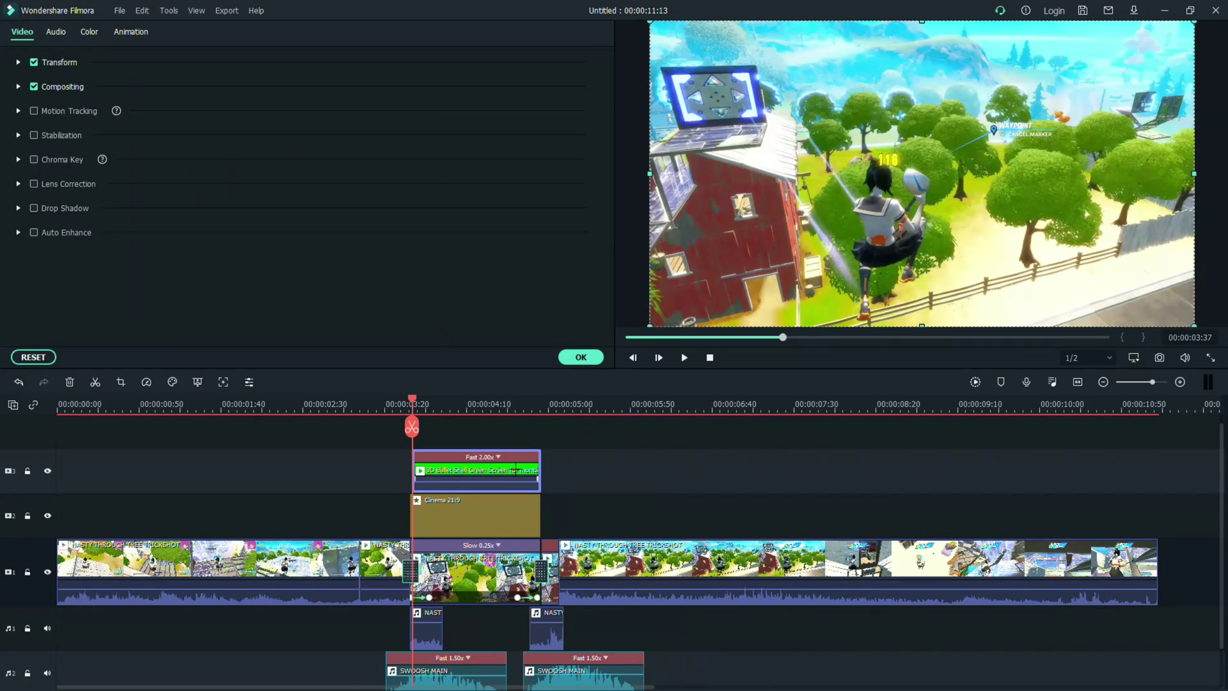
{"action": "left_click", "coordinate": [33, 159]}
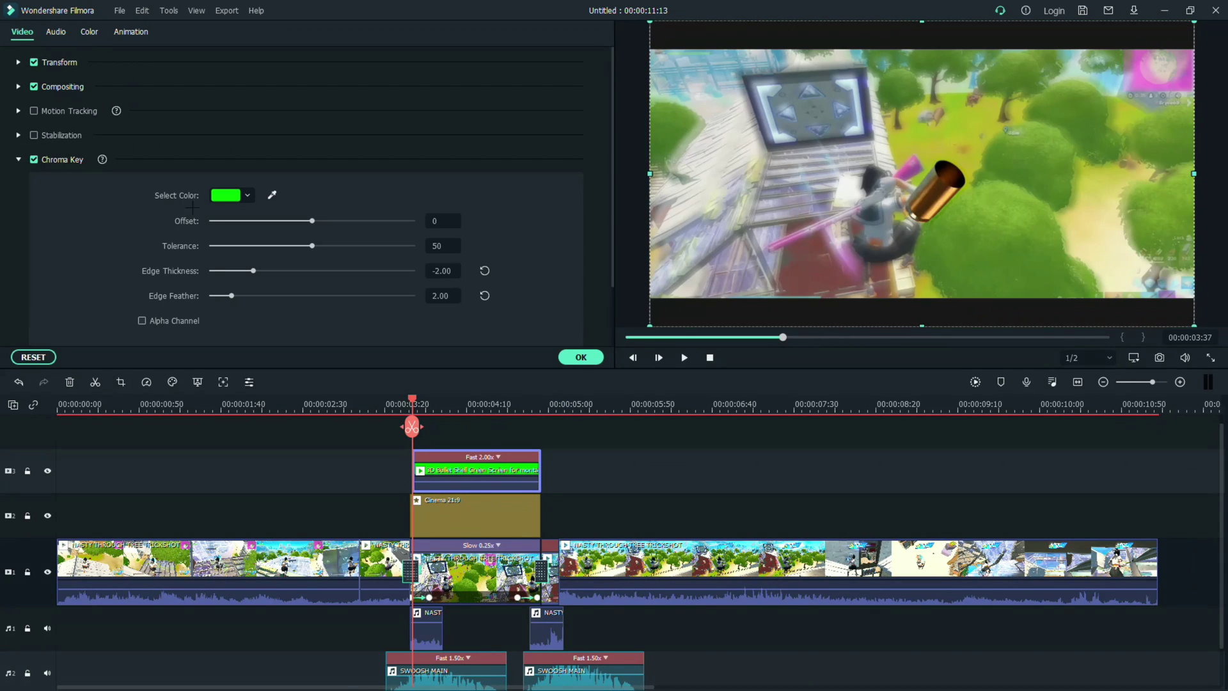
{"action": "left_click", "coordinate": [271, 195]}
{"action": "left_click", "coordinate": [834, 220]}
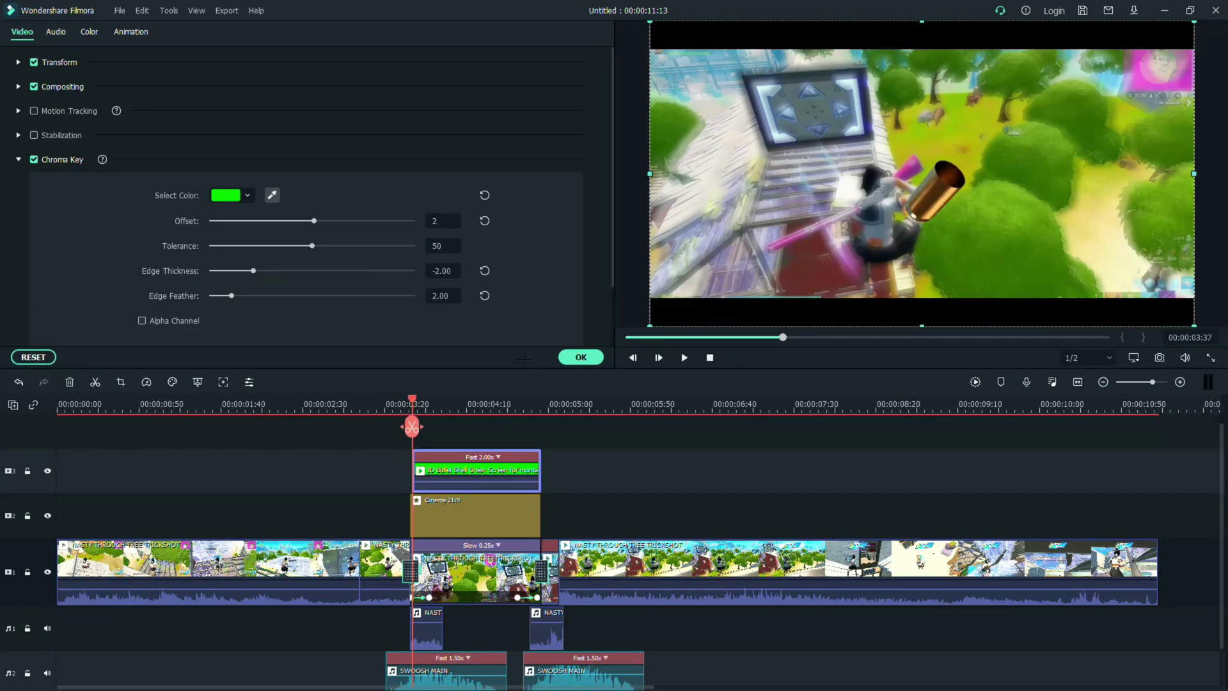
{"action": "left_click", "coordinate": [581, 357]}
{"action": "key", "text": "space"}
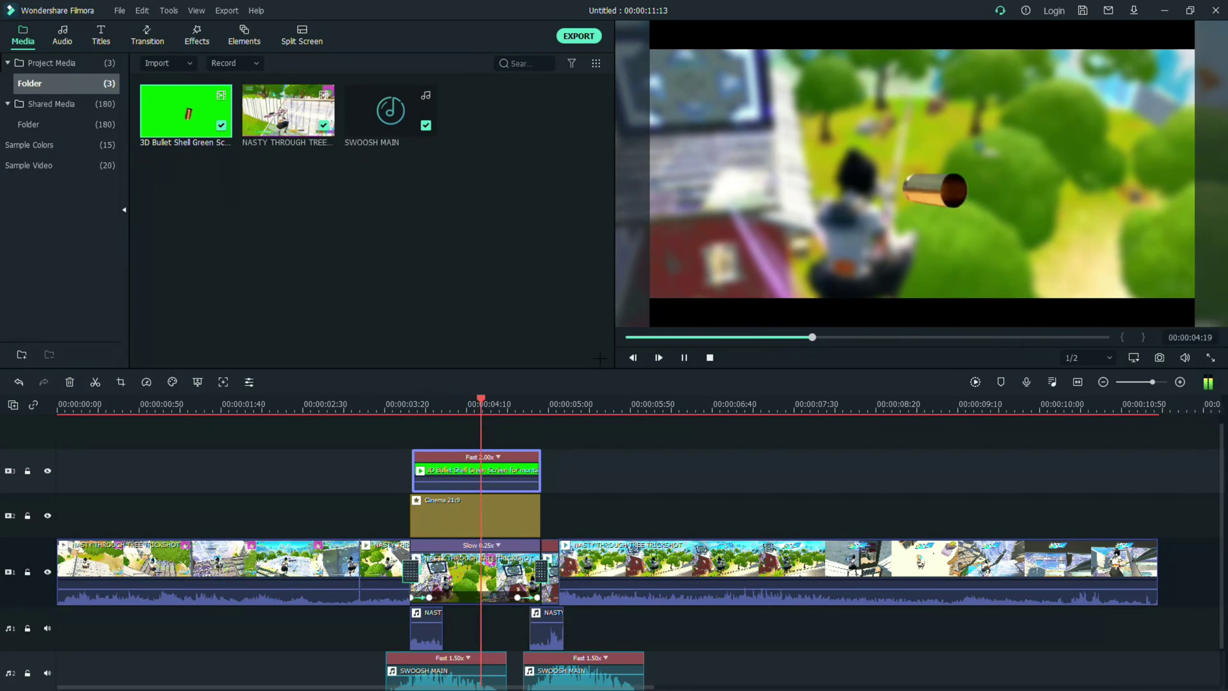
{"action": "key", "text": "space"}
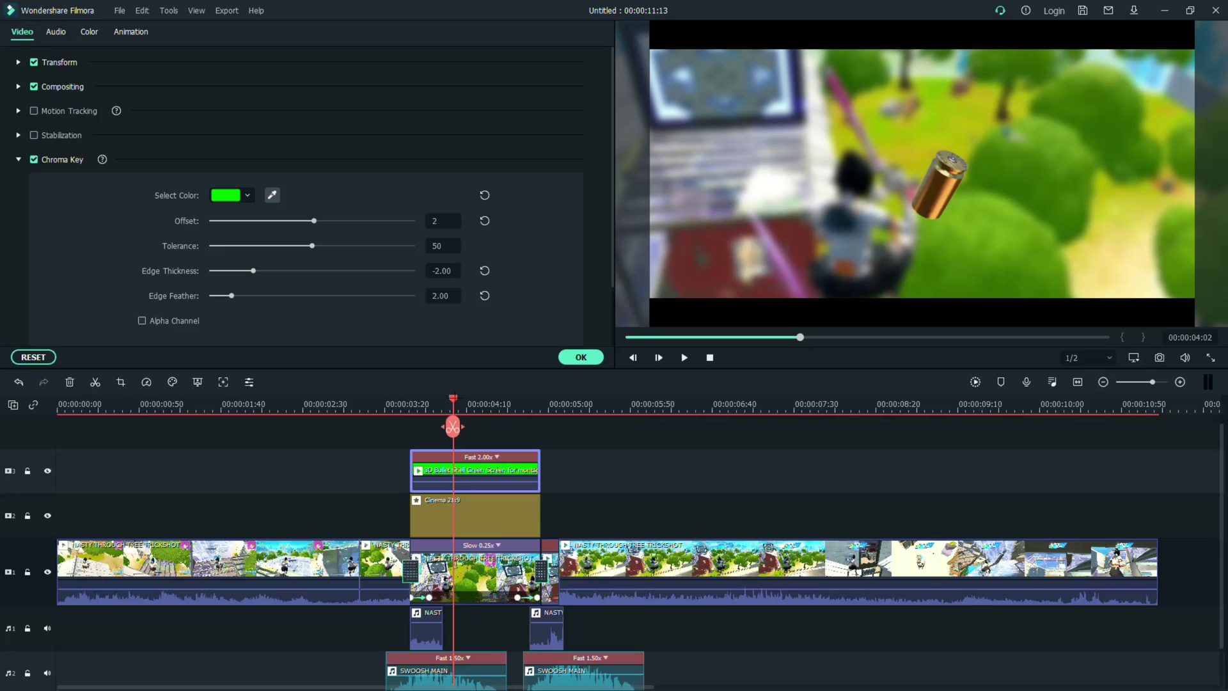
Step: Split the bullet shell clip at 00:00:04:00 and set the second part to normal speed
{"action": "mouse_move", "coordinate": [452, 426]}
{"action": "left_mouse_down"}
{"action": "mouse_move", "coordinate": [414, 426]}
{"action": "mouse_move", "coordinate": [450, 426]}
{"action": "left_mouse_up"}
{"action": "left_click", "coordinate": [471, 464]}
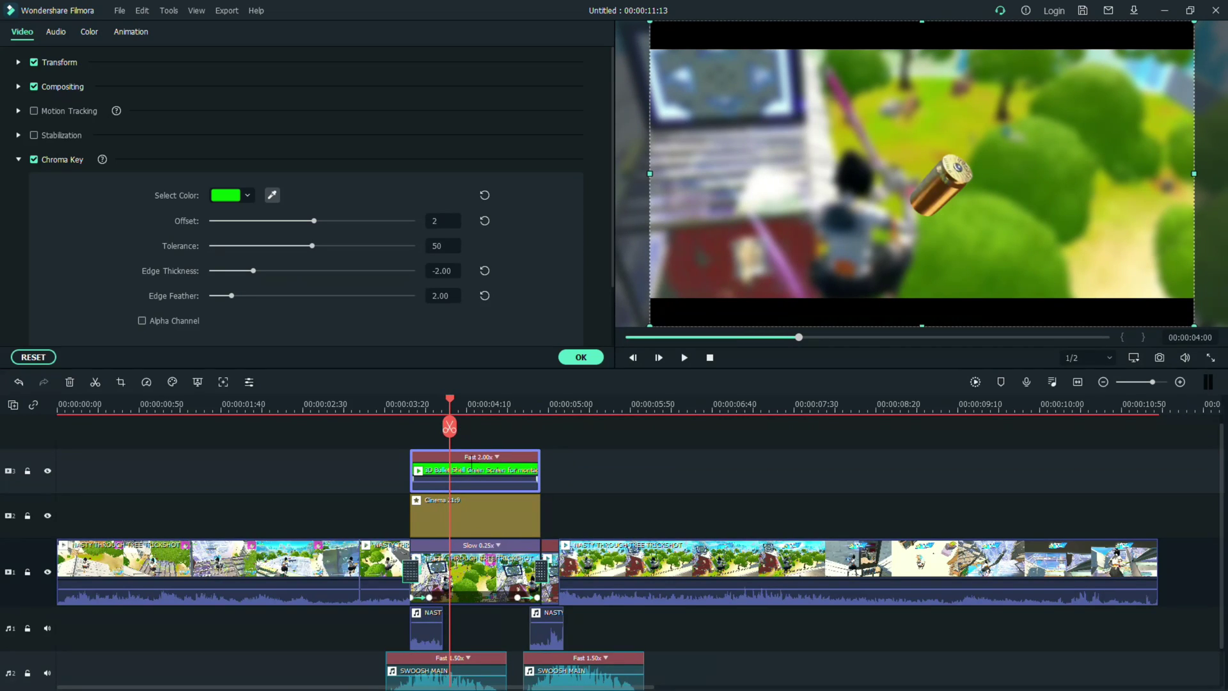
{"action": "left_click", "coordinate": [449, 426]}
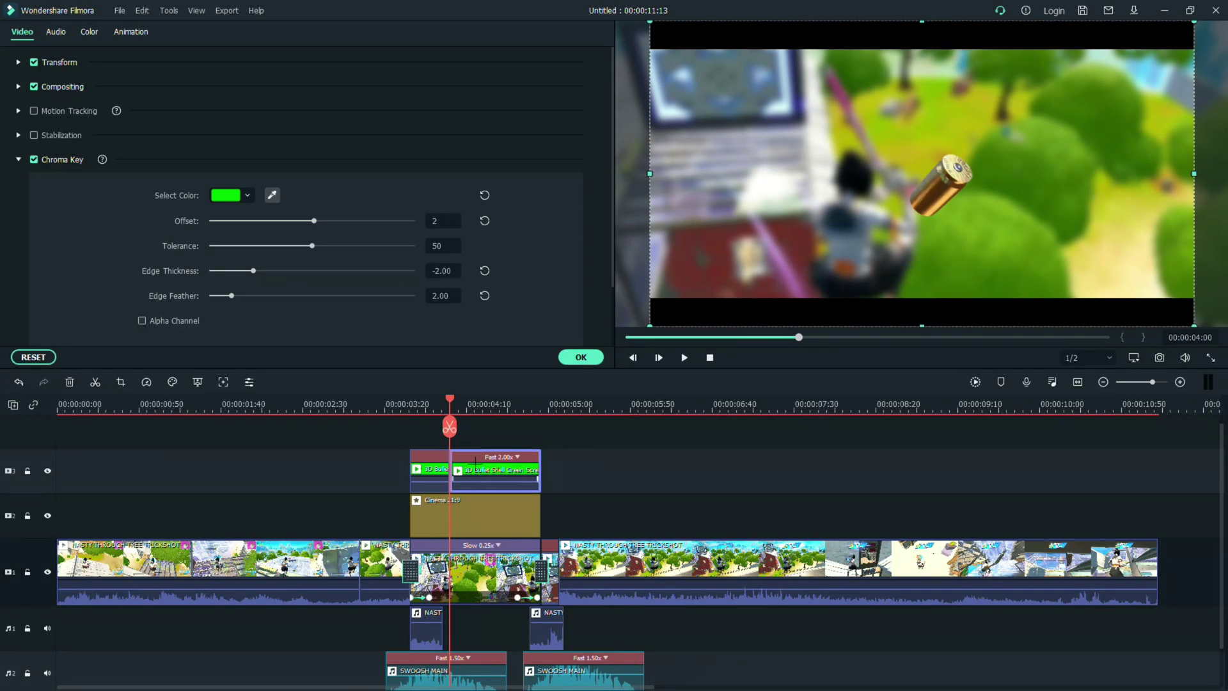
{"action": "left_click", "coordinate": [147, 382]}
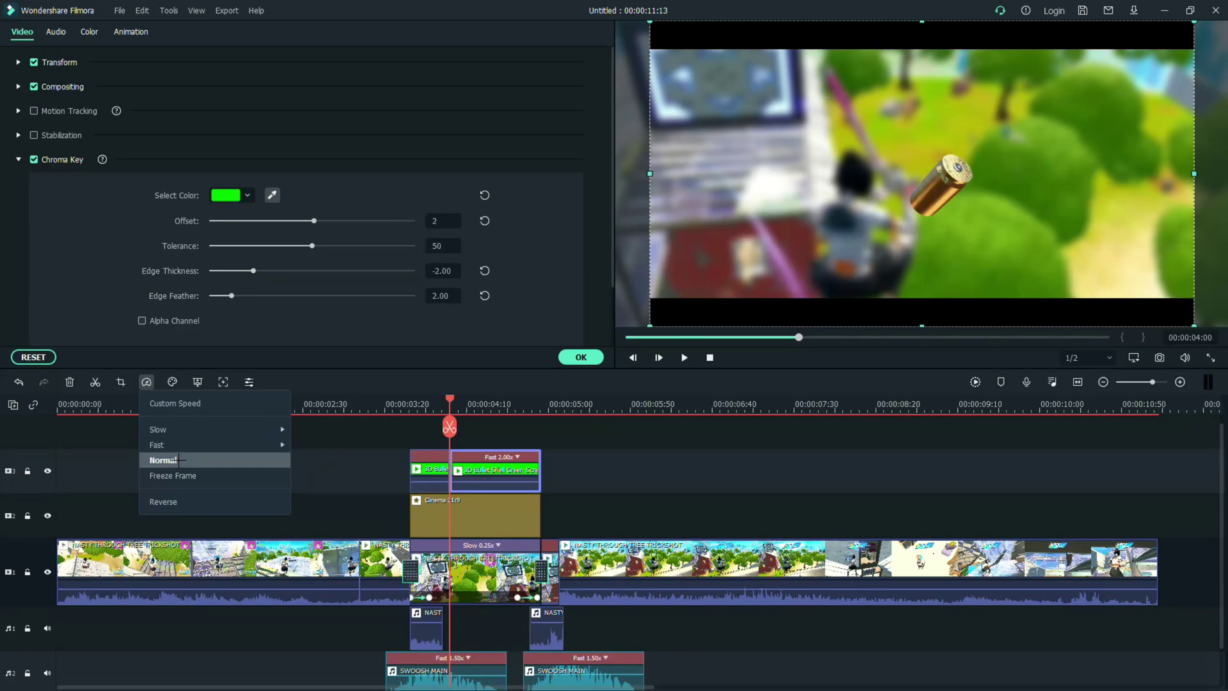
{"action": "left_click", "coordinate": [216, 479]}
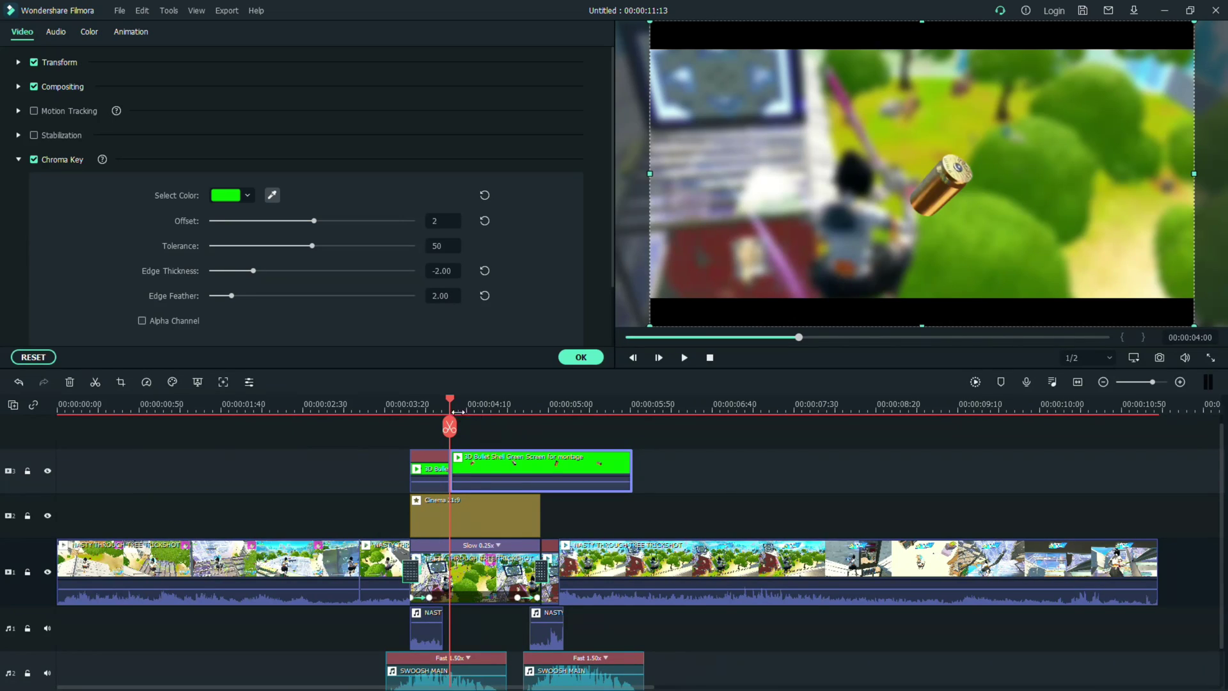
Step: Split the shell clip again at 00:00:04:32, set the last part to 2x speed trimmed to the Cinema 21:9 end, and play it
{"action": "left_click_drag", "start_coordinate": [449, 427], "coordinate": [502, 427]}
{"action": "left_click", "coordinate": [503, 428]}
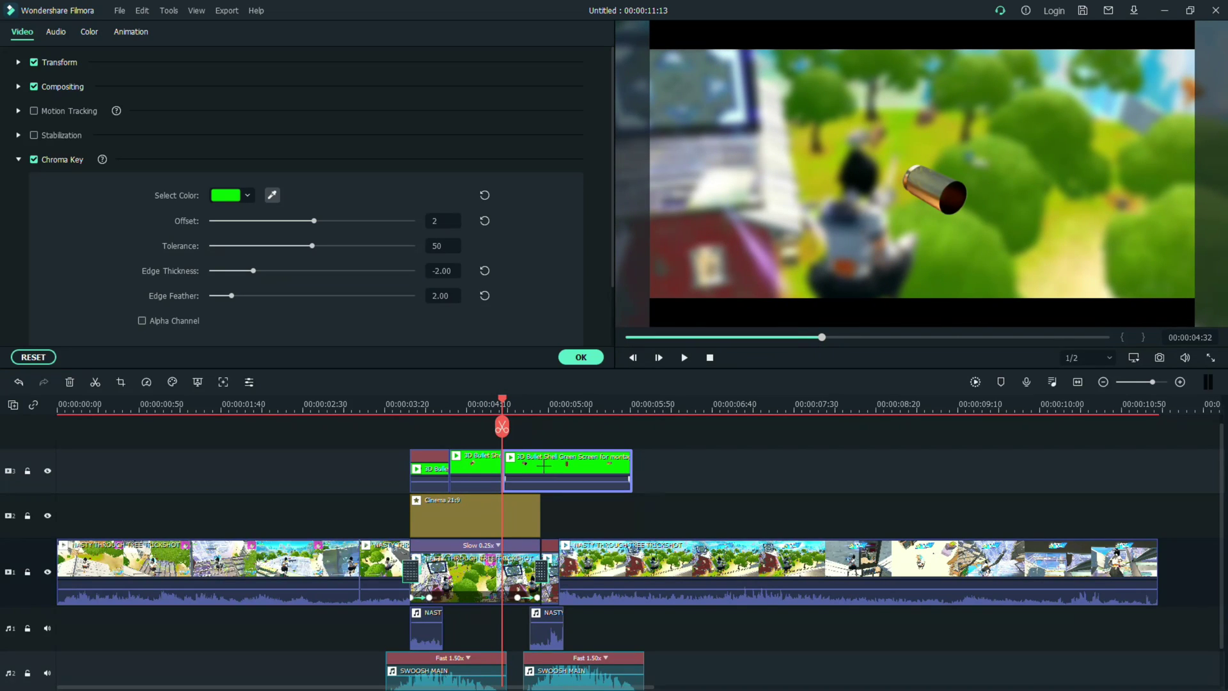
{"action": "left_click", "coordinate": [146, 382]}
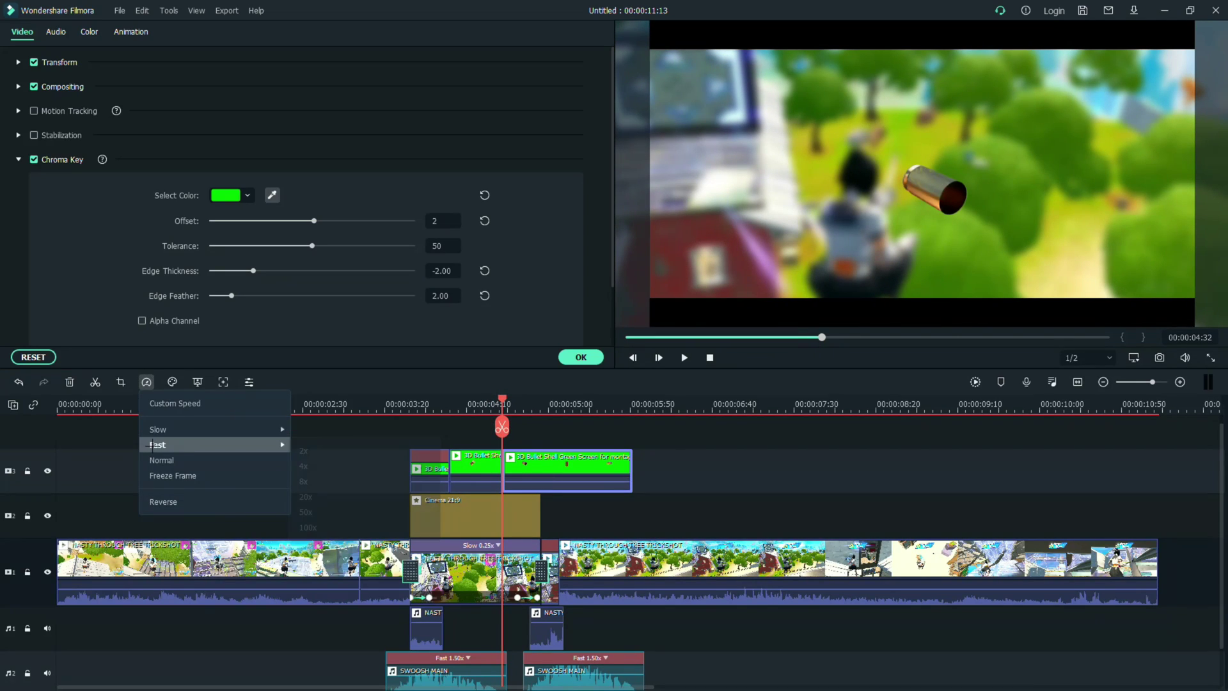
{"action": "left_click", "coordinate": [303, 450]}
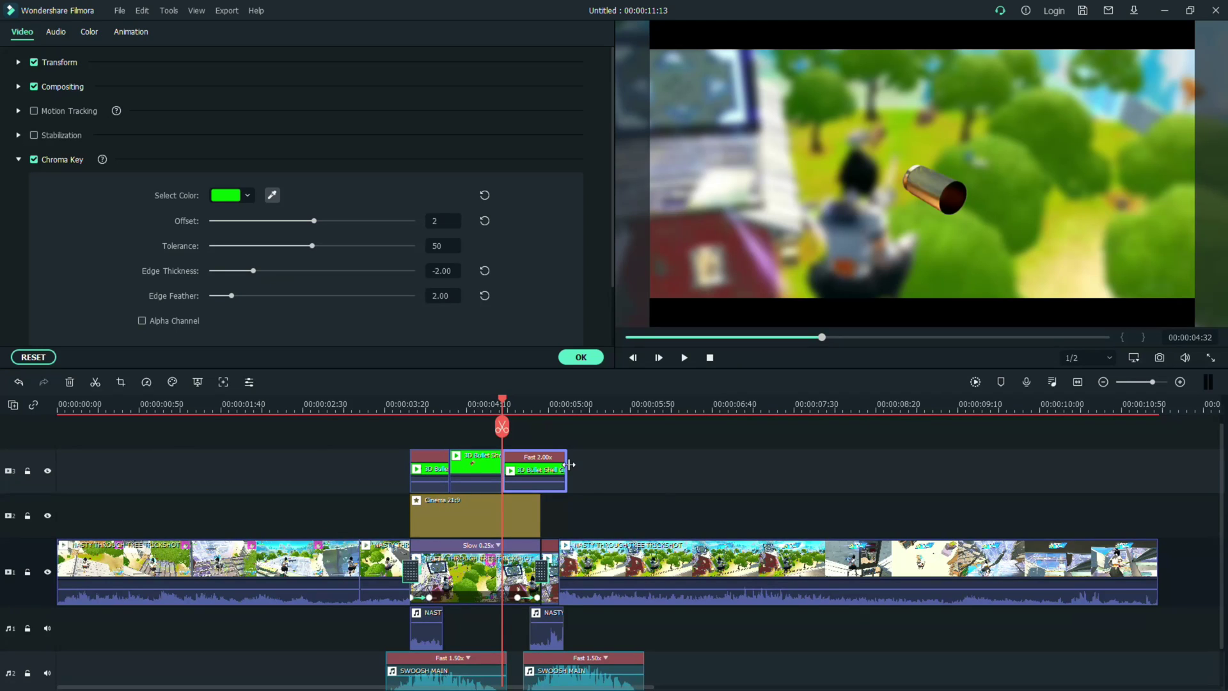
{"action": "left_click_drag", "start_coordinate": [567, 464], "coordinate": [540, 464]}
{"action": "left_click_drag", "start_coordinate": [502, 427], "coordinate": [392, 419]}
{"action": "key", "text": "space"}
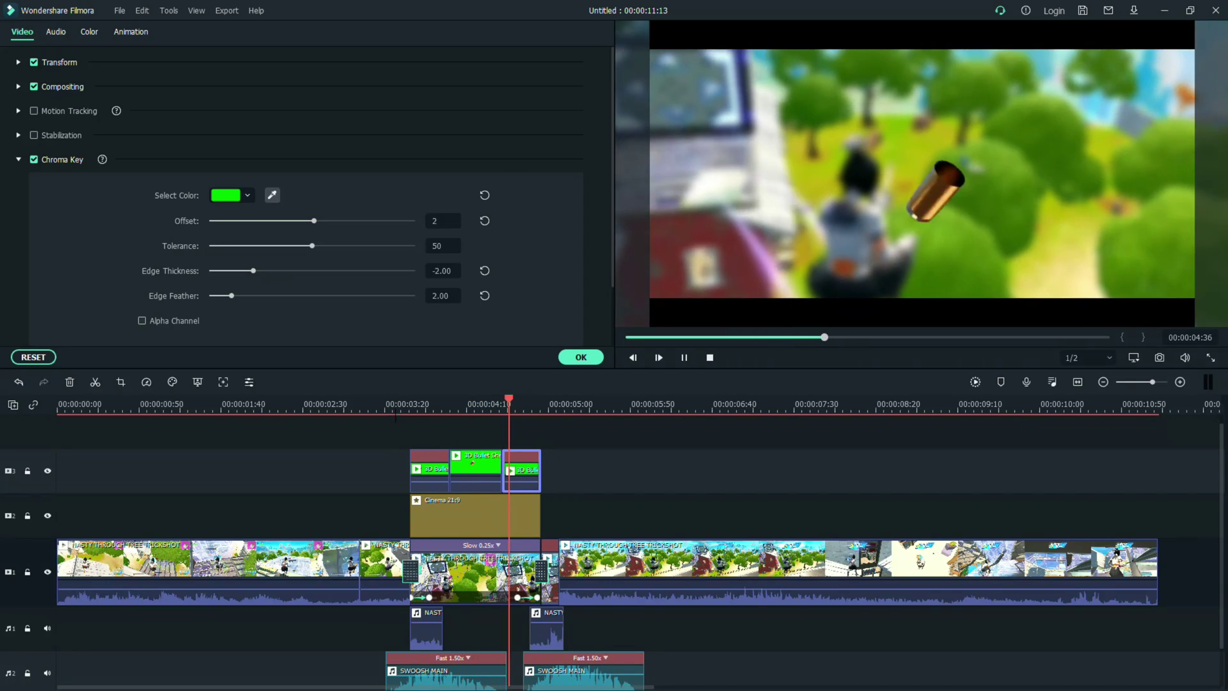
{"action": "left_click", "coordinate": [613, 423]}
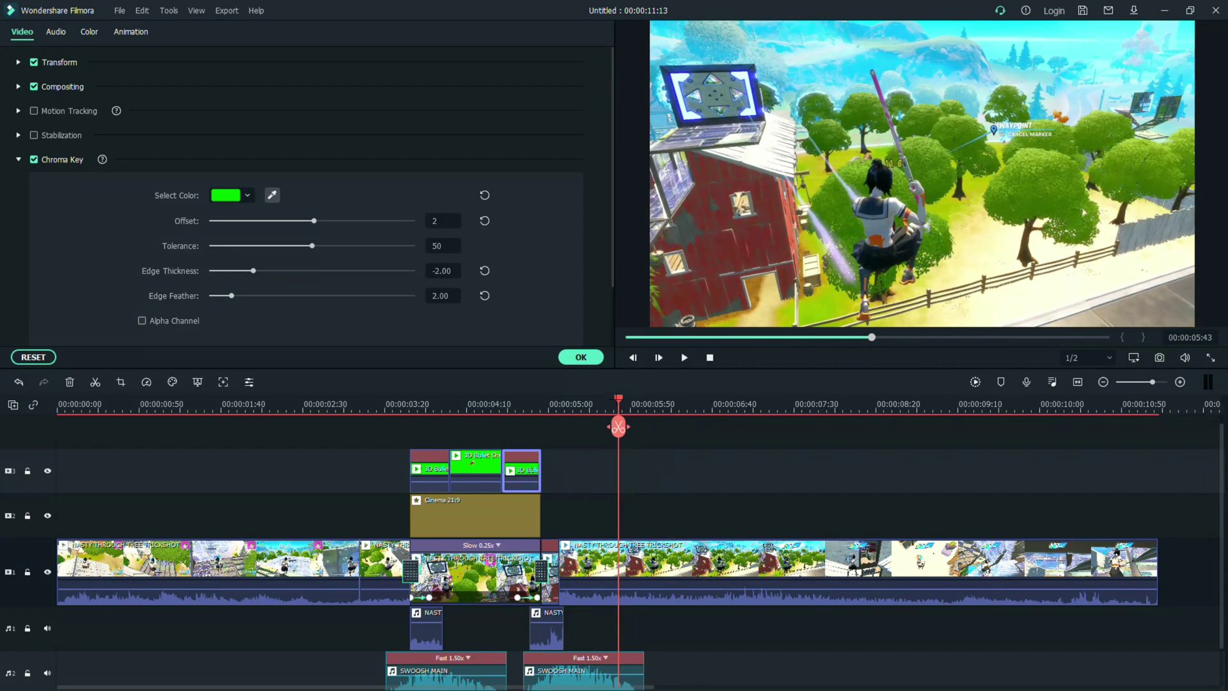
Step: Add a custom animation keyframe at the first shell segment's start with 0% scale and position X -82.1, Y 0
{"action": "left_click_drag", "start_coordinate": [617, 426], "coordinate": [410, 426]}
{"action": "left_click", "coordinate": [424, 462]}
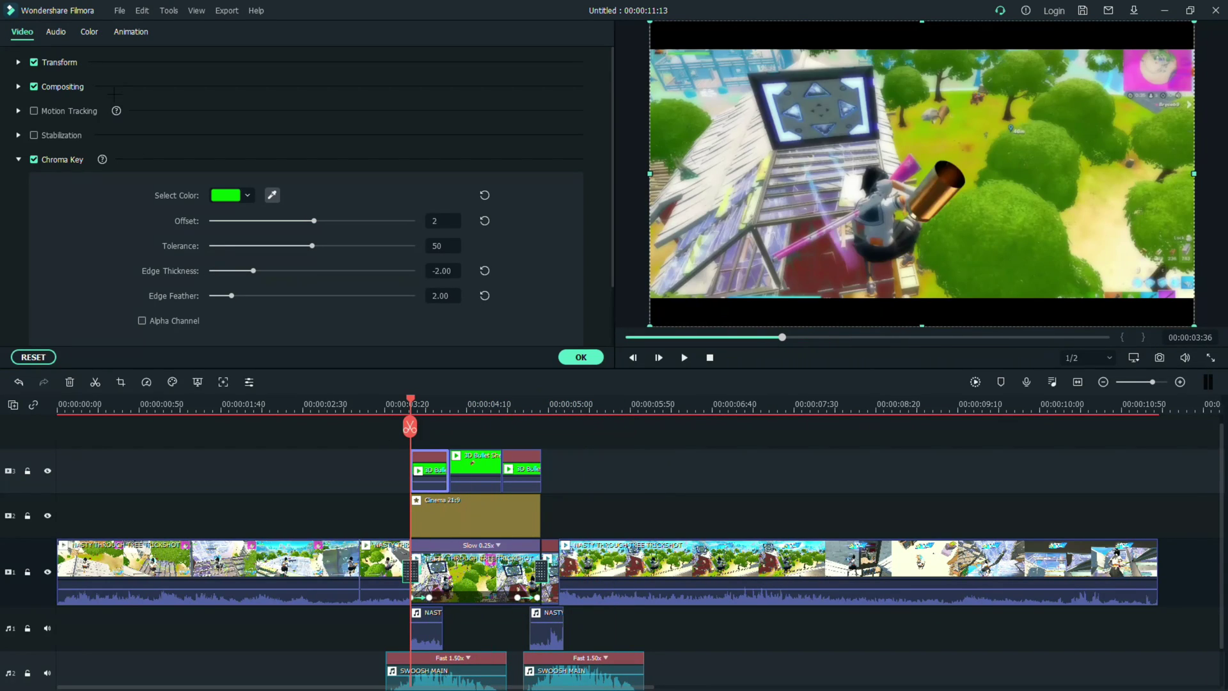
{"action": "left_click", "coordinate": [136, 36]}
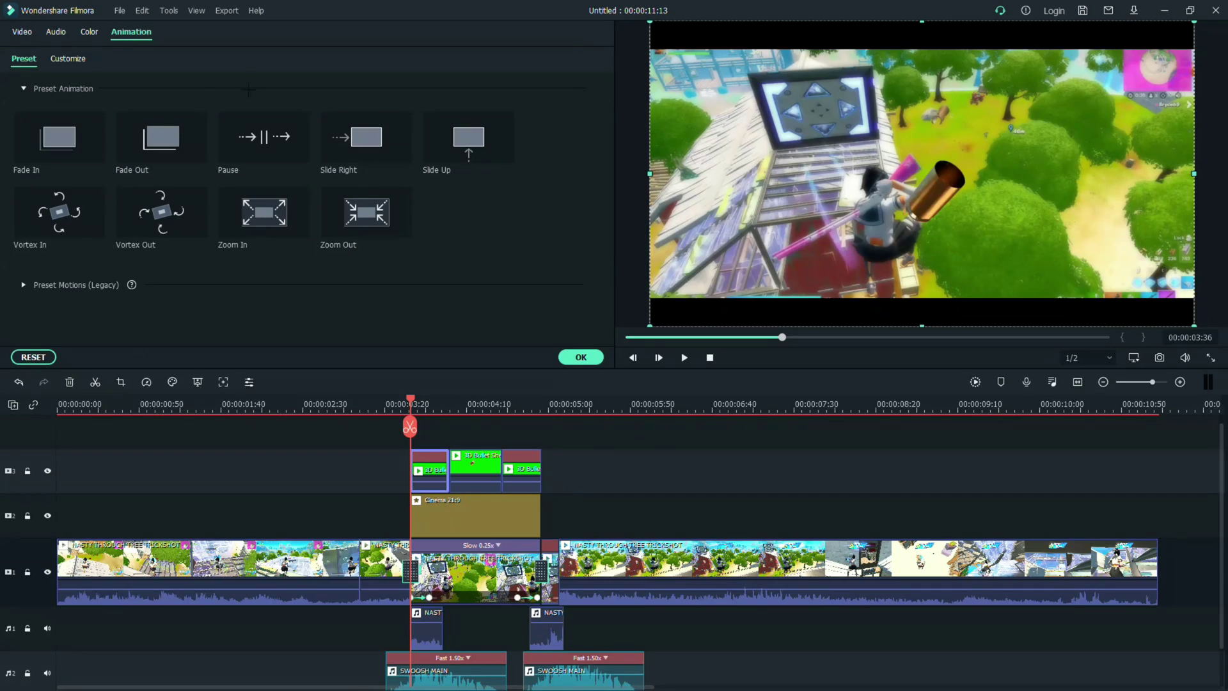
{"action": "left_click", "coordinate": [75, 57]}
{"action": "left_click_drag", "start_coordinate": [897, 206], "coordinate": [823, 223]}
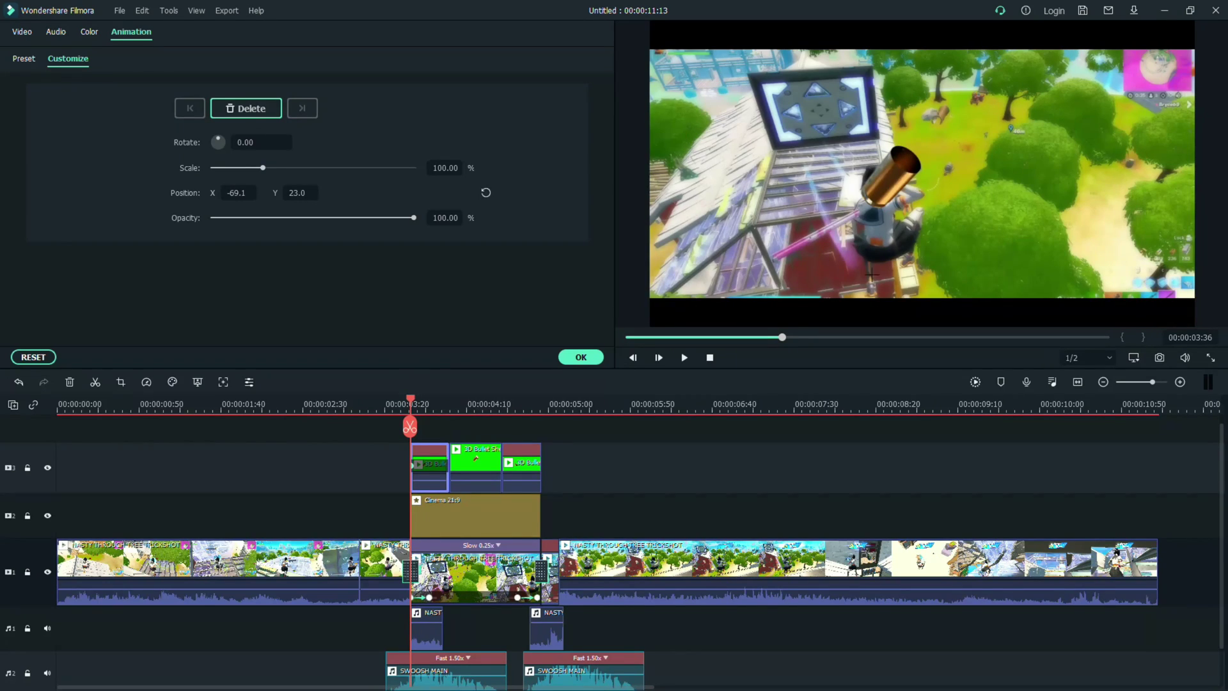
{"action": "left_click_drag", "start_coordinate": [880, 179], "coordinate": [868, 218]}
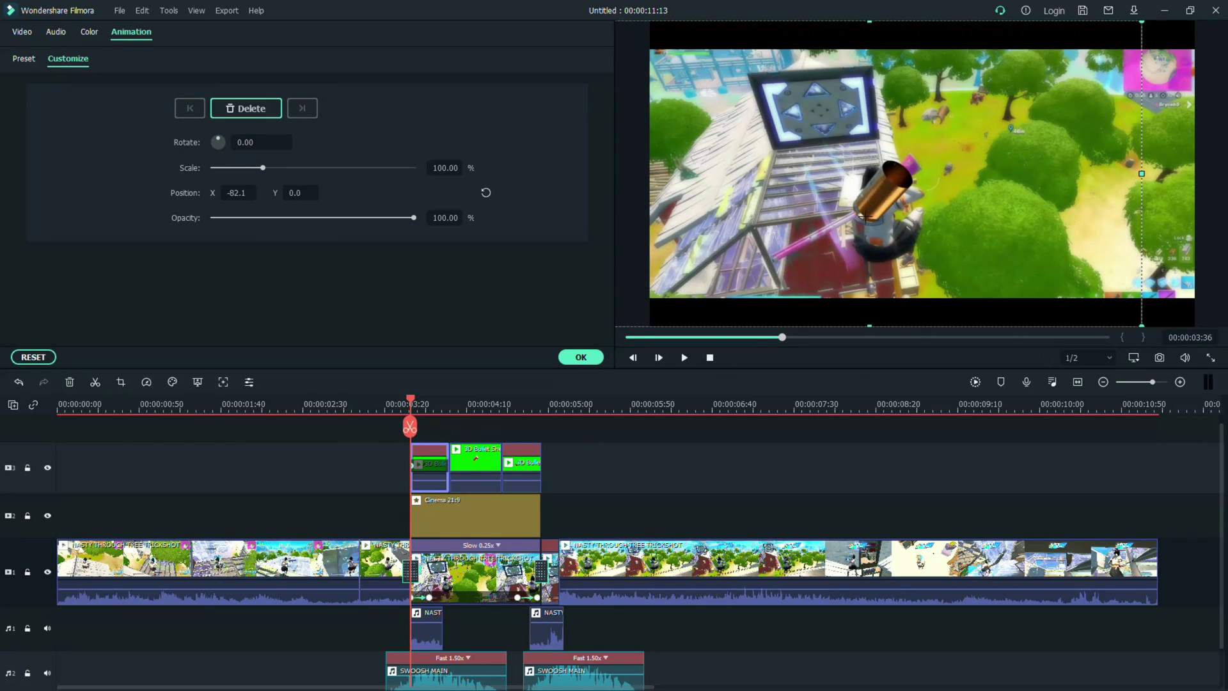
{"action": "left_click_drag", "start_coordinate": [262, 167], "coordinate": [212, 169]}
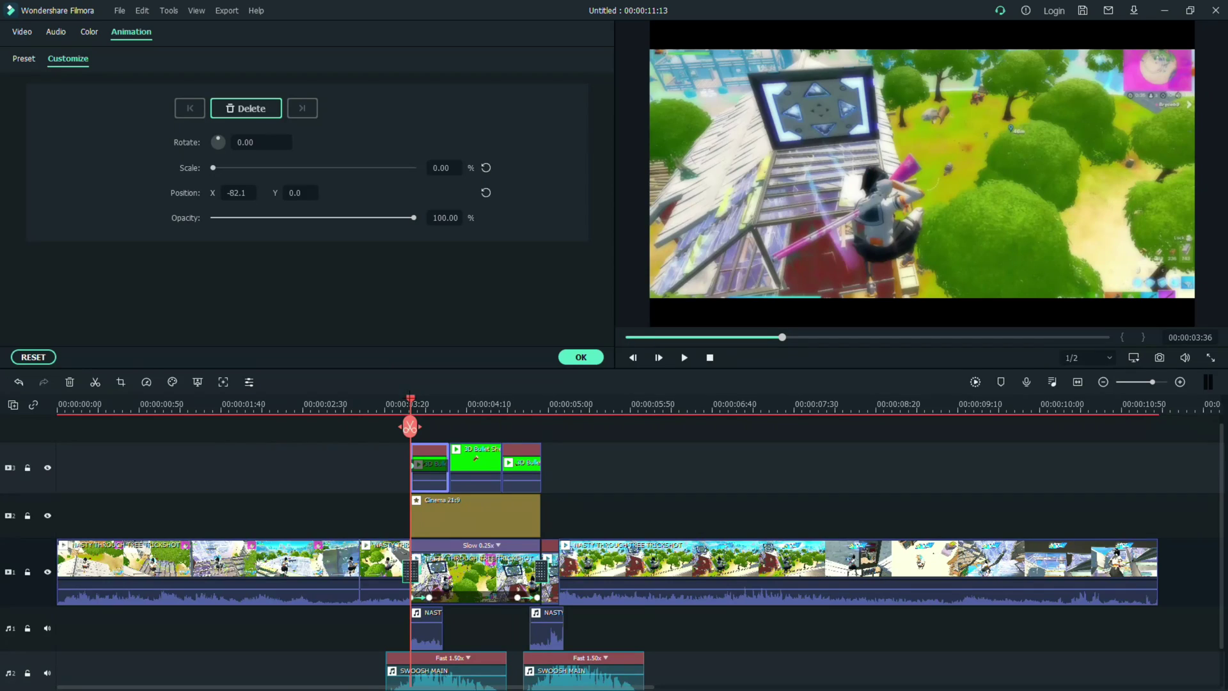
Step: Add a keyframe at the first shell segment's end with 150% scale and position about X -3, Y 32, and play the animation
{"action": "left_click_drag", "start_coordinate": [410, 397], "coordinate": [449, 397]}
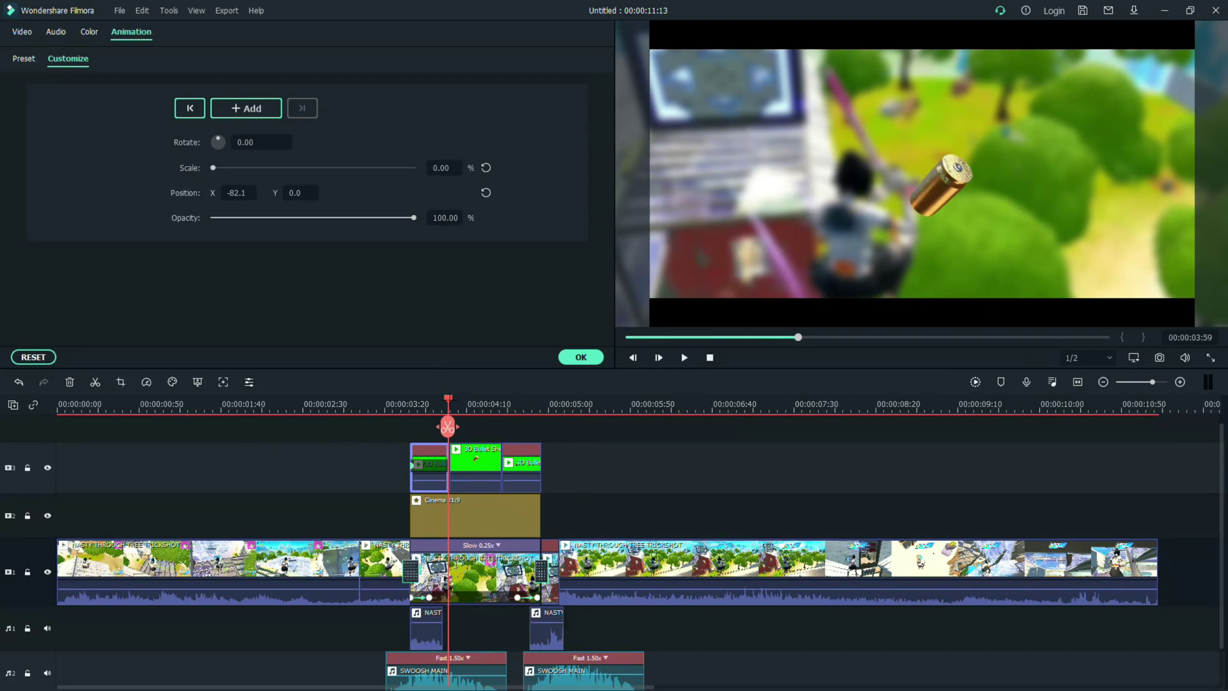
{"action": "left_click_drag", "start_coordinate": [283, 167], "coordinate": [322, 168]}
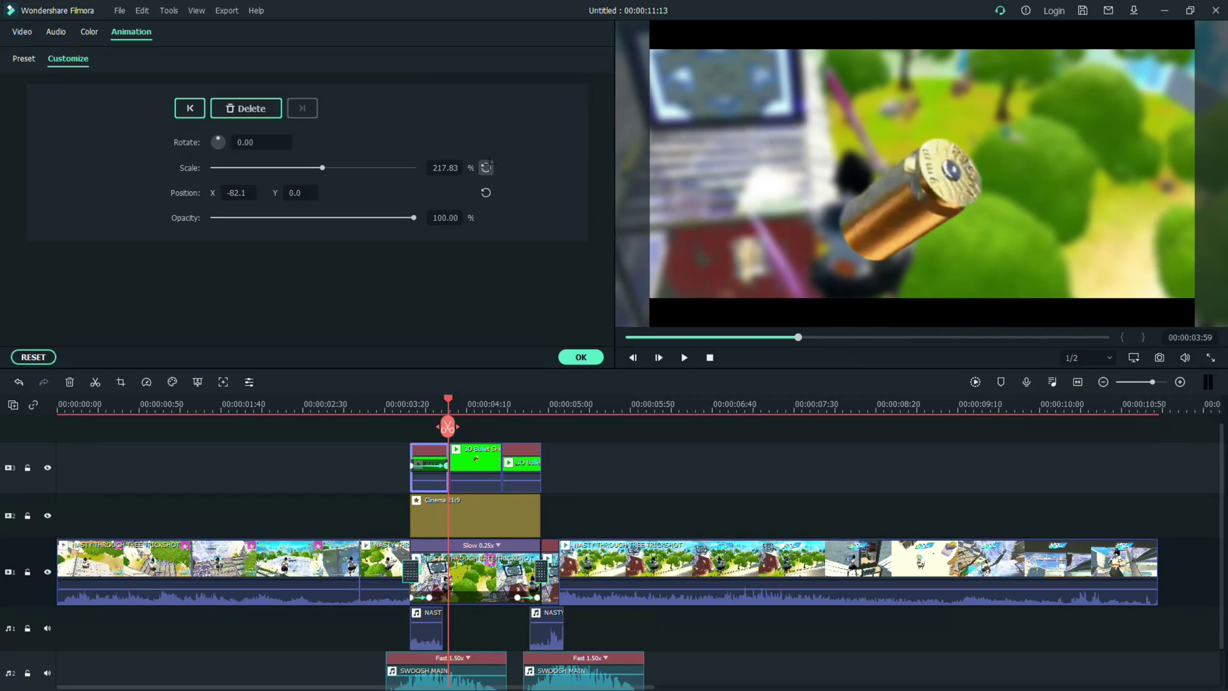
{"action": "left_click", "coordinate": [486, 168]}
{"action": "left_click", "coordinate": [445, 168]}
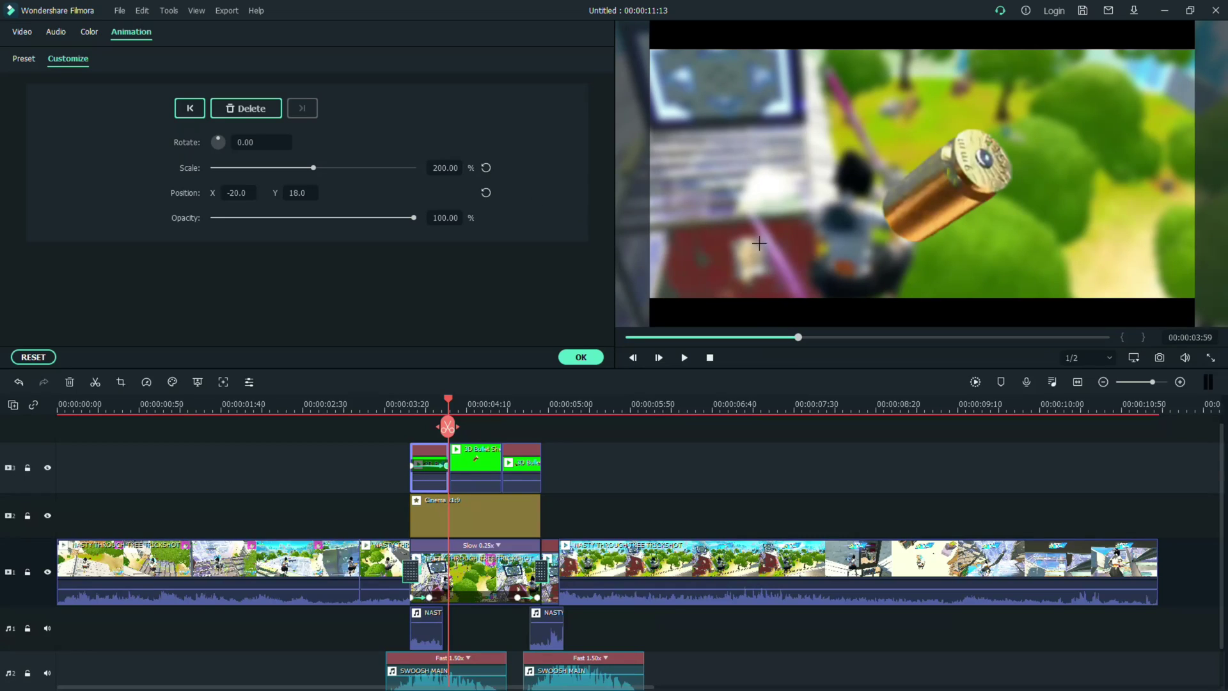
{"action": "left_click", "coordinate": [440, 167]}
{"action": "type", "text": "150"}
{"action": "key", "text": "Return"}
{"action": "left_click_drag", "start_coordinate": [953, 190], "coordinate": [964, 181]}
{"action": "left_click_drag", "start_coordinate": [447, 398], "coordinate": [408, 403]}
{"action": "key", "text": "space"}
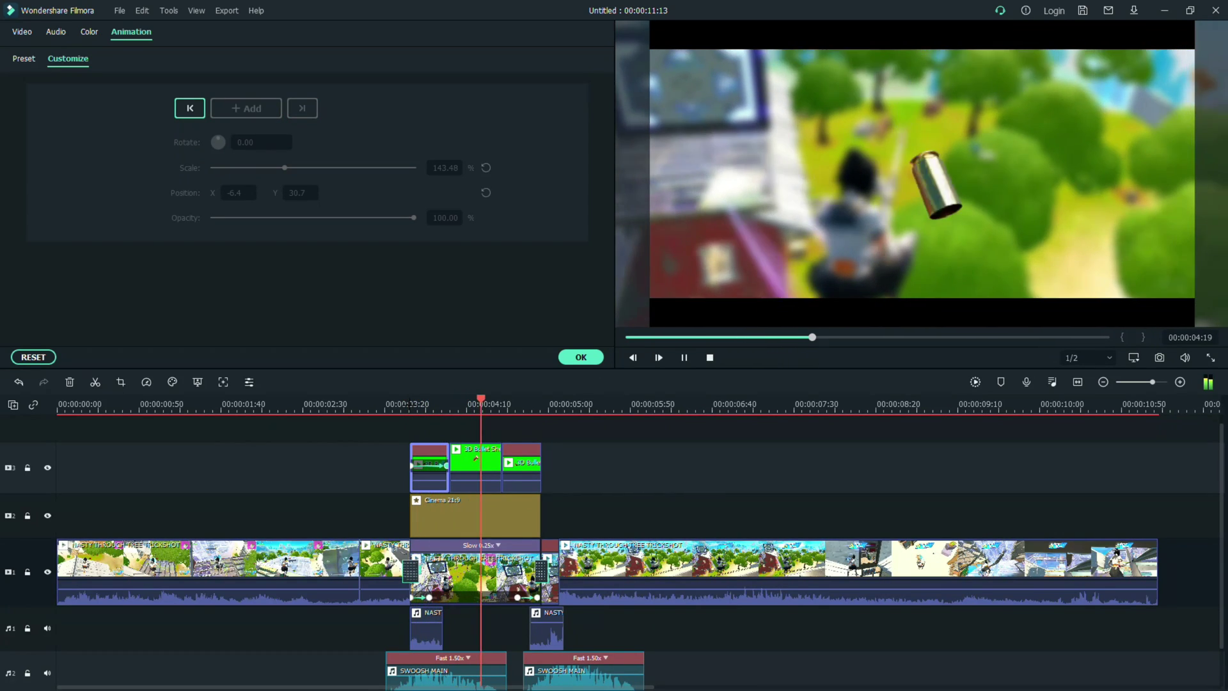
{"action": "key", "text": "space"}
Step: Add a 150% scale keyframe at the start of the middle shell segment, at 00:00:04:00
{"action": "left_click", "coordinate": [478, 468]}
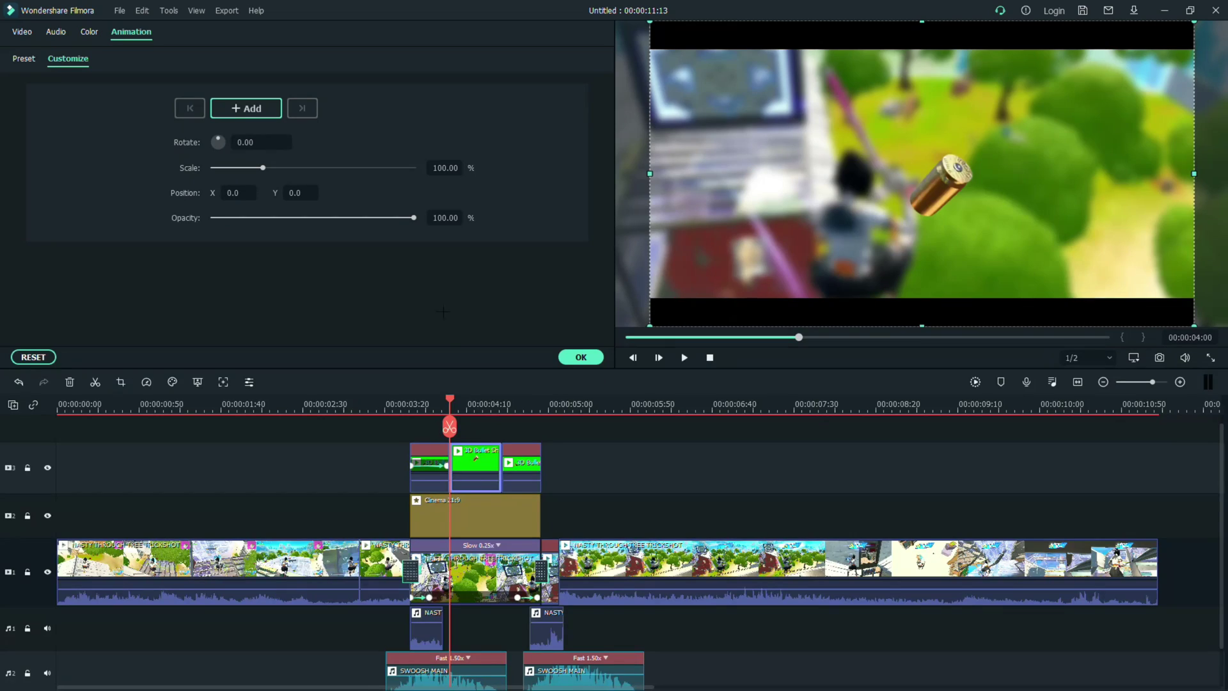
{"action": "left_click", "coordinate": [445, 167]}
{"action": "type", "text": "150"}
{"action": "key", "text": "Return"}
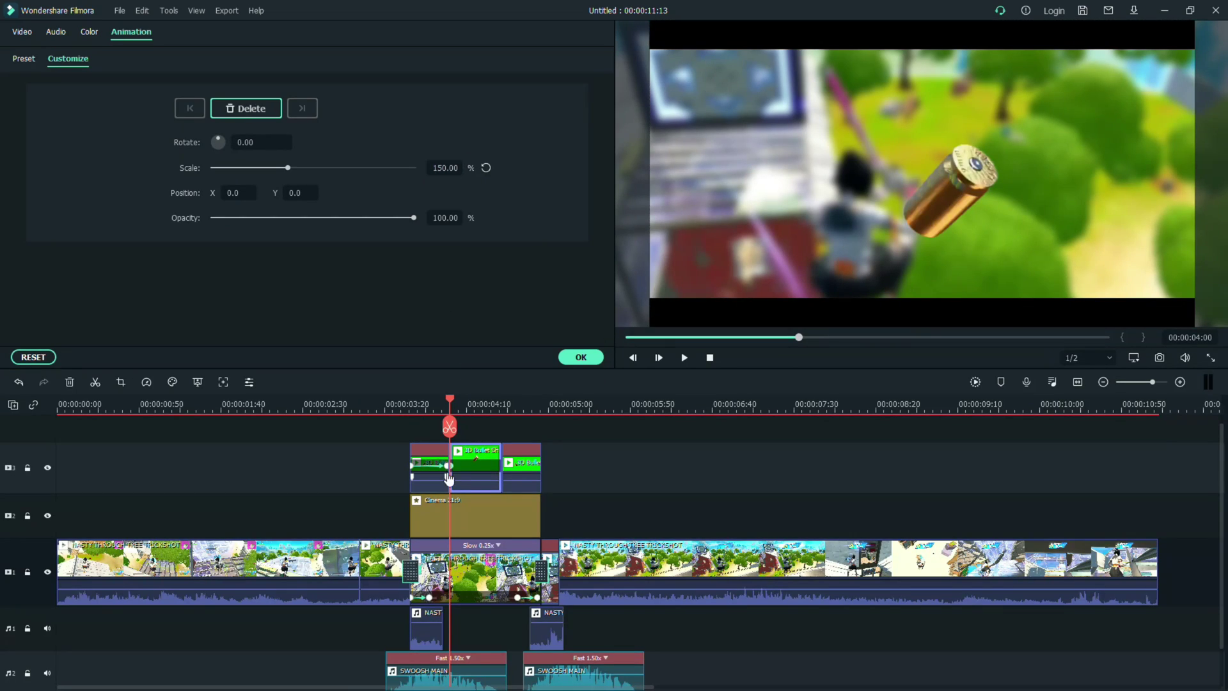
Step: Match the middle segment's first keyframe to the previous segment's end position with X -3 and Y 32, and play the join
{"action": "left_click", "coordinate": [448, 467]}
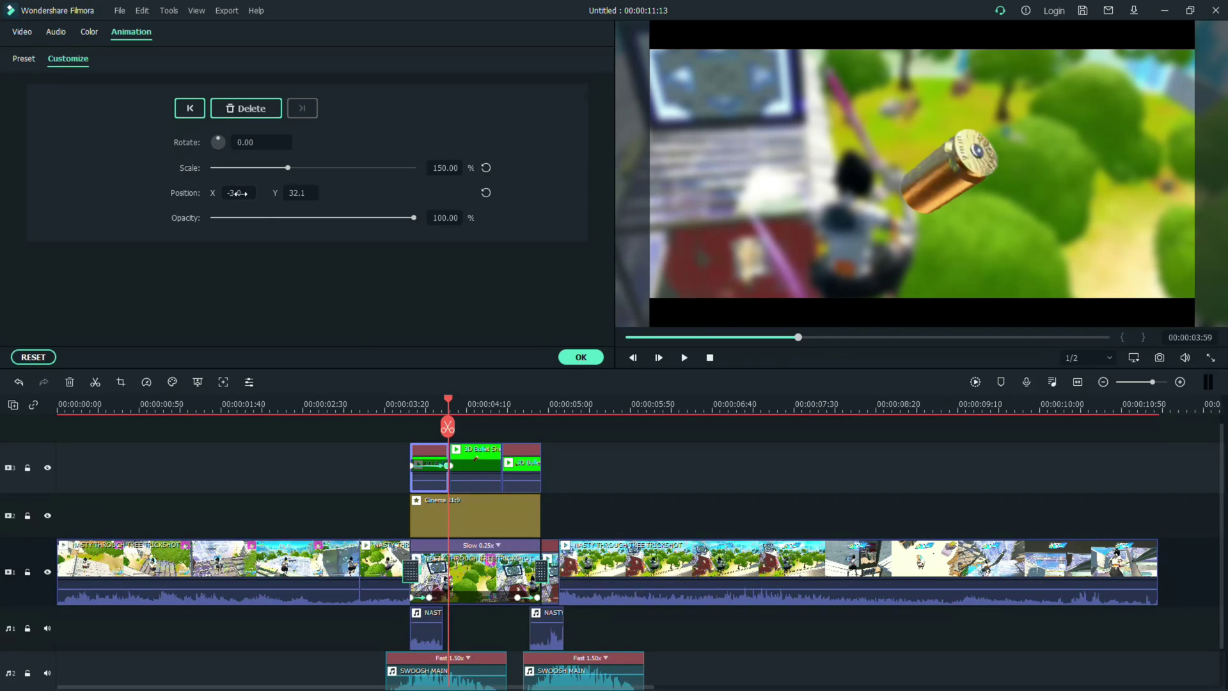
{"action": "left_click", "coordinate": [465, 458]}
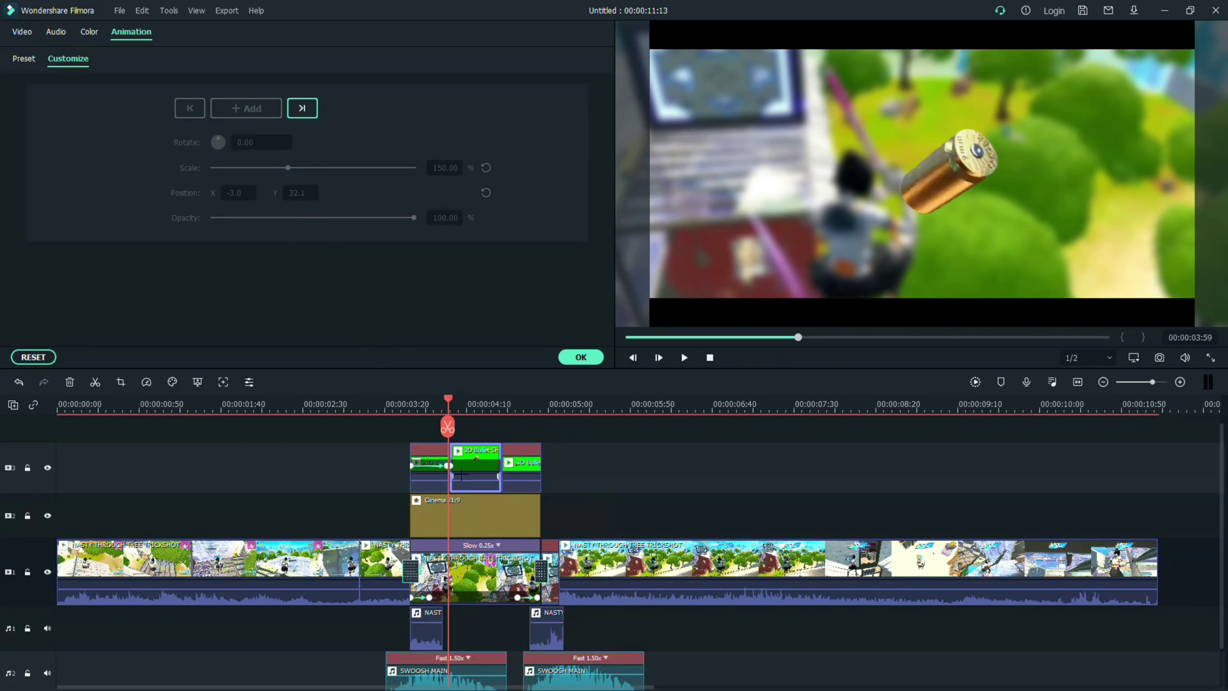
{"action": "left_click", "coordinate": [229, 192]}
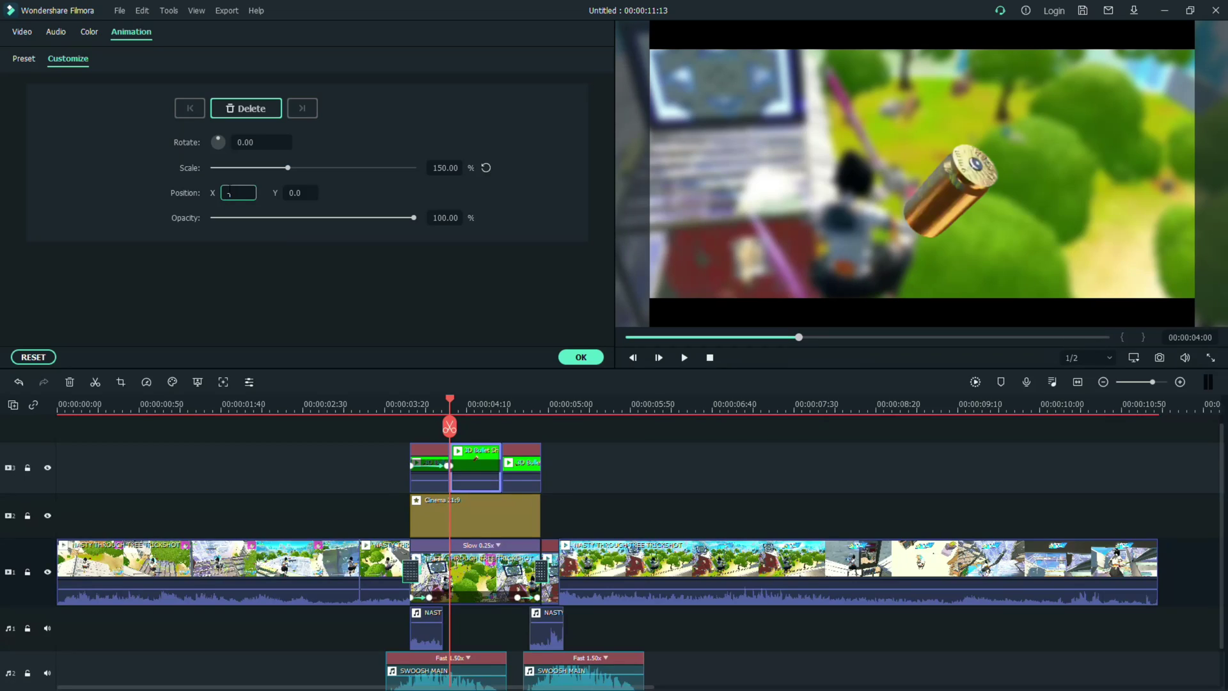
{"action": "left_click", "coordinate": [294, 192]}
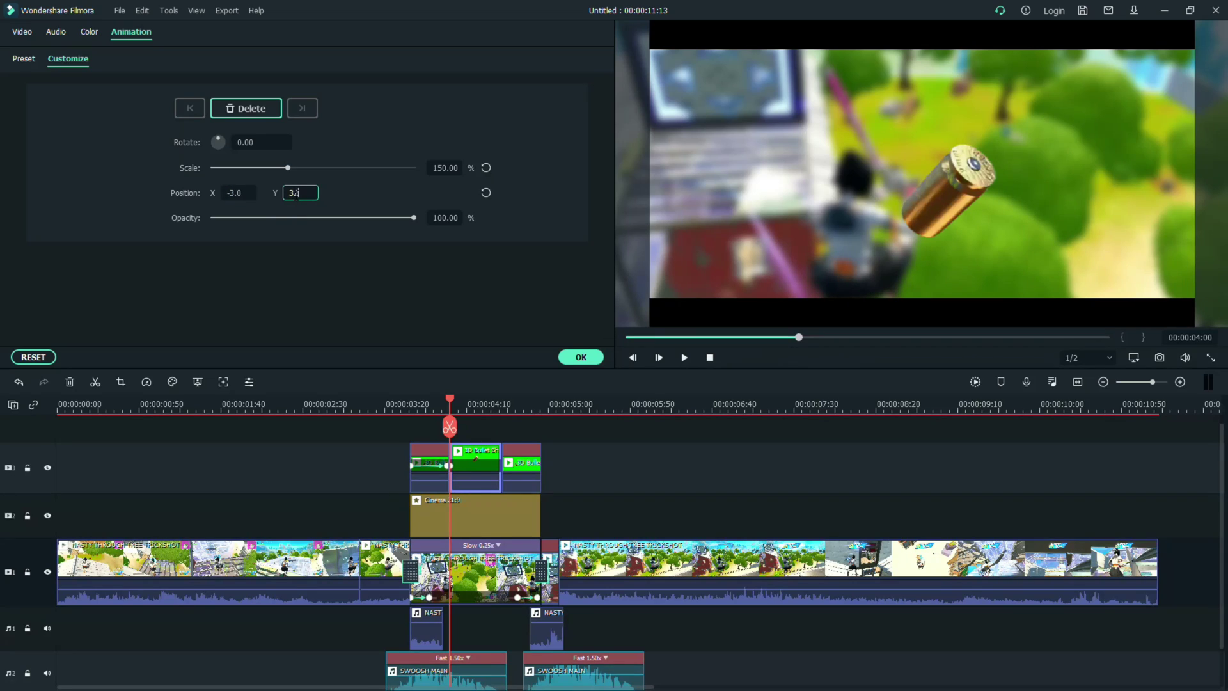
{"action": "type", "text": "32"}
{"action": "key", "text": "Return"}
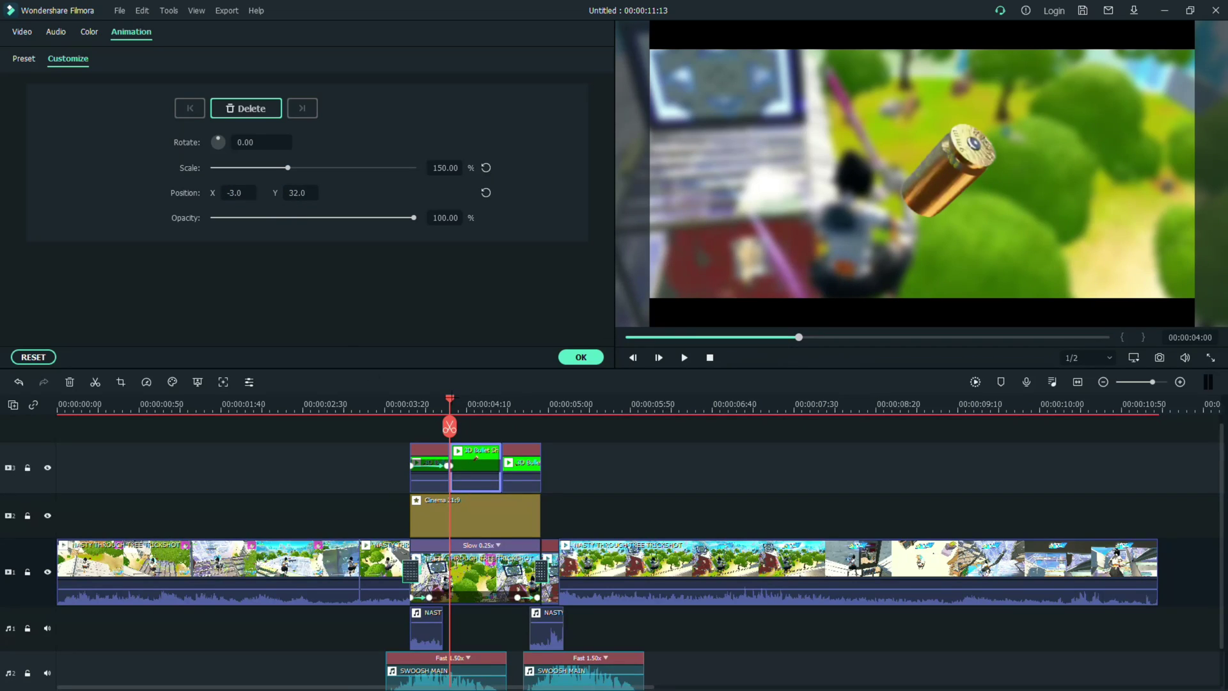
{"action": "left_click_drag", "start_coordinate": [452, 397], "coordinate": [449, 399]}
{"action": "key", "text": "space"}
{"action": "key", "text": "space"}
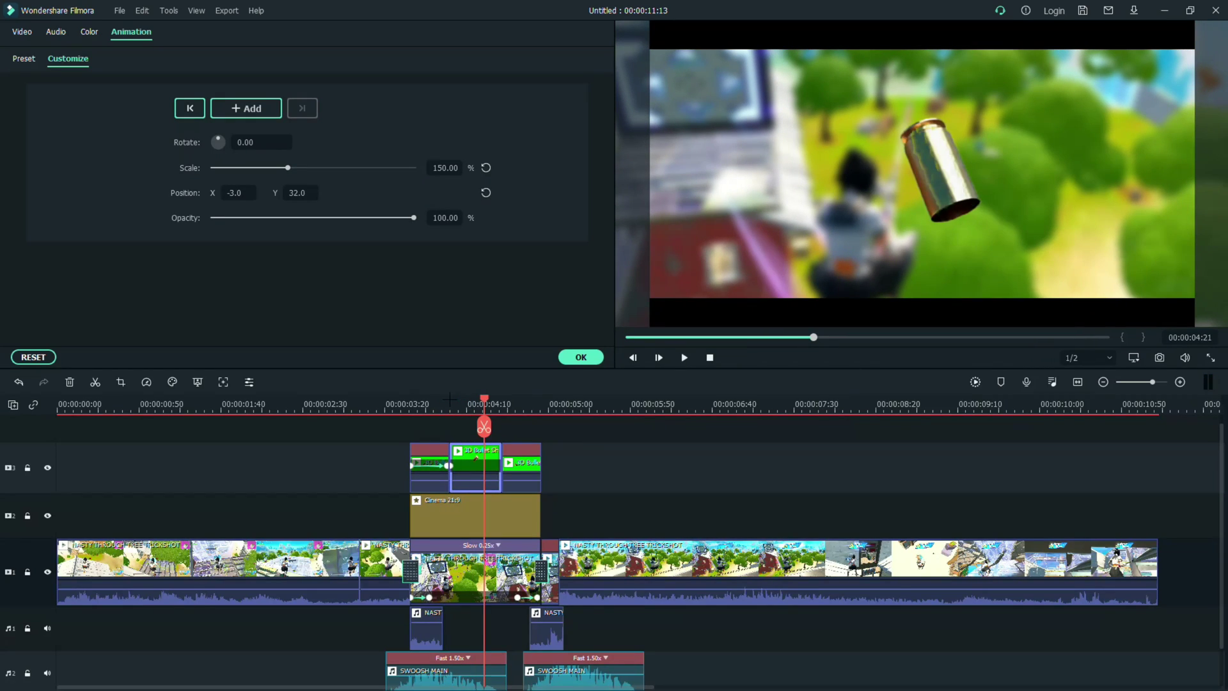
Step: Add middle-segment keyframes with position Y 33 at 00:00:04:09, and X 28, Y 33 and 175% scale at 00:00:04:14
{"action": "left_click_drag", "start_coordinate": [484, 427], "coordinate": [464, 426]}
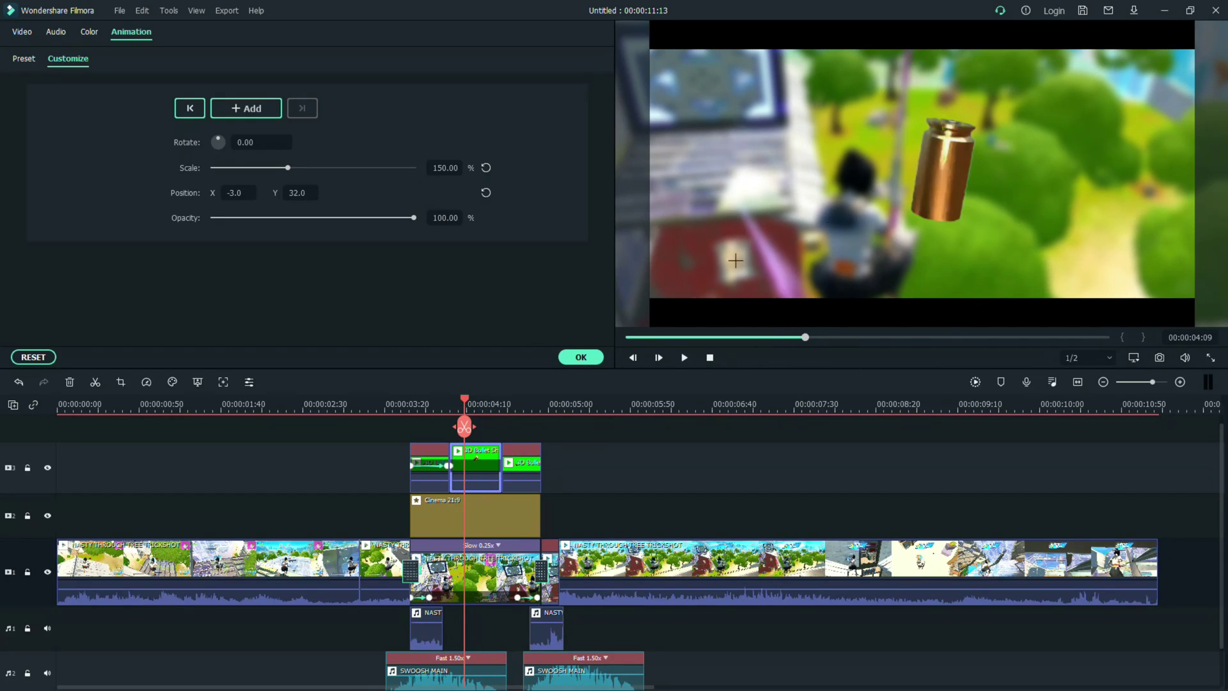
{"action": "left_click_drag", "start_coordinate": [946, 183], "coordinate": [949, 179]}
{"action": "left_click_drag", "start_coordinate": [465, 397], "coordinate": [473, 398]}
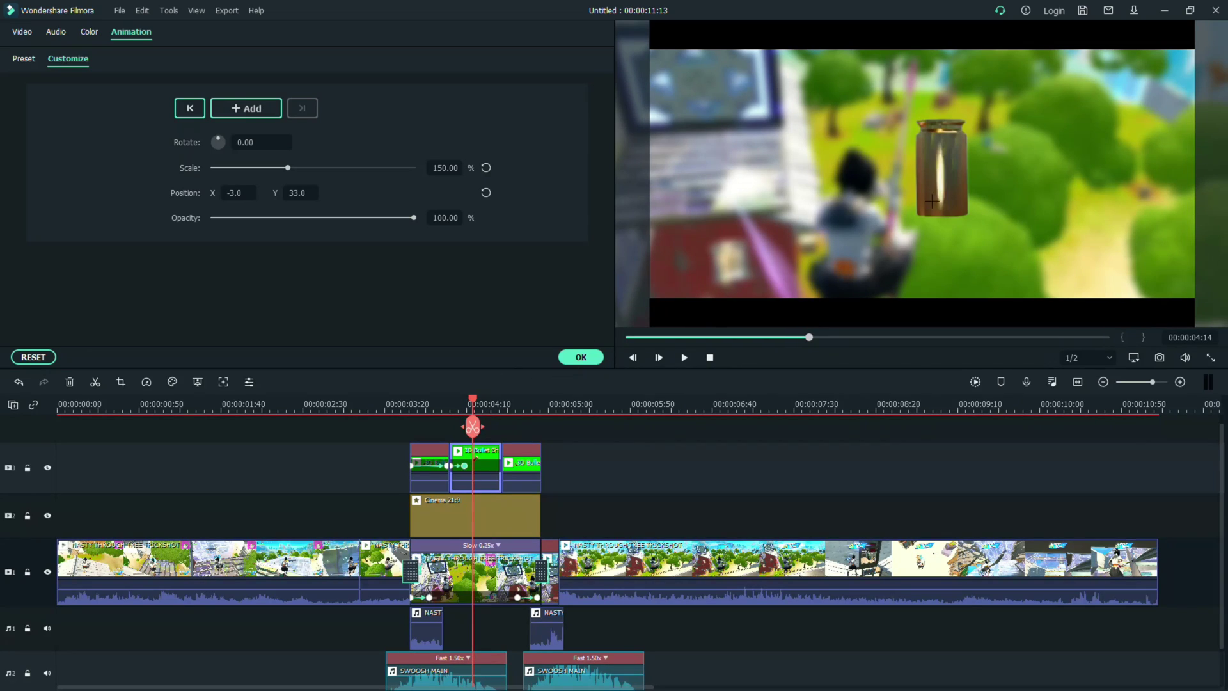
{"action": "left_click_drag", "start_coordinate": [926, 194], "coordinate": [945, 195]}
{"action": "left_click", "coordinate": [454, 168]}
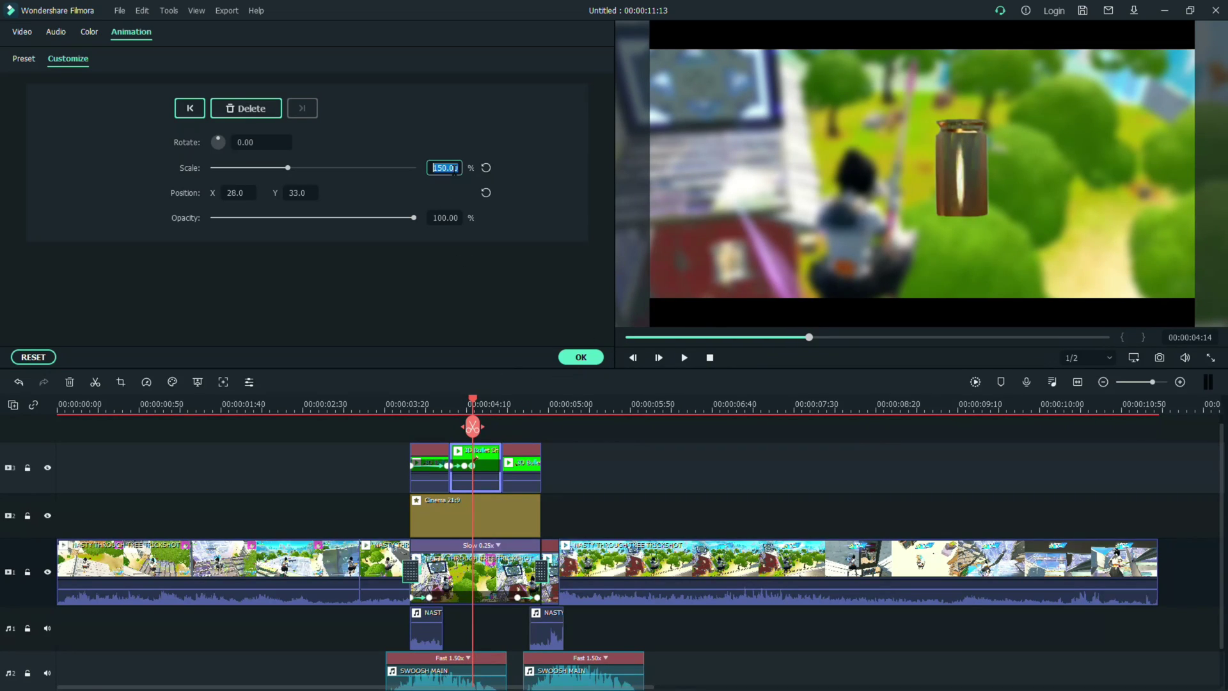
{"action": "type", "text": "175"}
{"action": "key", "text": "Return"}
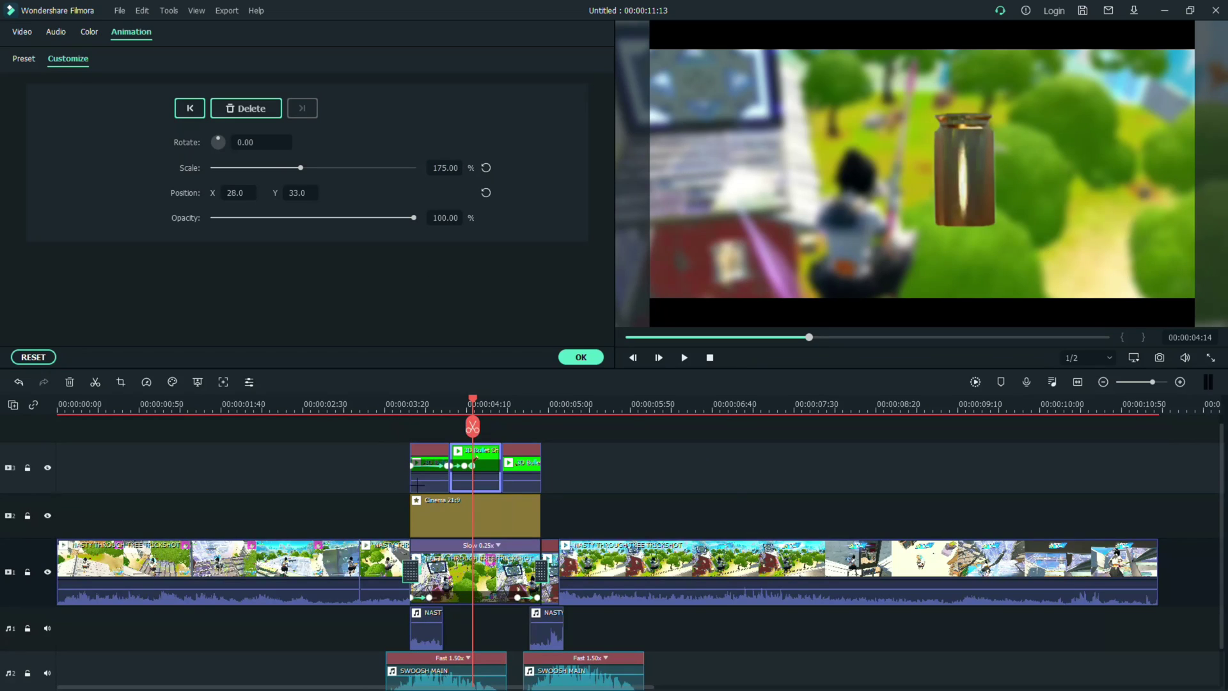
Step: Move the 175% keyframe near the middle segment's end, shift the 00:00:04:09 keyframe slightly later, and play the result
{"action": "left_click_drag", "start_coordinate": [472, 465], "coordinate": [497, 465]}
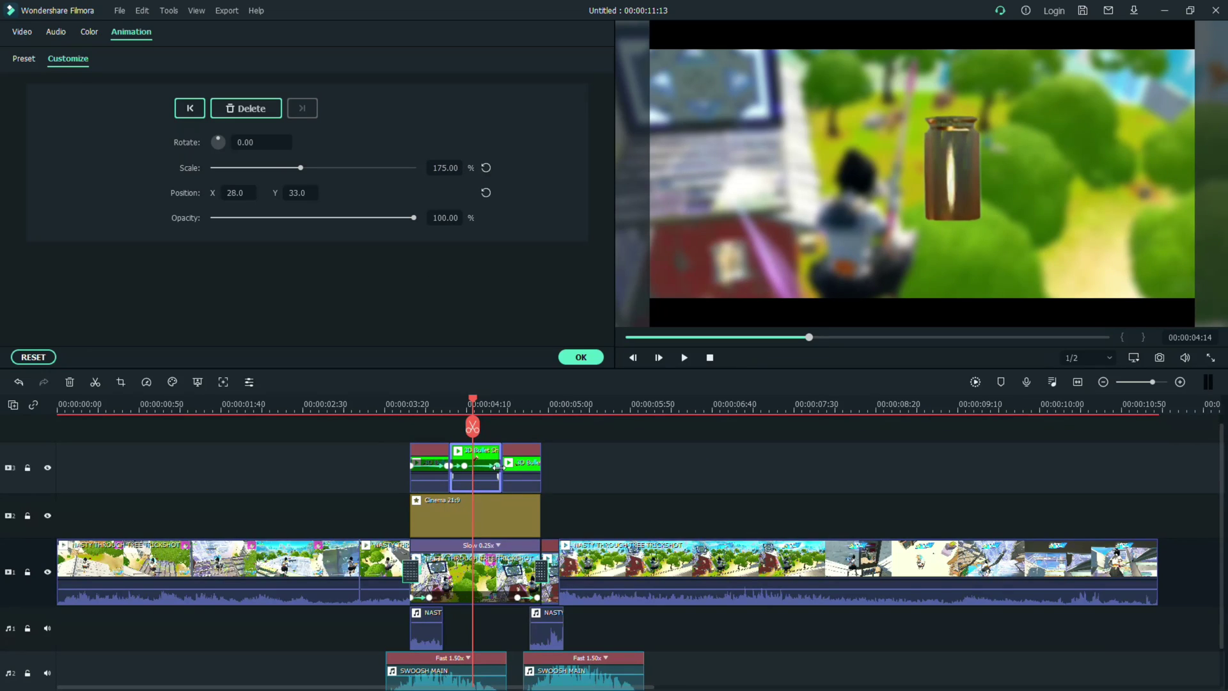
{"action": "left_click", "coordinate": [465, 407]}
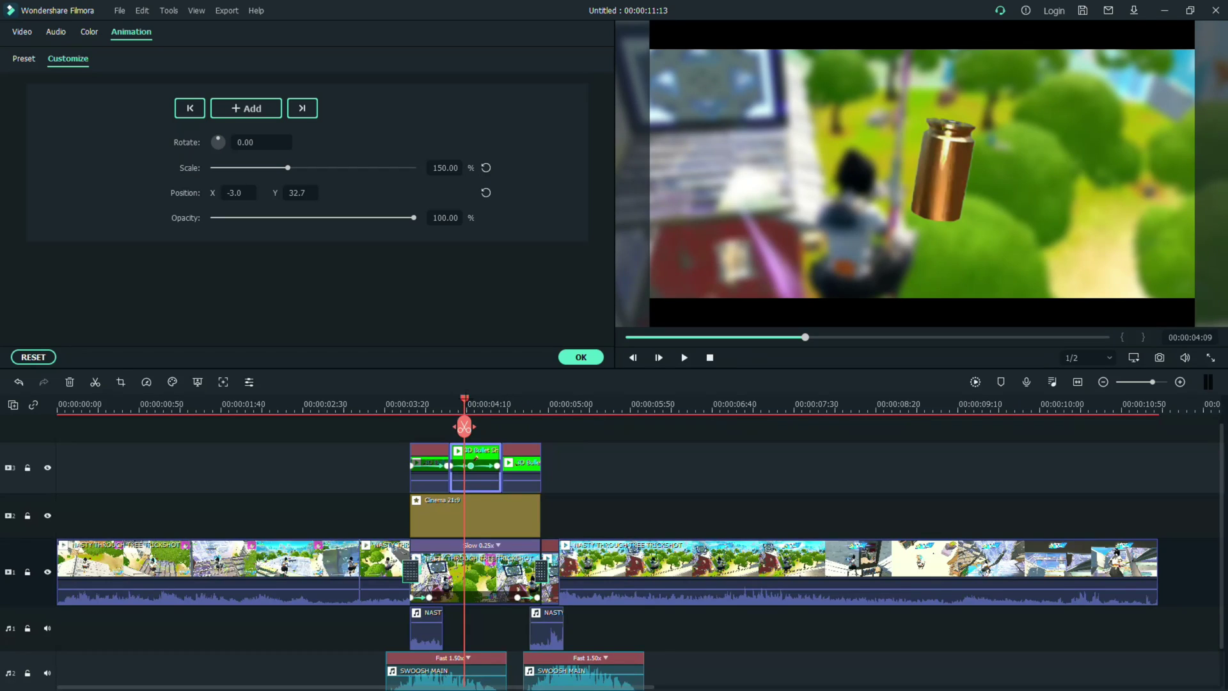
{"action": "key", "text": "space"}
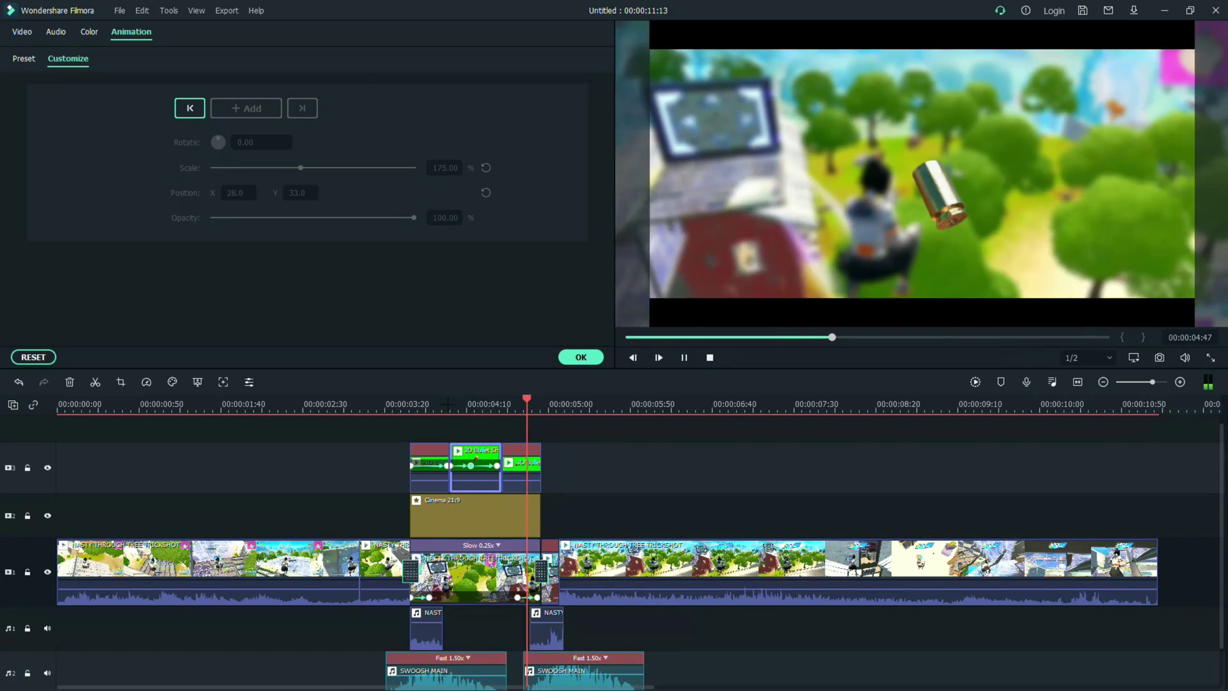
{"action": "key", "text": "space"}
Step: Add a 175% scale keyframe at the start of the last shell segment, at 00:00:04:33
{"action": "left_click_drag", "start_coordinate": [551, 402], "coordinate": [504, 404]}
{"action": "left_click", "coordinate": [515, 463]}
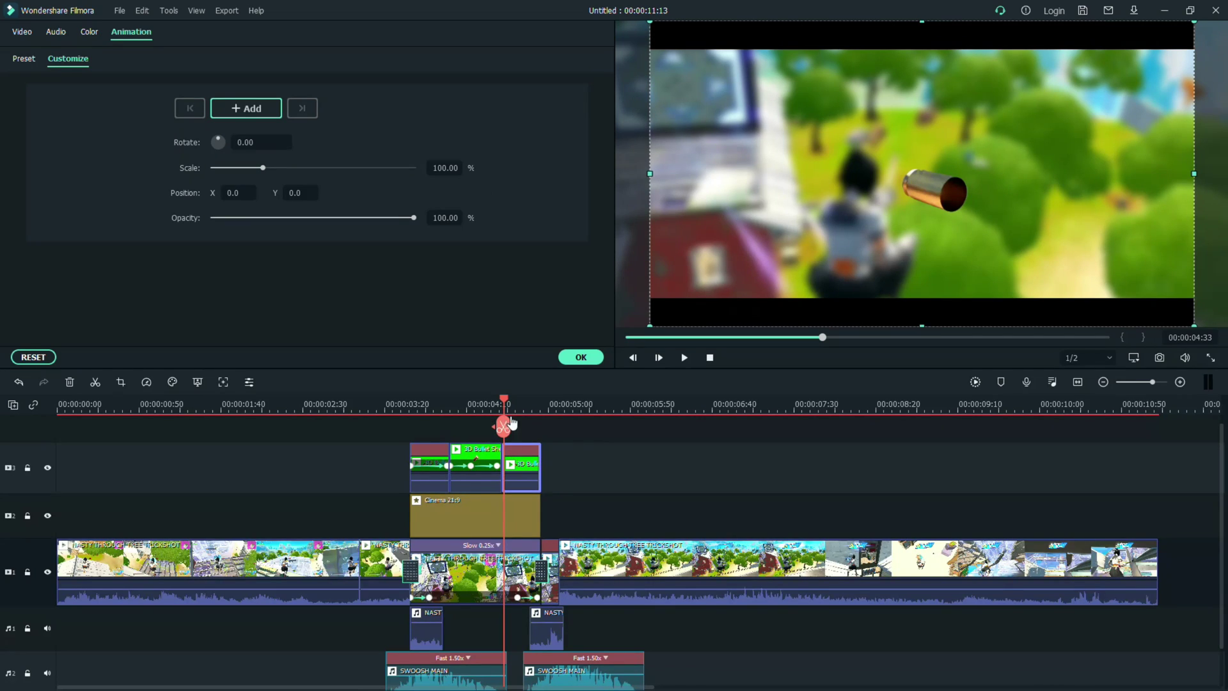
{"action": "left_click", "coordinate": [440, 167]}
{"action": "type", "text": "175"}
{"action": "key", "text": "Return"}
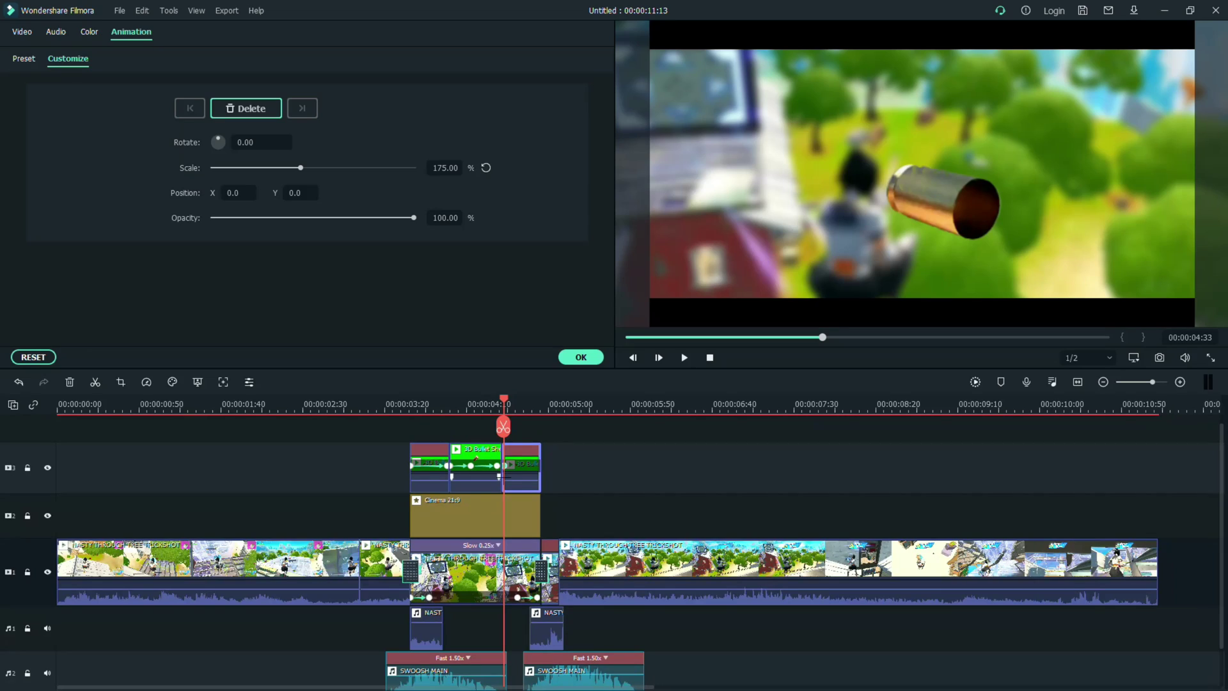
Step: Set the last shell segment's first keyframe to position X 28, Y 33, and add a 0% scale keyframe at 00:00:04:54
{"action": "left_click", "coordinate": [497, 466]}
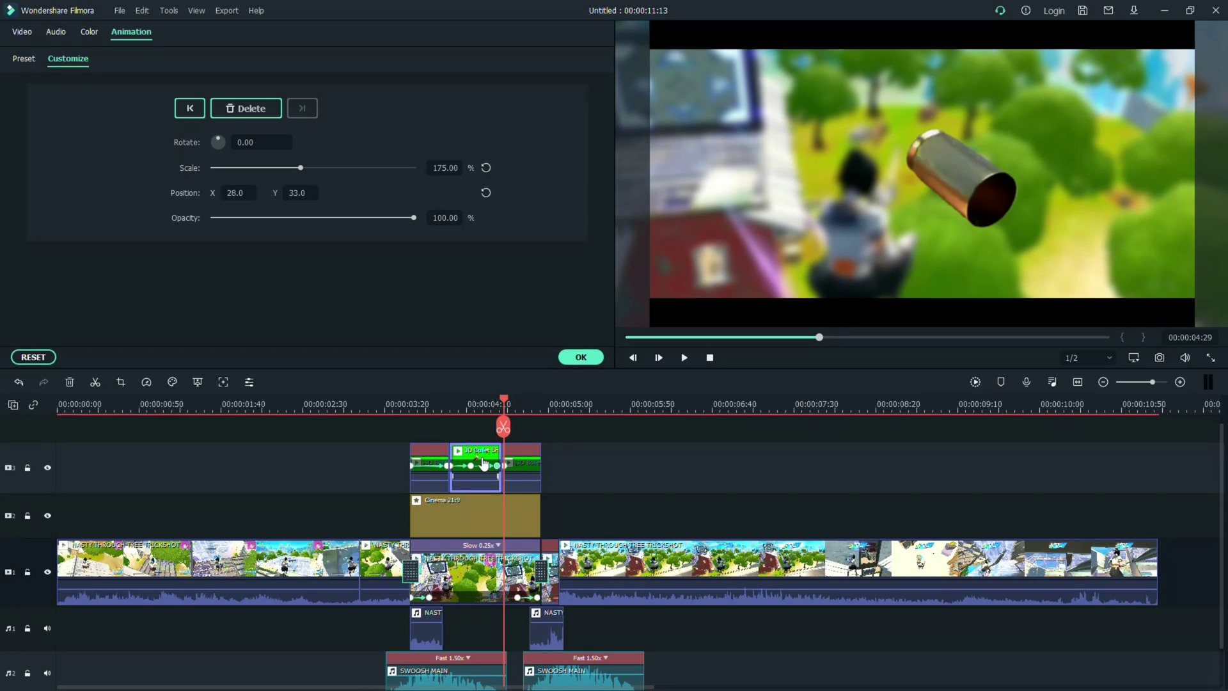
{"action": "left_click", "coordinate": [508, 479]}
{"action": "left_click", "coordinate": [237, 193]}
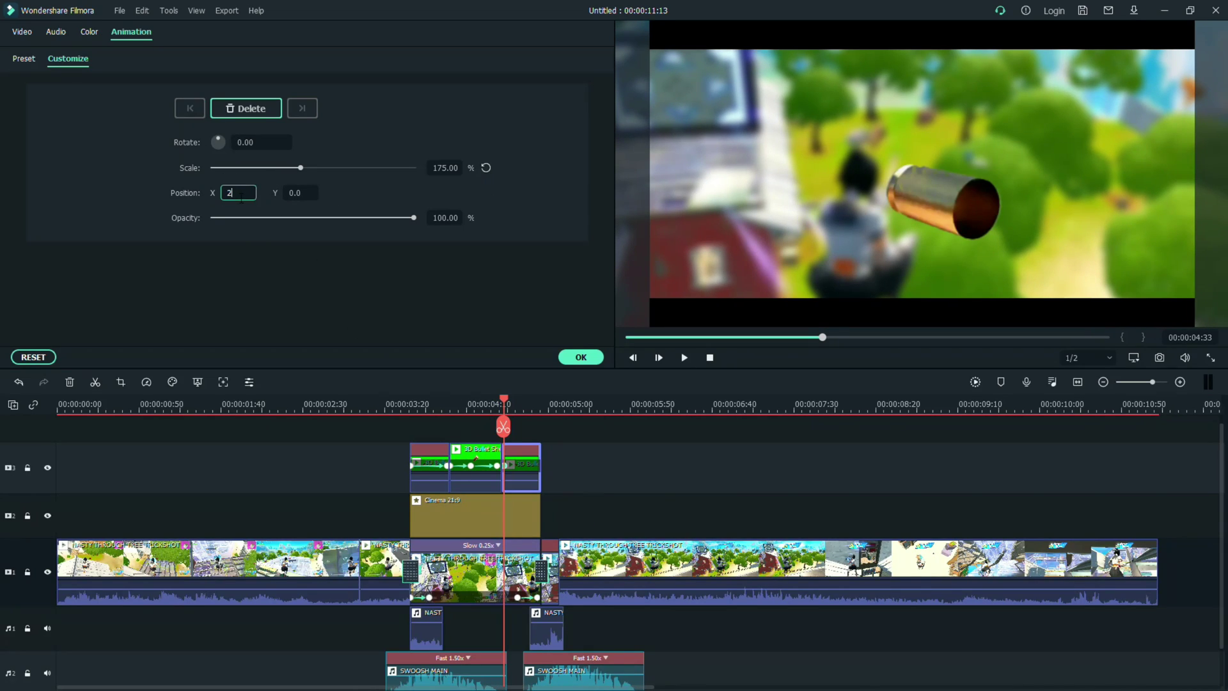
{"action": "type", "text": "28"}
{"action": "key", "text": "Tab"}
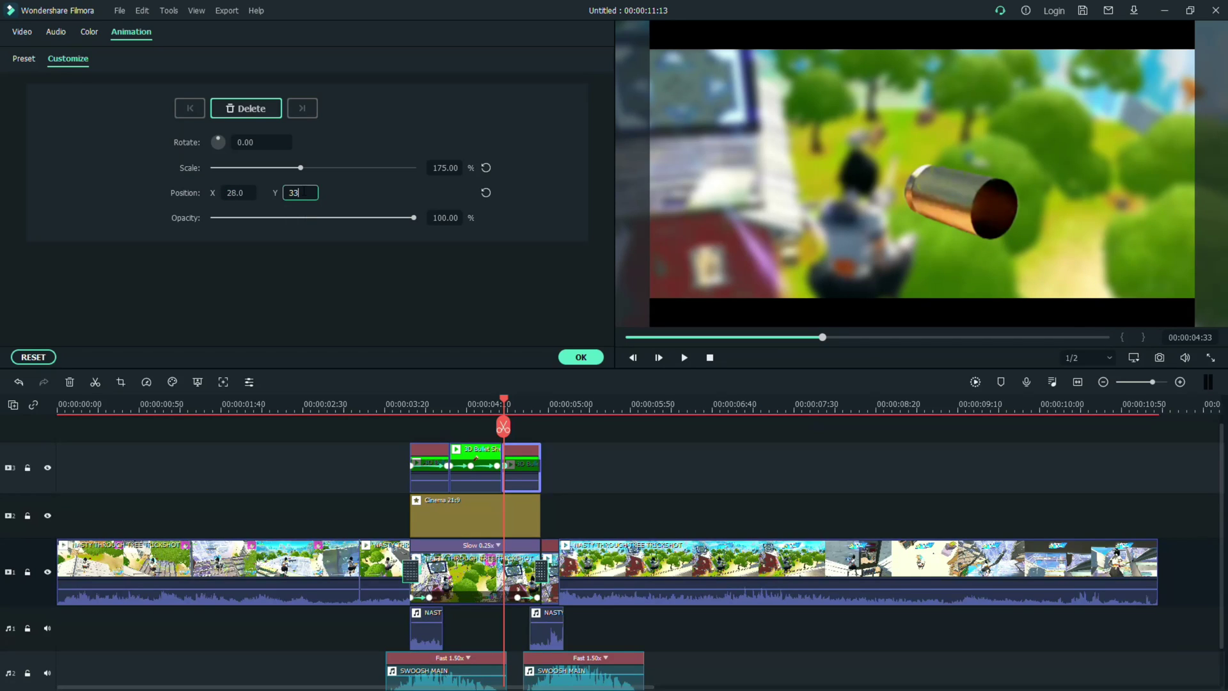
{"action": "key", "text": "Return"}
{"action": "left_click_drag", "start_coordinate": [503, 395], "coordinate": [538, 398]}
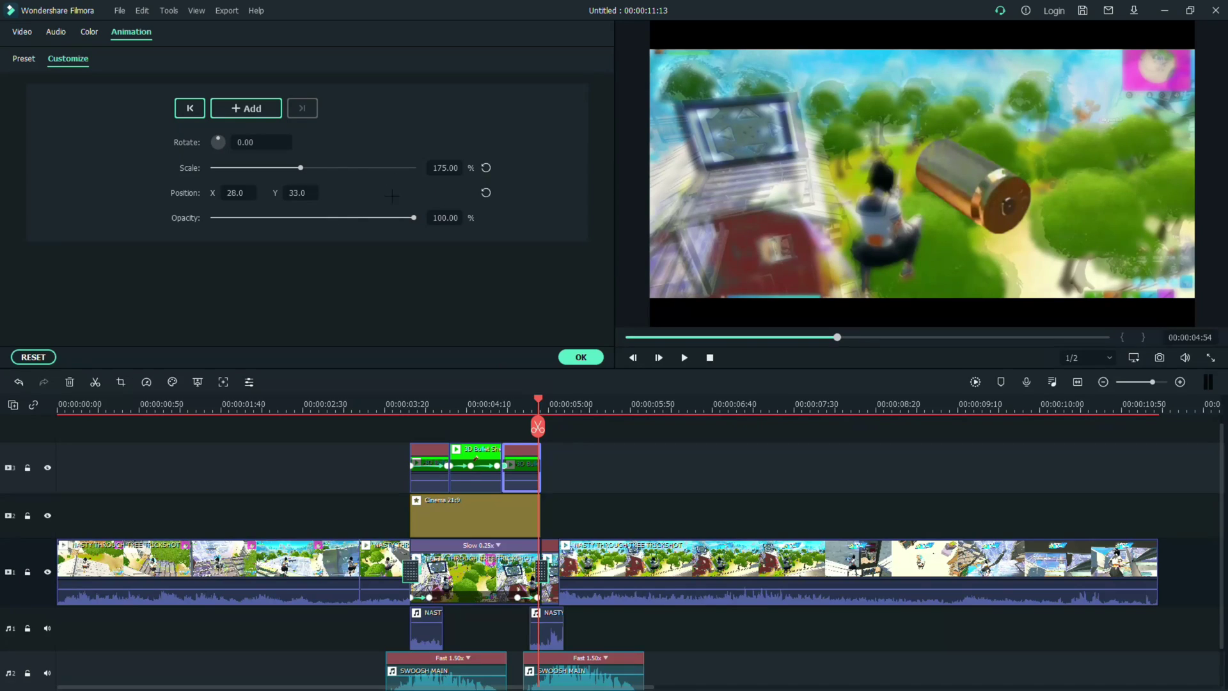
{"action": "left_click_drag", "start_coordinate": [300, 168], "coordinate": [46, 168]}
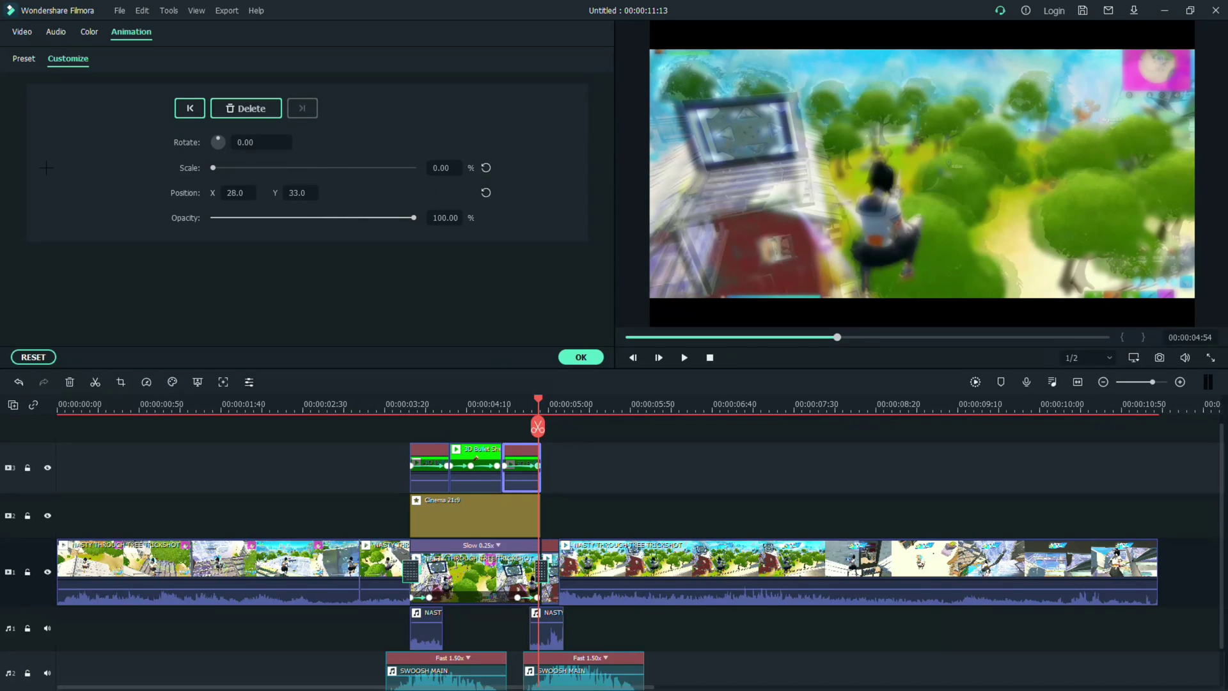
{"action": "left_click", "coordinate": [947, 181]}
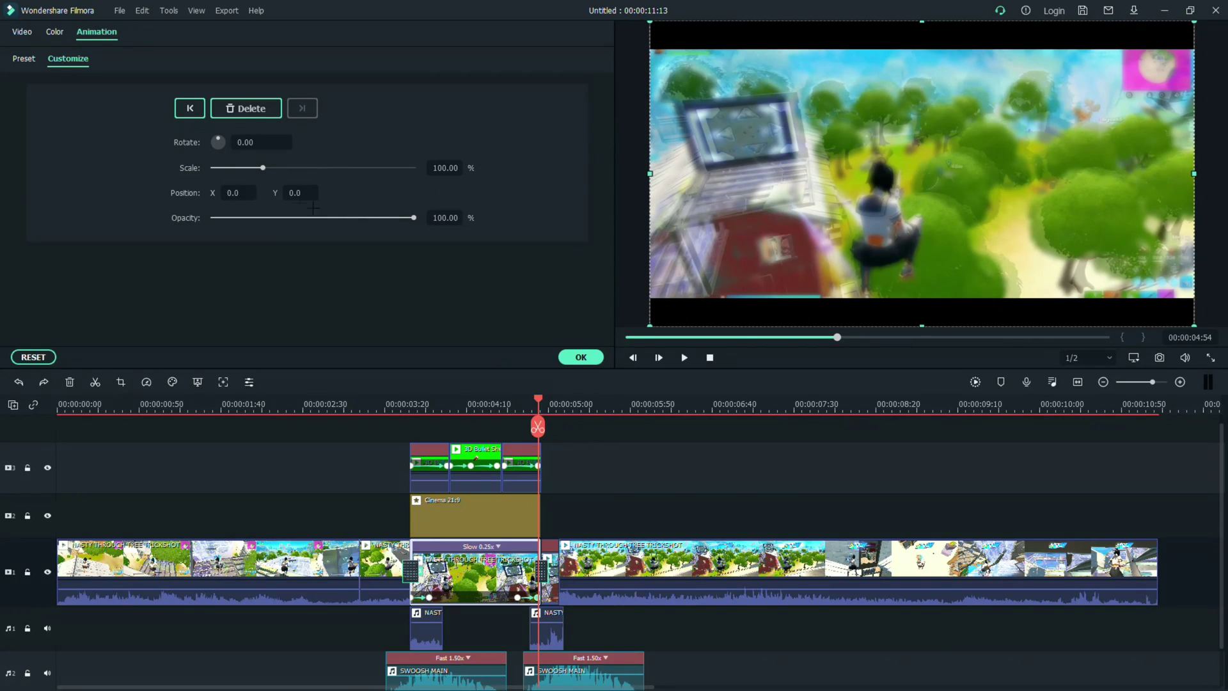
{"action": "left_click_drag", "start_coordinate": [263, 169], "coordinate": [357, 173]}
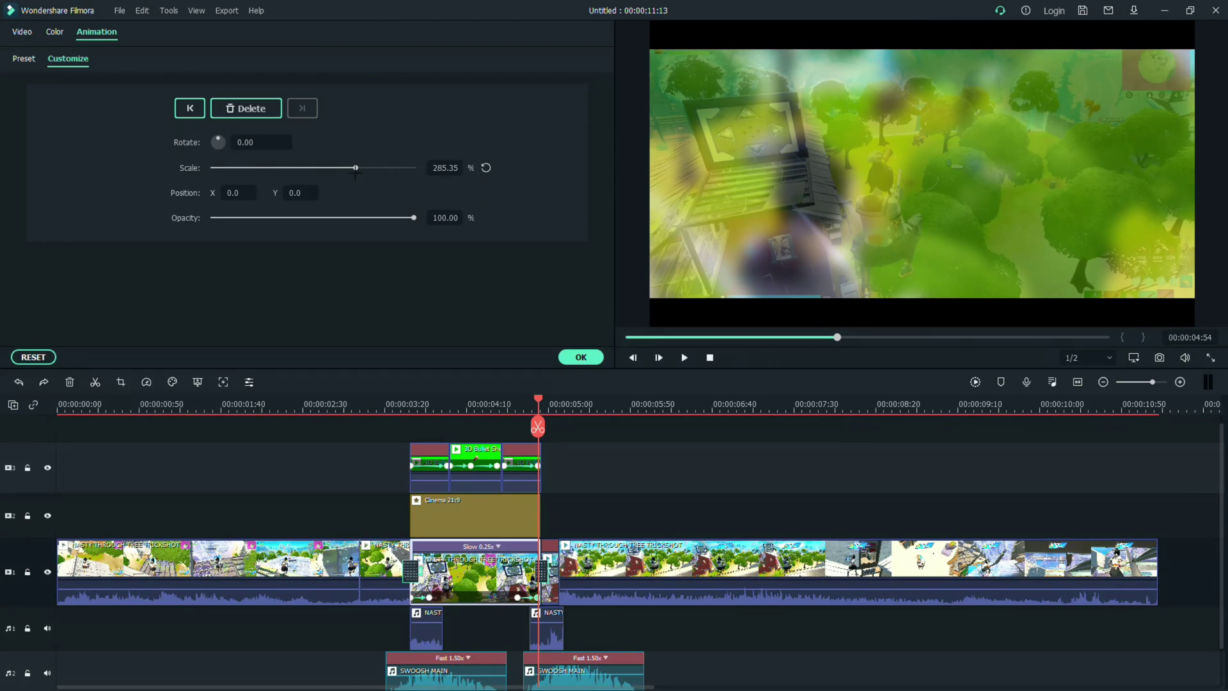
{"action": "key", "text": "ctrl+z"}
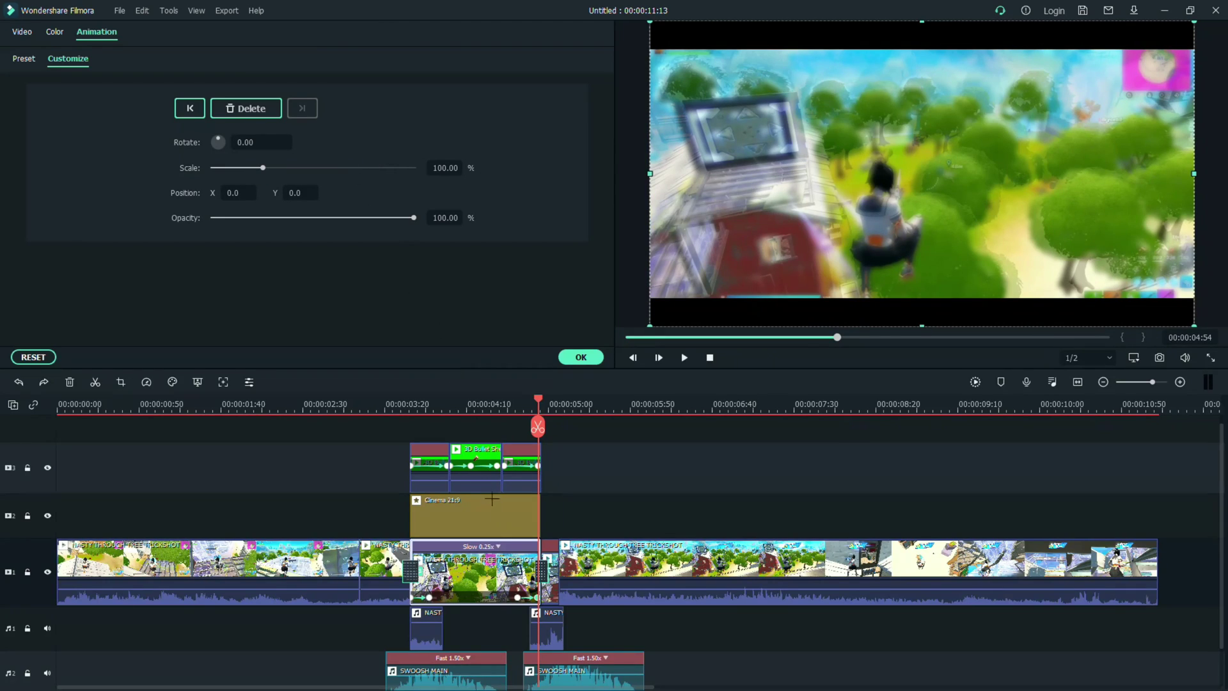
Step: Move the shell in the last segment's 0% scale keyframe onto the character's head and apply the animation settings
{"action": "left_click", "coordinate": [527, 470]}
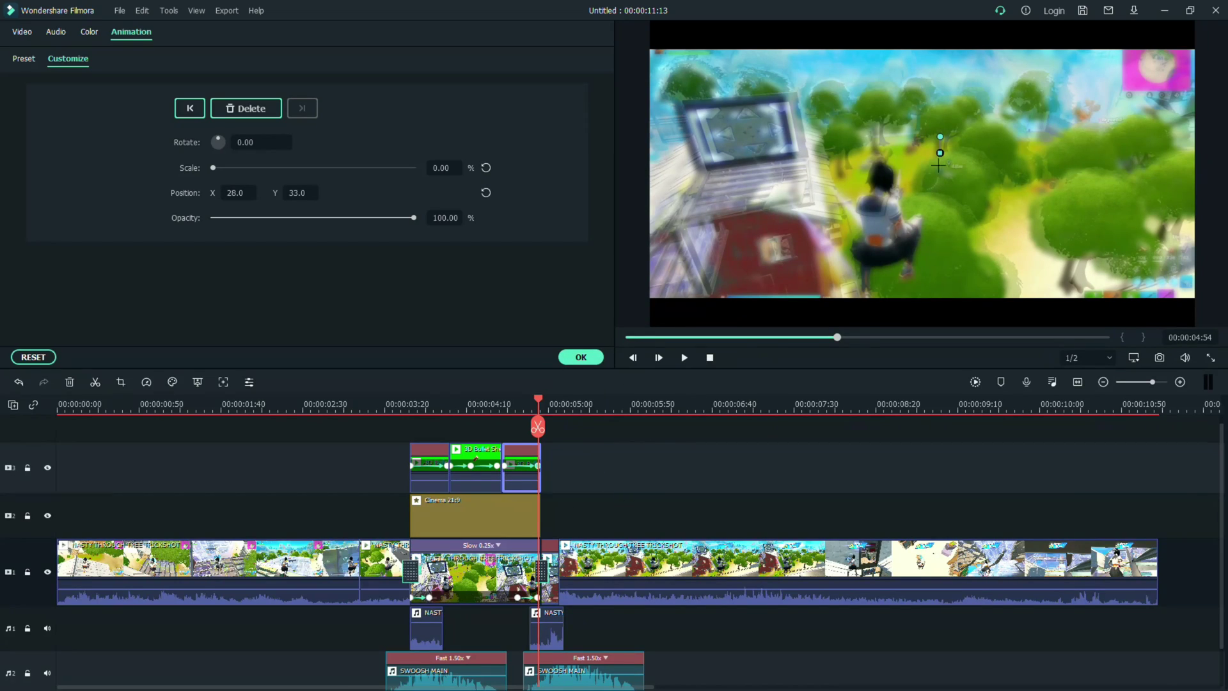
{"action": "left_click_drag", "start_coordinate": [214, 167], "coordinate": [251, 167]}
{"action": "left_click_drag", "start_coordinate": [968, 201], "coordinate": [922, 231]}
{"action": "left_click", "coordinate": [580, 357]}
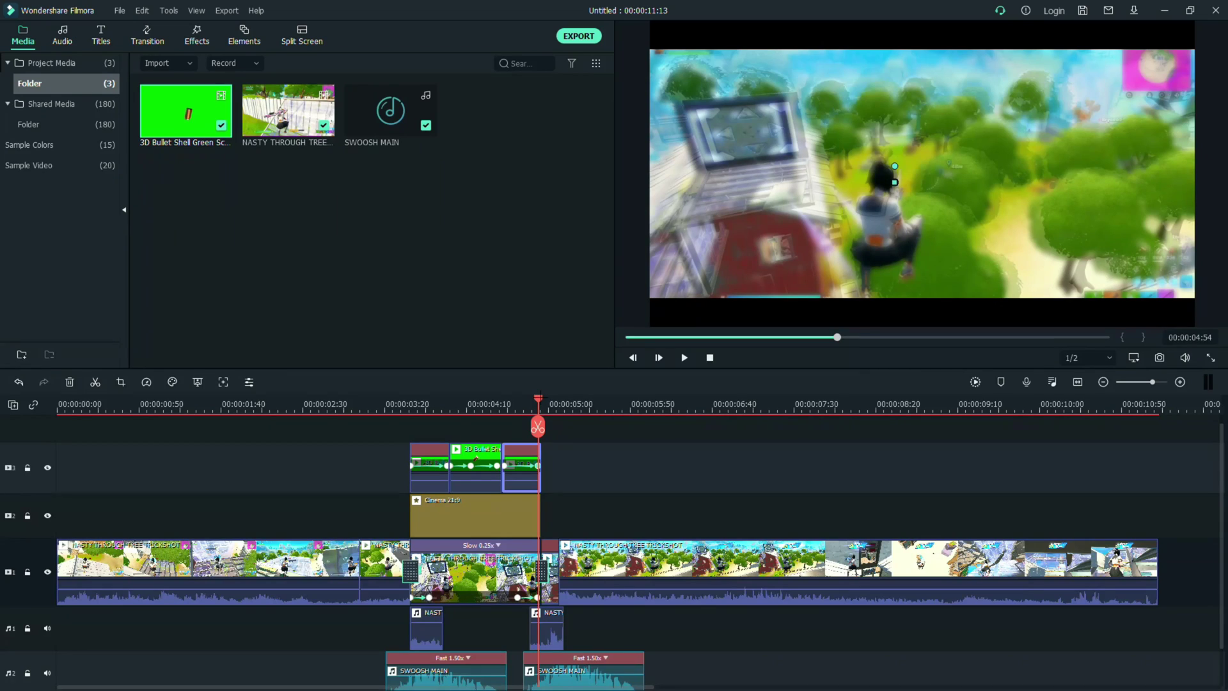
Step: Play the shell sequence from about 00:00:03:30 and shift the last shell keyframe slightly earlier
{"action": "left_click_drag", "start_coordinate": [538, 427], "coordinate": [400, 426]}
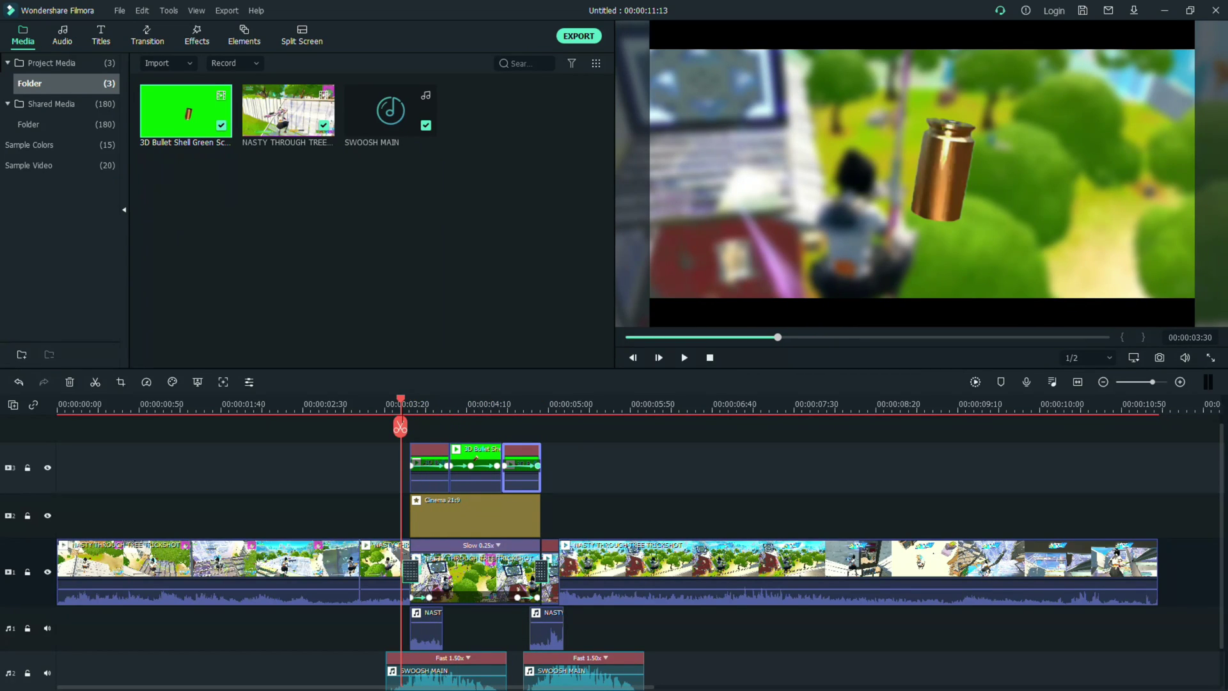
{"action": "key", "text": "space"}
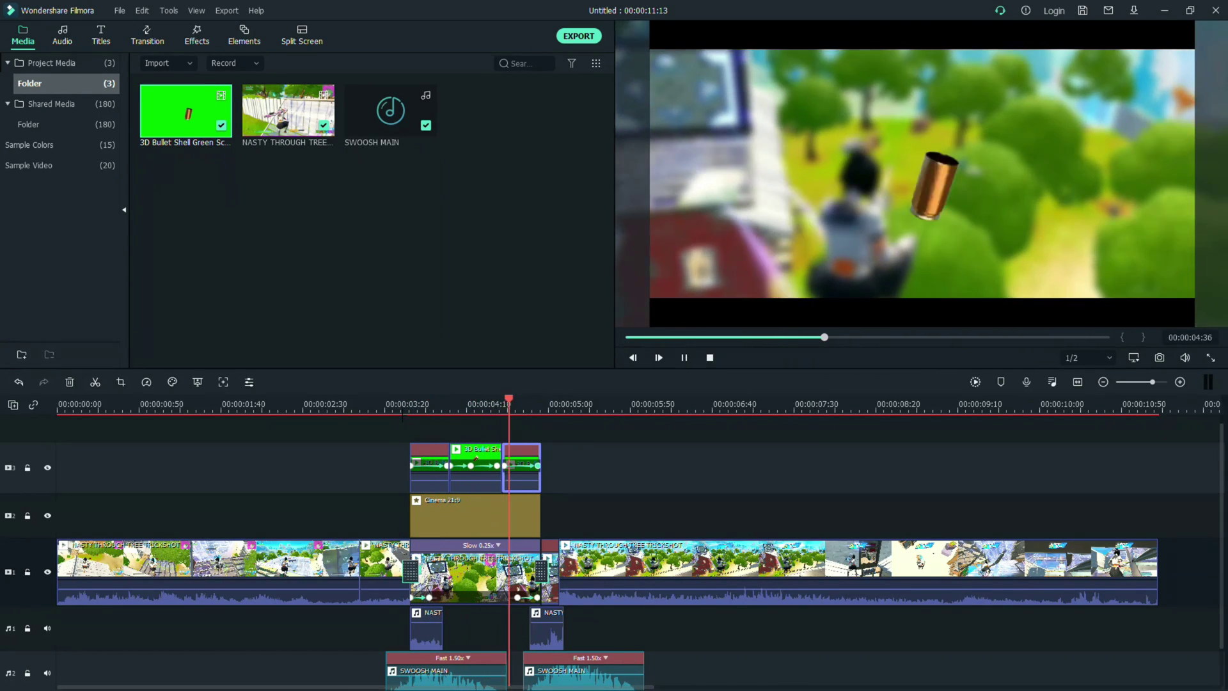
{"action": "key", "text": "space"}
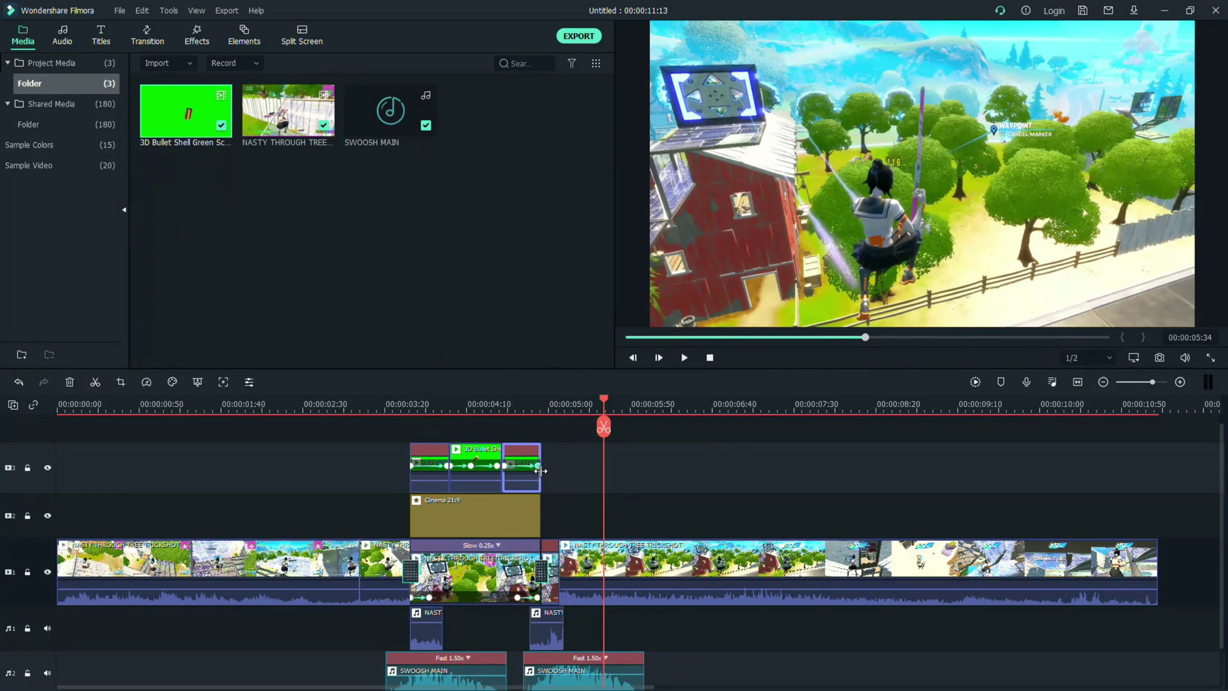
{"action": "left_click", "coordinate": [537, 403]}
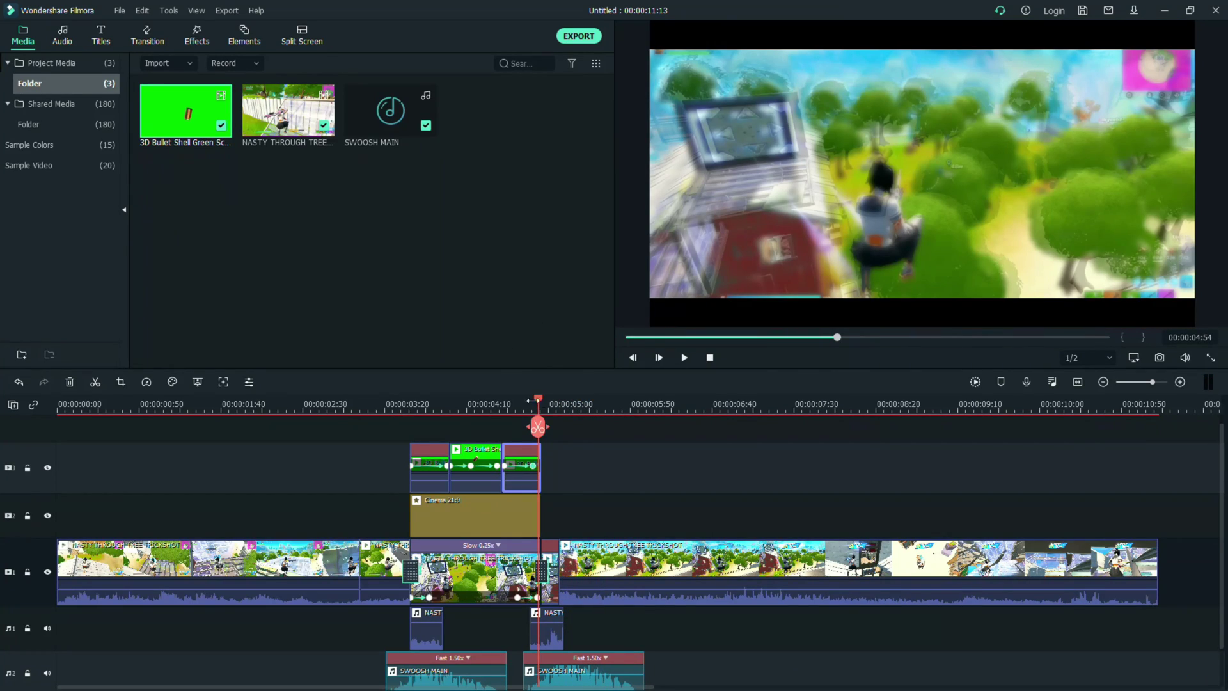
{"action": "mouse_move", "coordinate": [538, 403]}
{"action": "left_mouse_down"}
{"action": "mouse_move", "coordinate": [527, 407]}
{"action": "mouse_move", "coordinate": [544, 408]}
{"action": "left_mouse_up"}
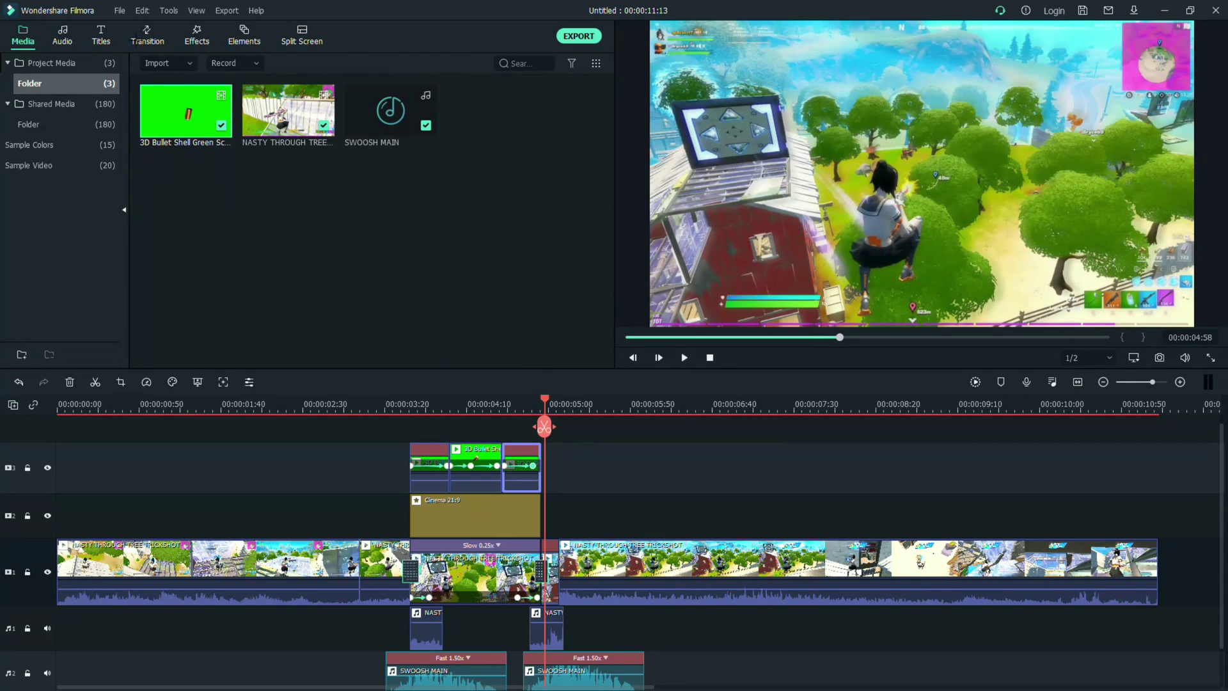
Step: Find the Gun Clock sound effect in the audio library and place it on a new audio track, aligned with the first swoosh's start
{"action": "left_click", "coordinate": [196, 35]}
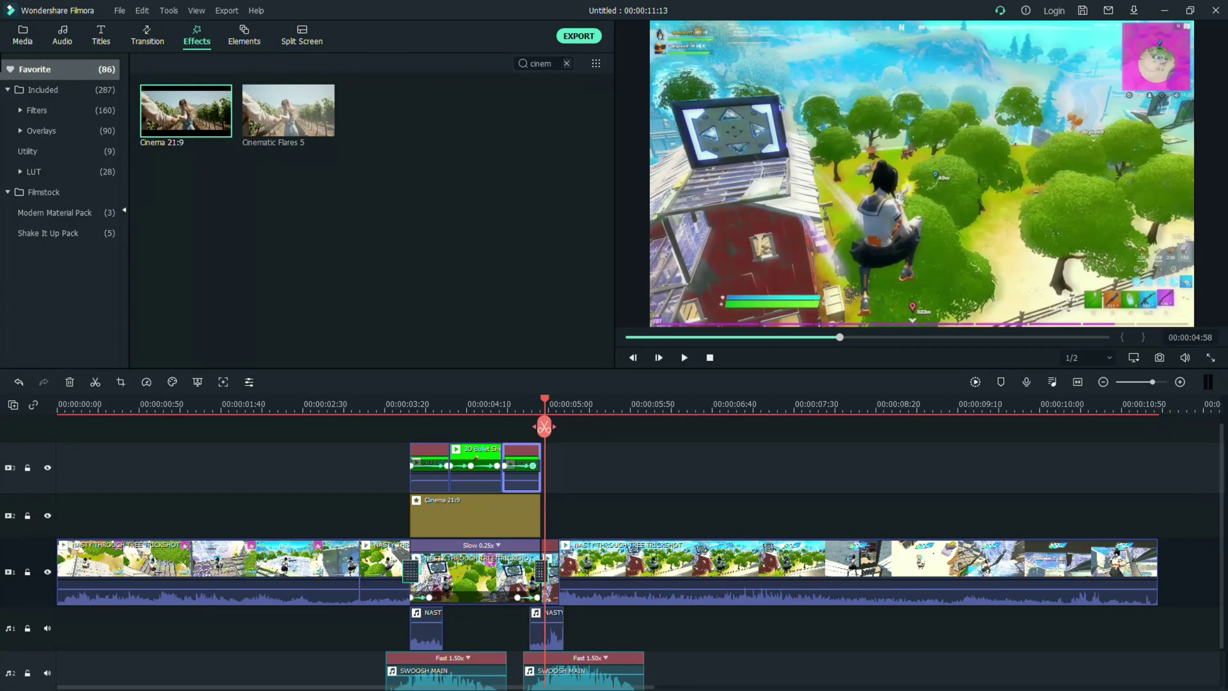
{"action": "left_click", "coordinate": [64, 35]}
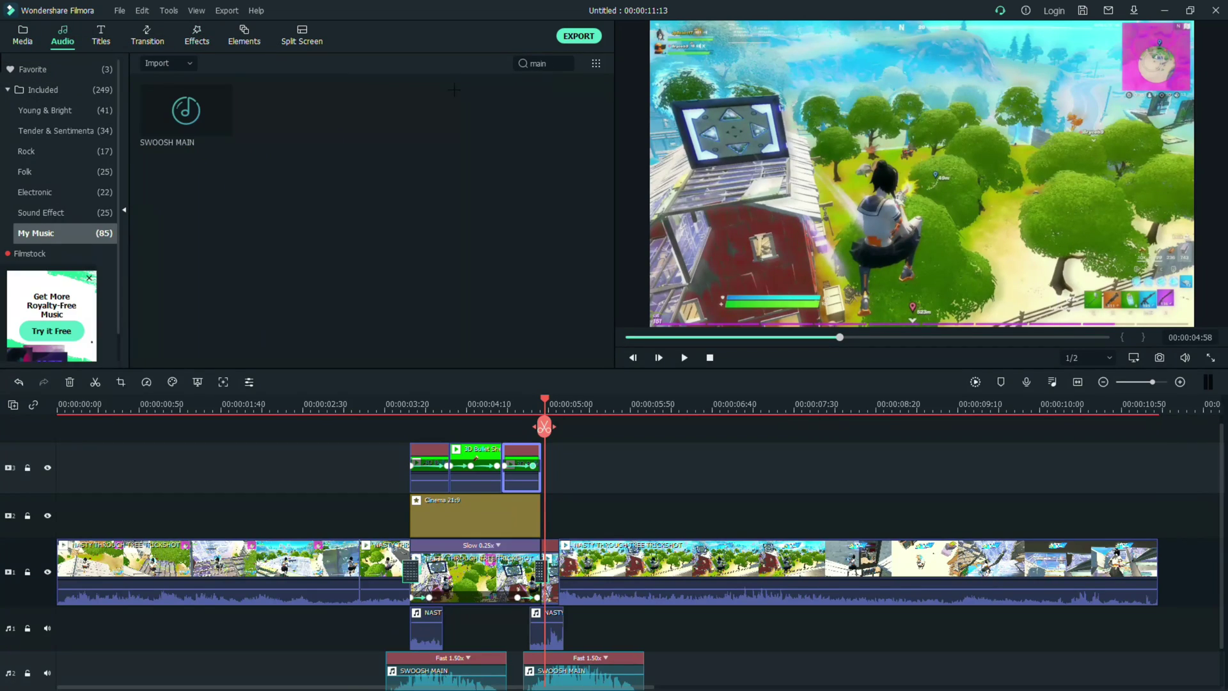
{"action": "left_click", "coordinate": [566, 64]}
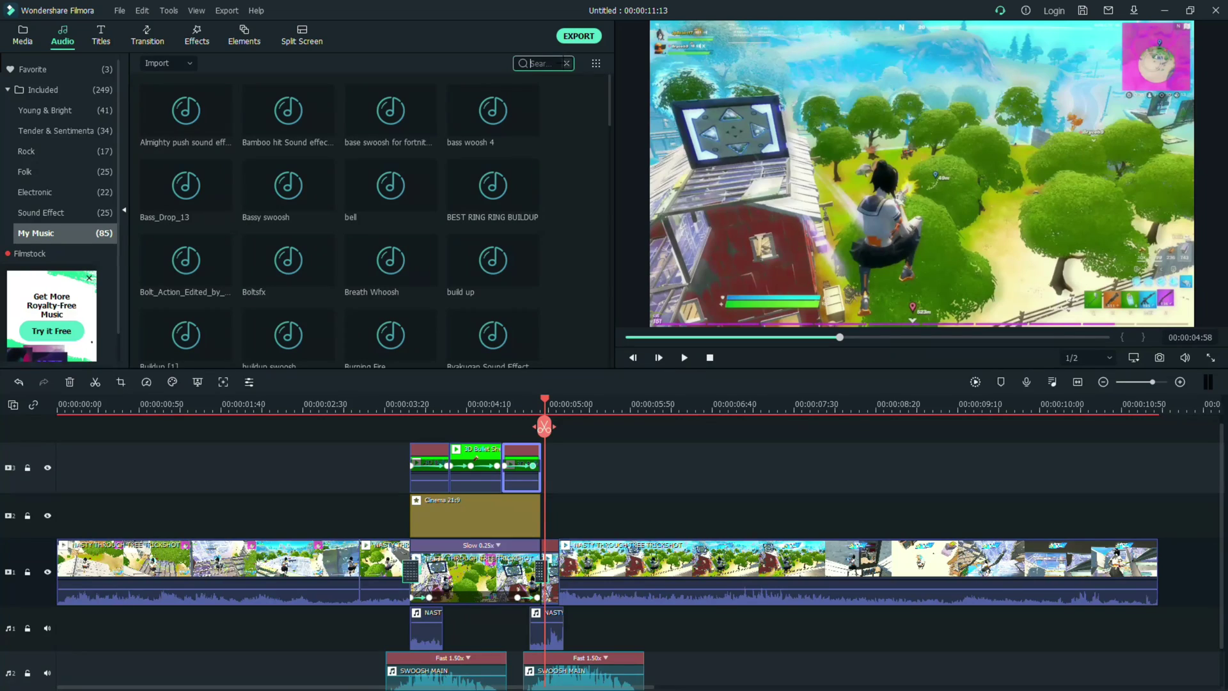
Step: Lower the Gun Clock sound's pitch to -1.00 and choose a different equalizer preset for it
{"action": "double_click", "coordinate": [498, 623]}
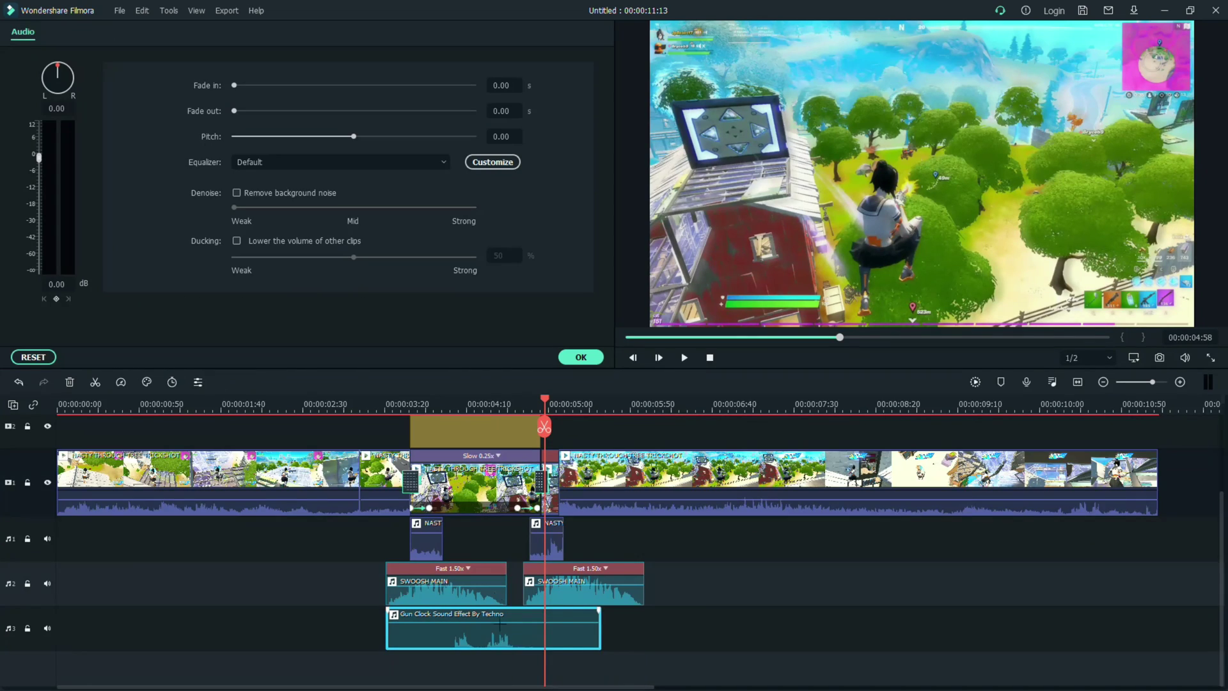
{"action": "left_click_drag", "start_coordinate": [353, 136], "coordinate": [339, 136]}
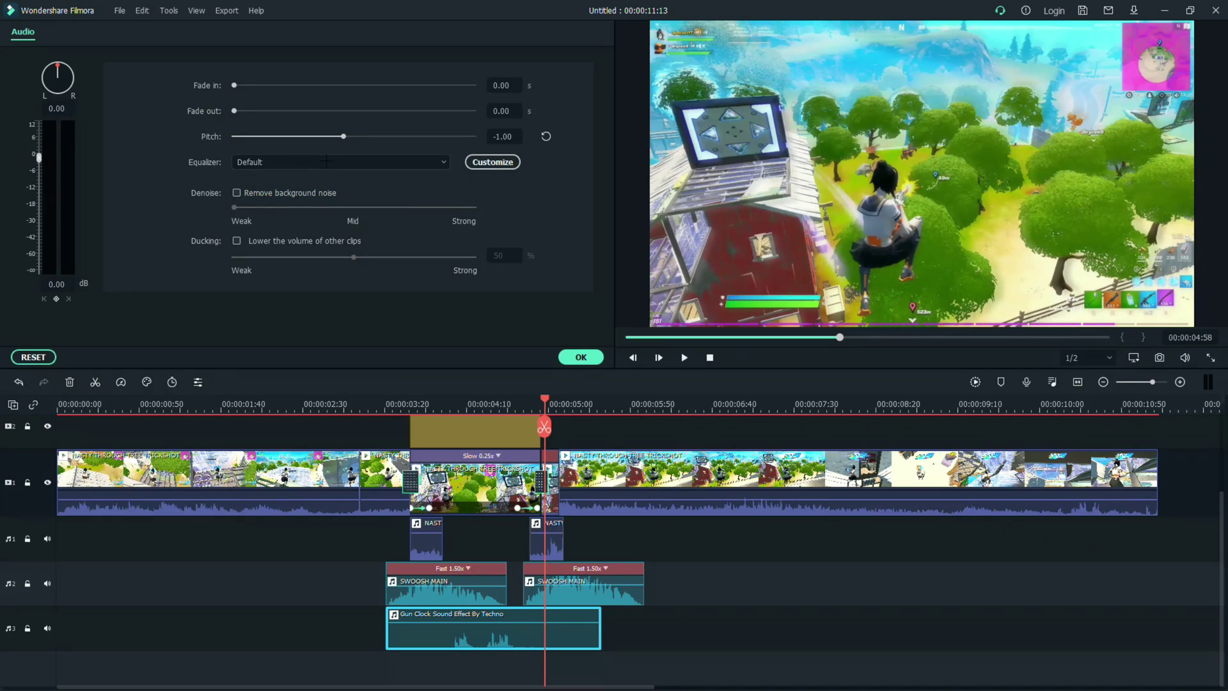
{"action": "left_click", "coordinate": [281, 162]}
{"action": "left_click", "coordinate": [279, 250]}
Step: Play the shell sequence with the gun sound and shift the Gun Clock clip slightly later
{"action": "left_click_drag", "start_coordinate": [545, 400], "coordinate": [370, 402]}
{"action": "left_click", "coordinate": [580, 357]}
{"action": "key", "text": "space"}
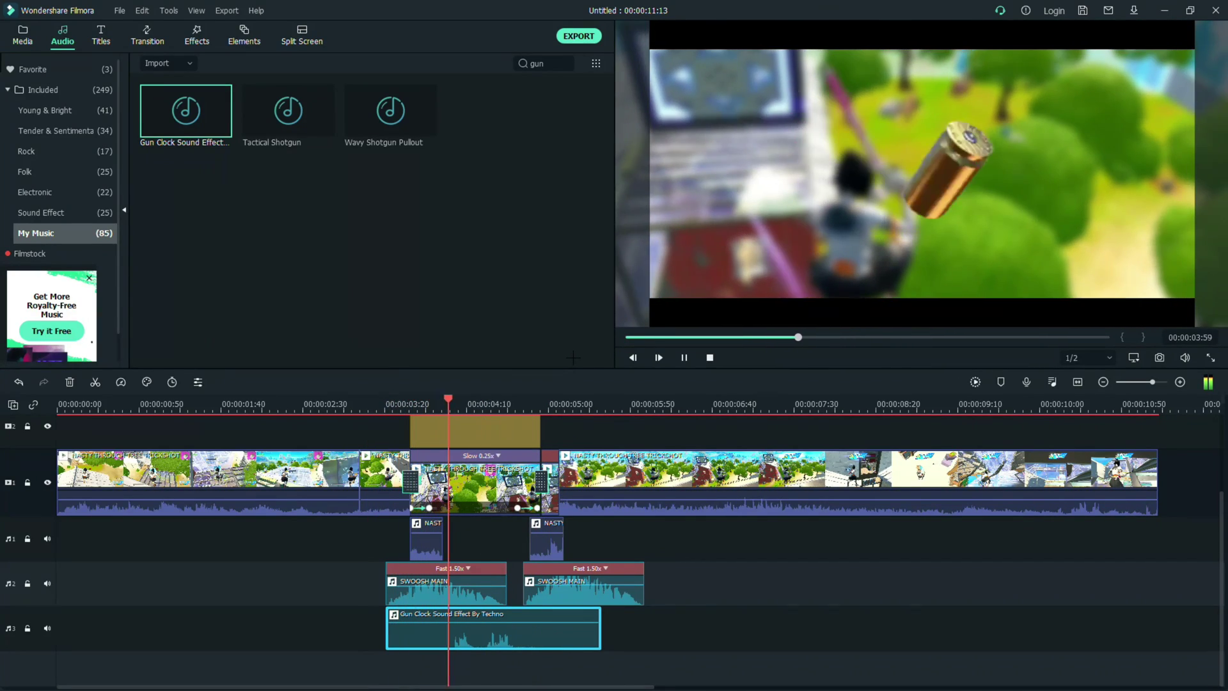
{"action": "key", "text": "space"}
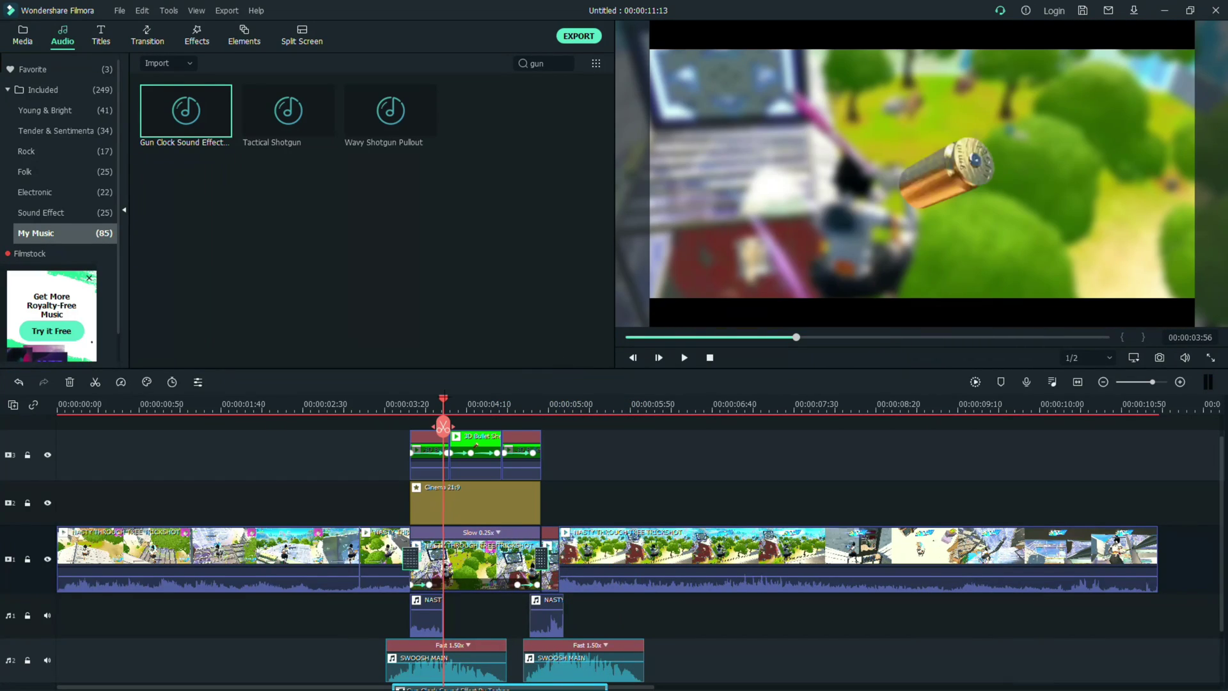
{"action": "left_click", "coordinate": [567, 63]}
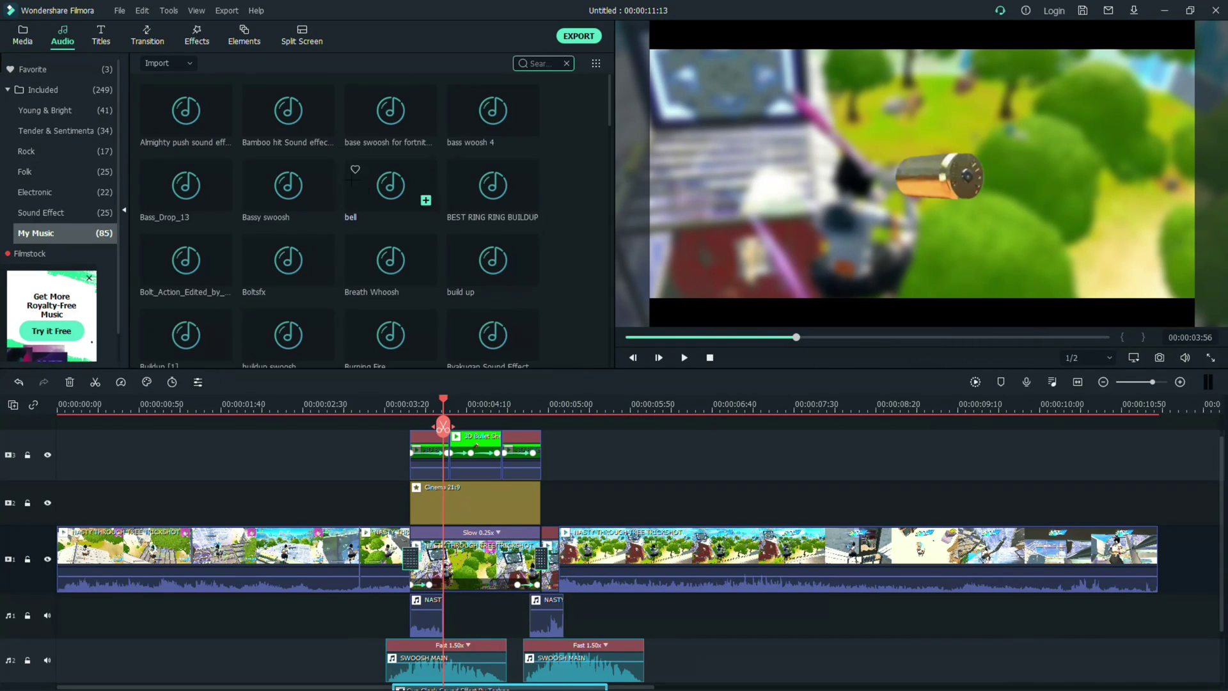
{"action": "left_click", "coordinate": [192, 33]}
{"action": "left_click", "coordinate": [147, 35]}
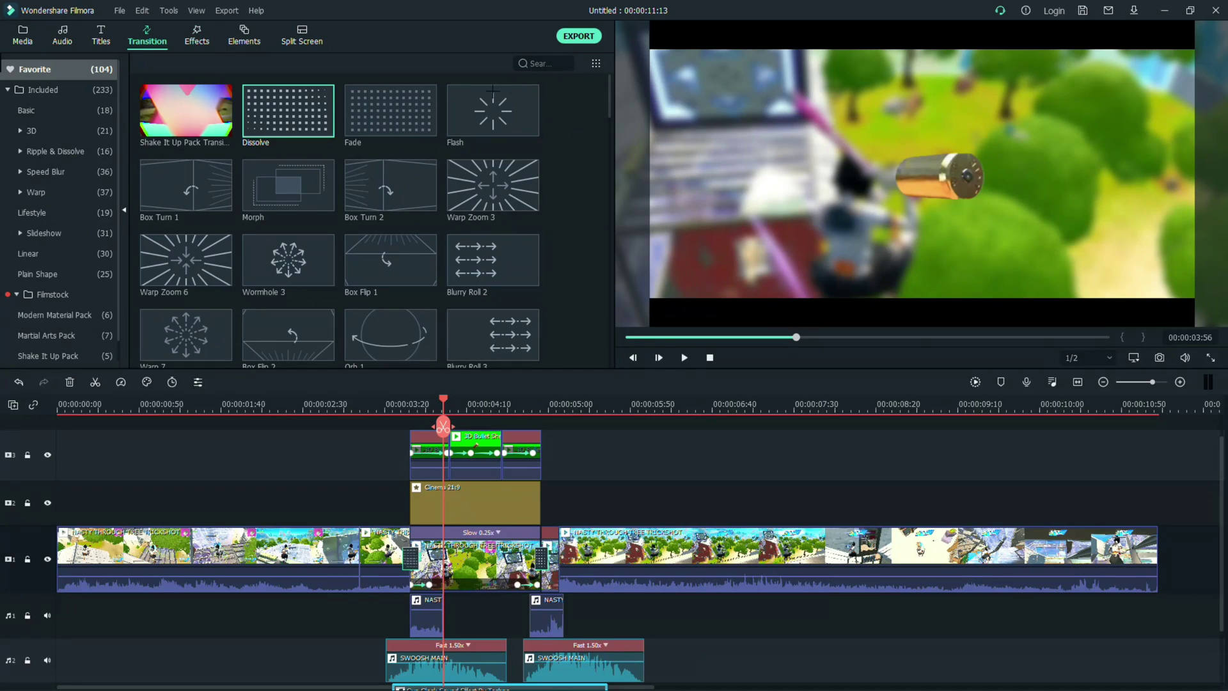
Step: Search the effects for "mil", apply the Mild filter to all three bullet shell segments, and play the result
{"action": "left_click", "coordinate": [197, 36]}
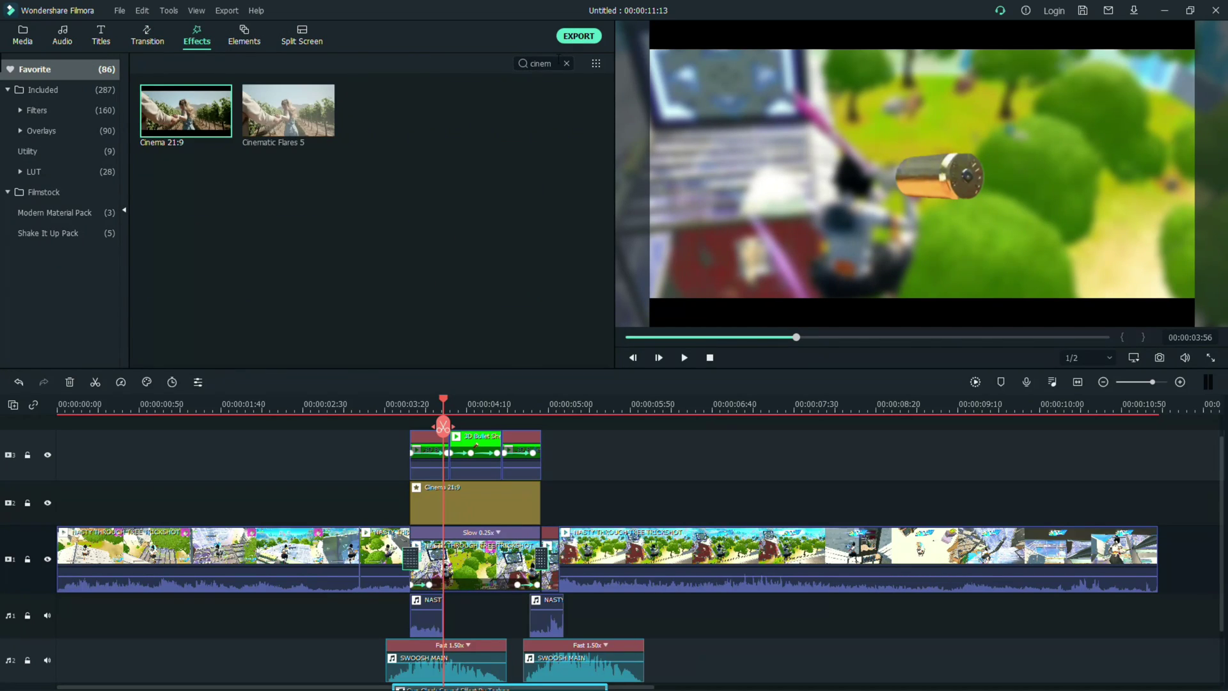
{"action": "left_click", "coordinate": [567, 64]}
{"action": "type", "text": "mil"}
{"action": "left_click_drag", "start_coordinate": [195, 112], "coordinate": [442, 440]}
{"action": "mouse_move", "coordinate": [189, 138]}
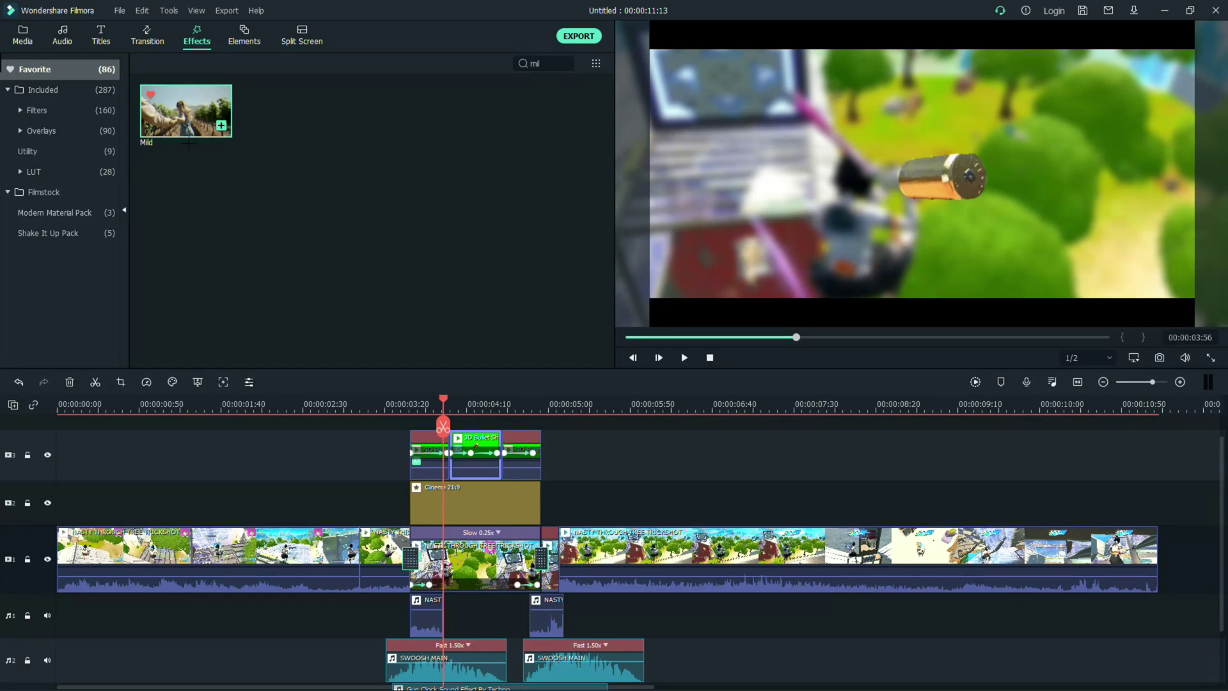
{"action": "left_click_drag", "start_coordinate": [190, 107], "coordinate": [517, 447]}
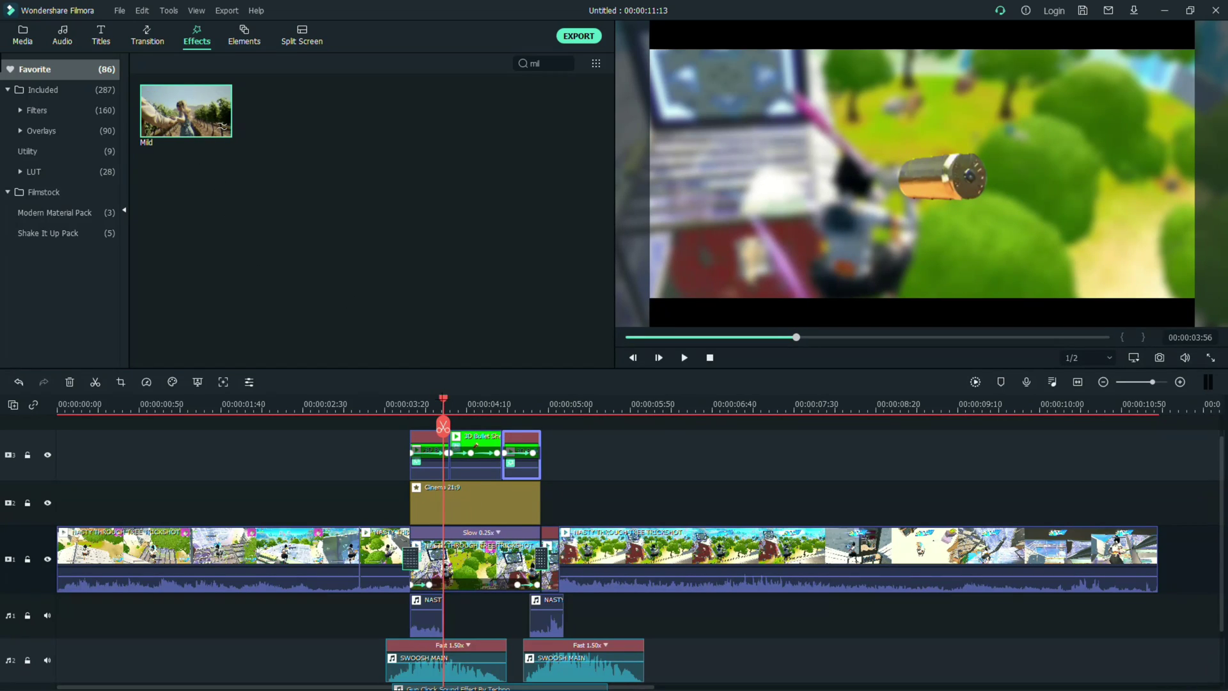
{"action": "key", "text": "space"}
{"action": "key", "text": "space"}
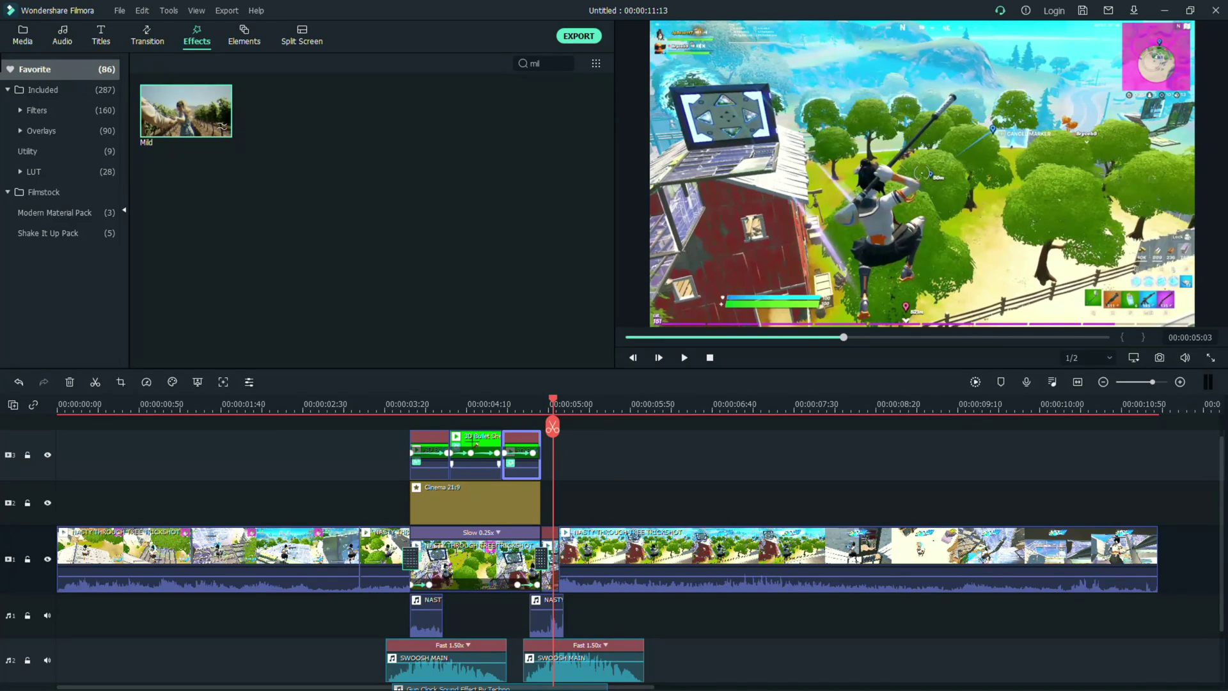
Step: Add a 100% scale keyframe at 00:00:04:57 to the short gameplay segment right after the slow-motion clip
{"action": "mouse_move", "coordinate": [553, 400]}
{"action": "left_mouse_down"}
{"action": "mouse_move", "coordinate": [416, 401]}
{"action": "mouse_move", "coordinate": [621, 400]}
{"action": "mouse_move", "coordinate": [548, 402]}
{"action": "left_mouse_up"}
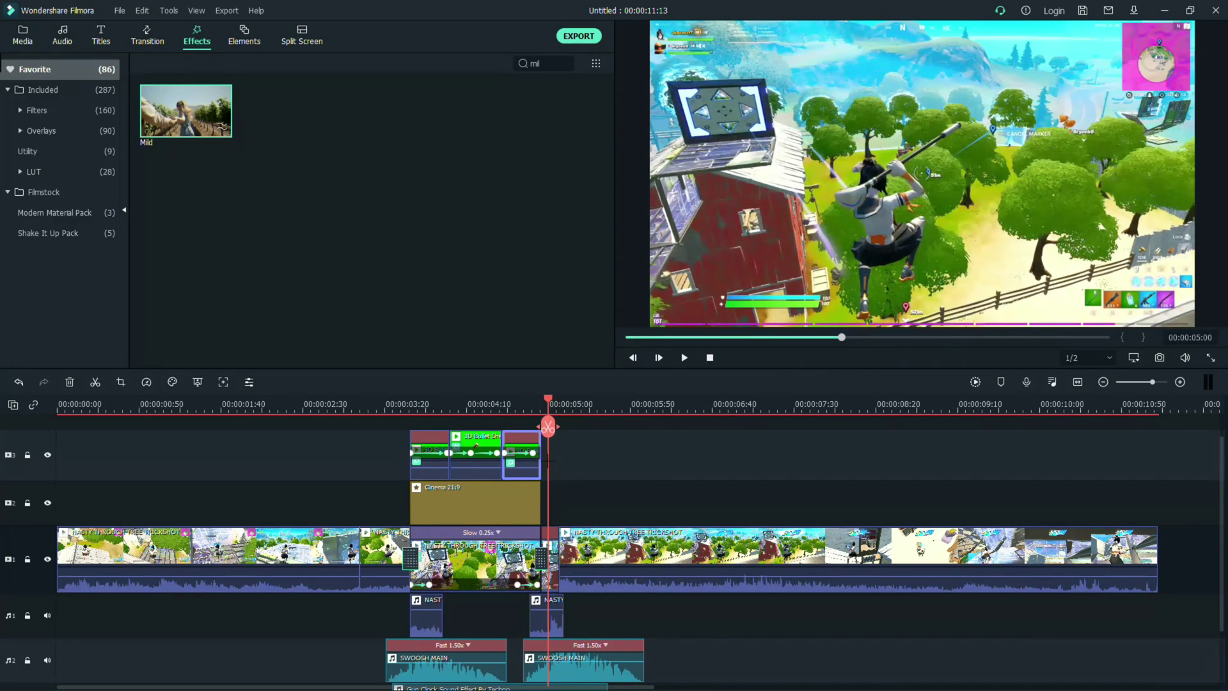
{"action": "key", "text": "Left"}
{"action": "key", "text": "Left"}
{"action": "key", "text": "Left"}
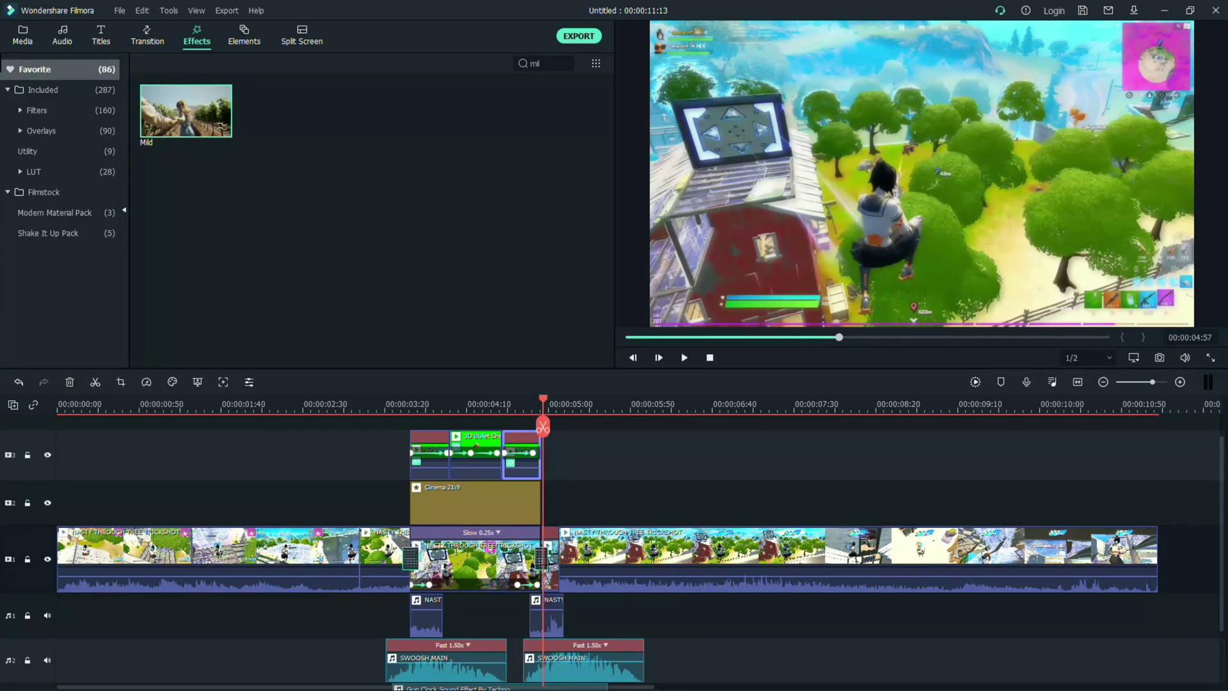
{"action": "double_click", "coordinate": [549, 557]}
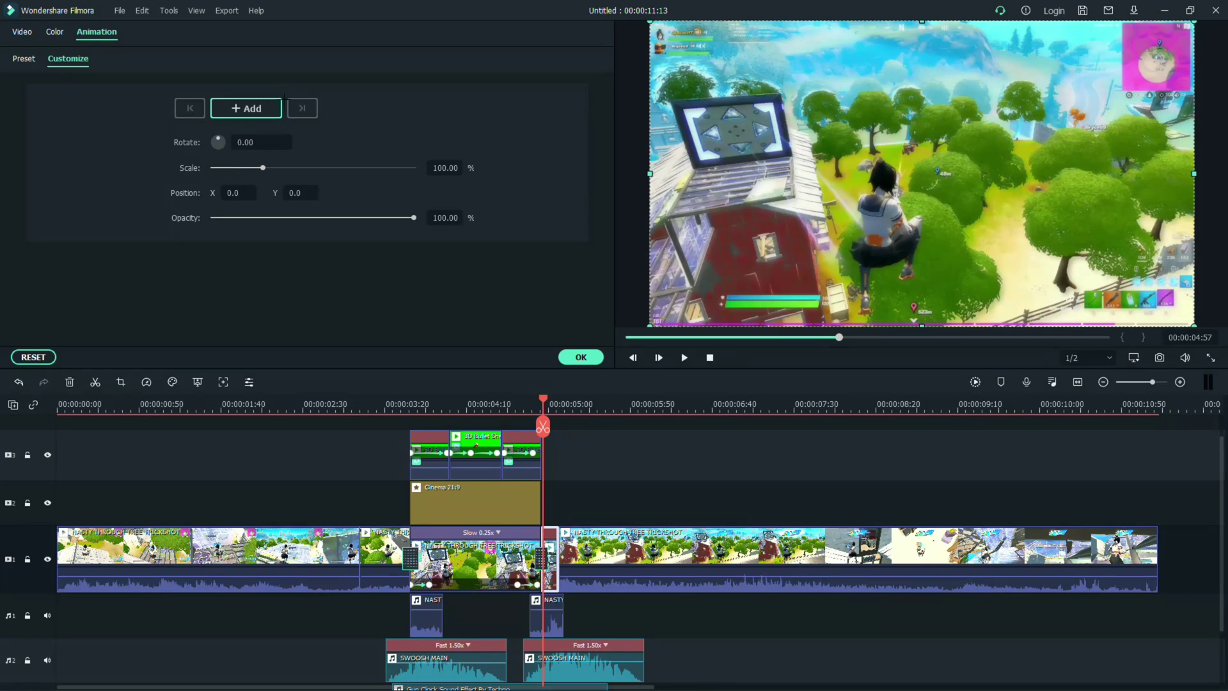
{"action": "left_click", "coordinate": [267, 109]}
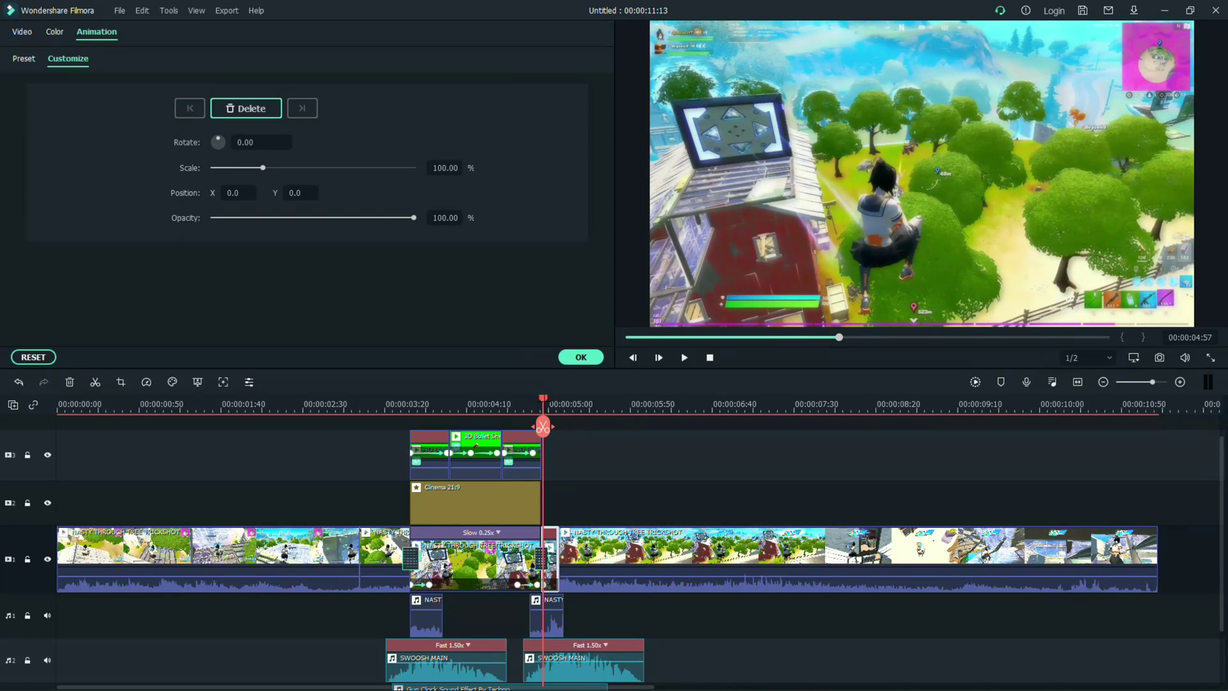
Step: Add a 125% scale keyframe near the end of the short gameplay segment, at 00:00:05:05
{"action": "left_click_drag", "start_coordinate": [543, 400], "coordinate": [556, 401]}
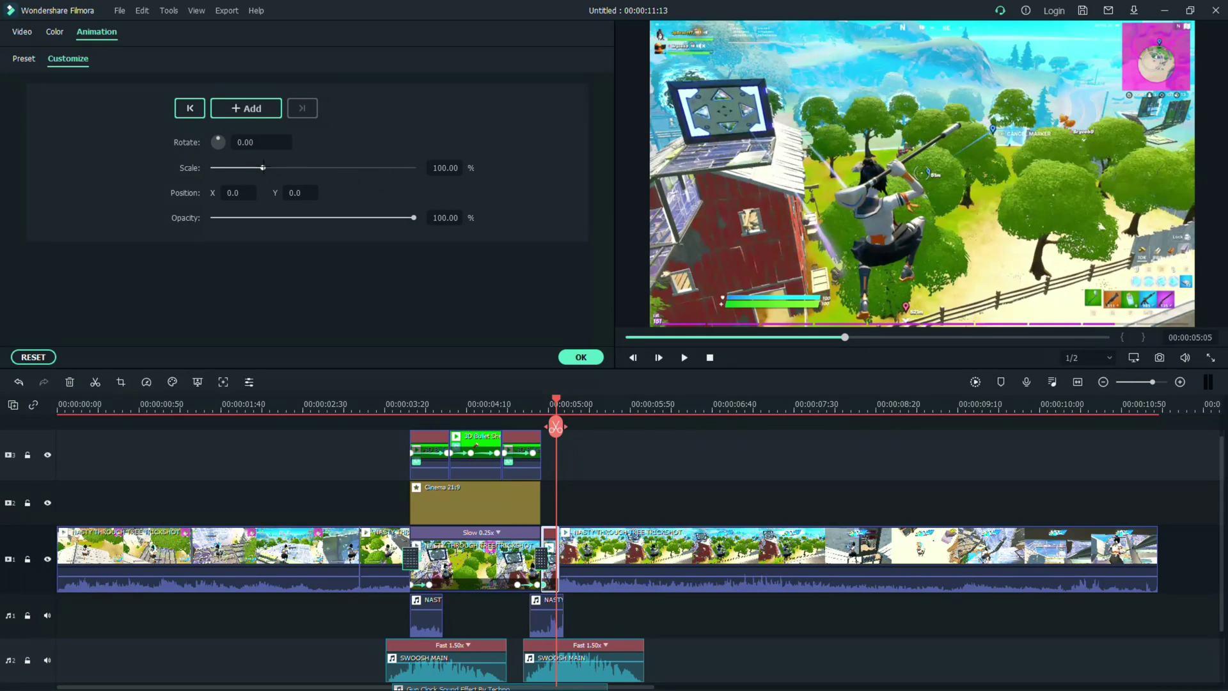
{"action": "left_click_drag", "start_coordinate": [262, 168], "coordinate": [267, 167]}
{"action": "type", "text": "125"}
{"action": "key", "text": "Return"}
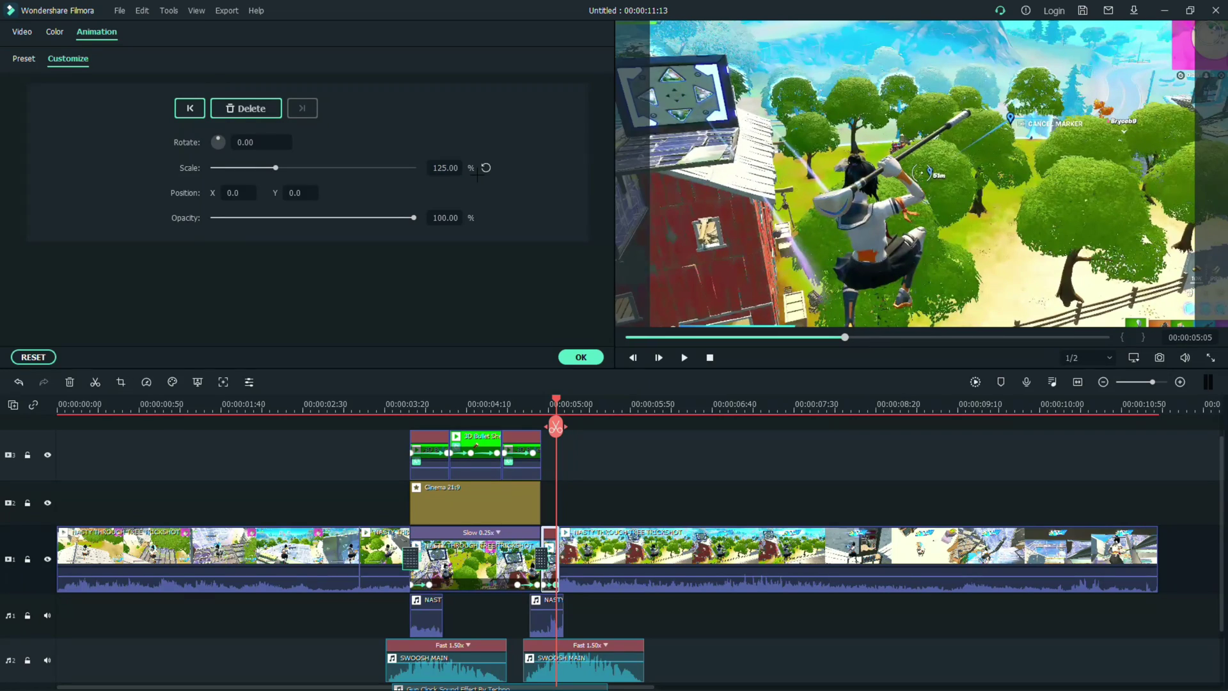
Step: Keyframe the scale of the last gameplay clip at 125% at 00:00:05:07 and 100% at 00:00:05:21
{"action": "left_click_drag", "start_coordinate": [553, 394], "coordinate": [559, 396]}
{"action": "left_click", "coordinate": [592, 533]}
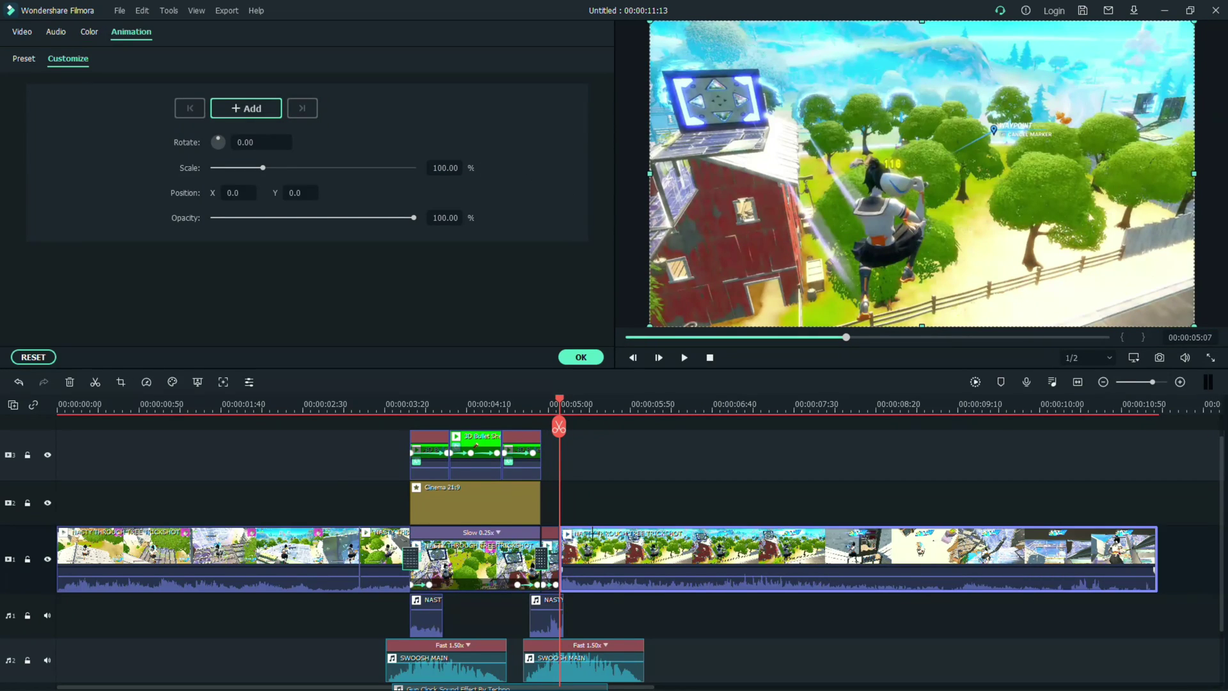
{"action": "left_click", "coordinate": [445, 168]}
{"action": "type", "text": "125"}
{"action": "key", "text": "Return"}
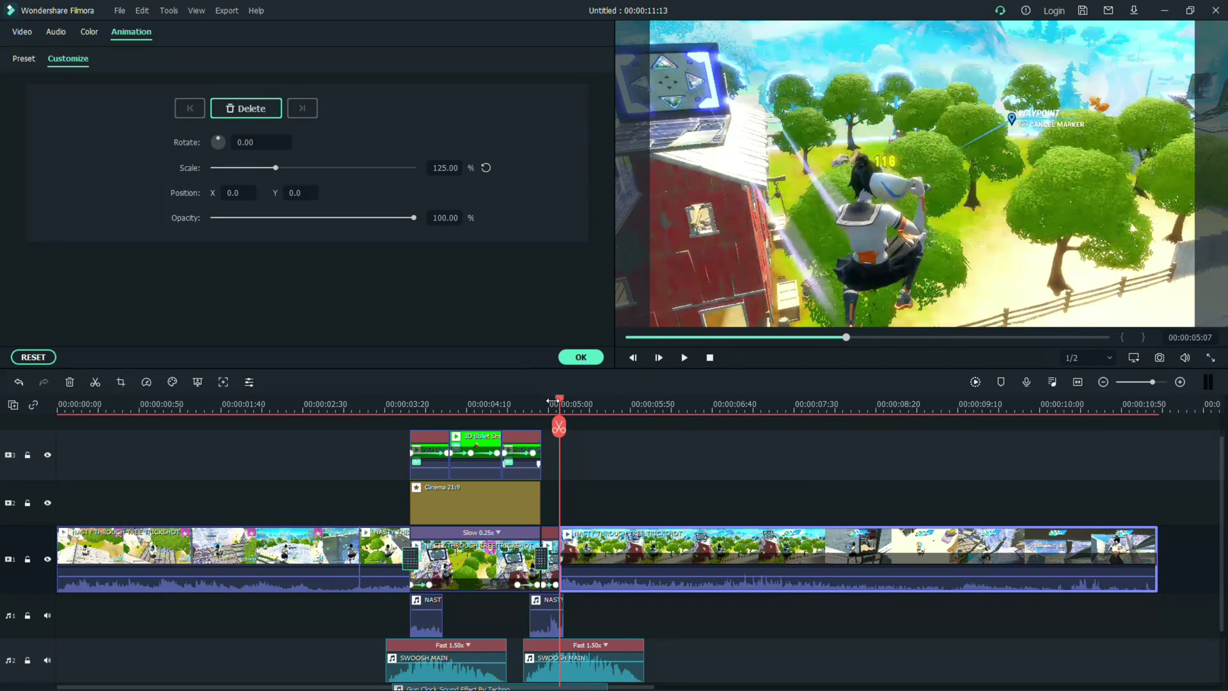
{"action": "left_click_drag", "start_coordinate": [558, 395], "coordinate": [582, 401]}
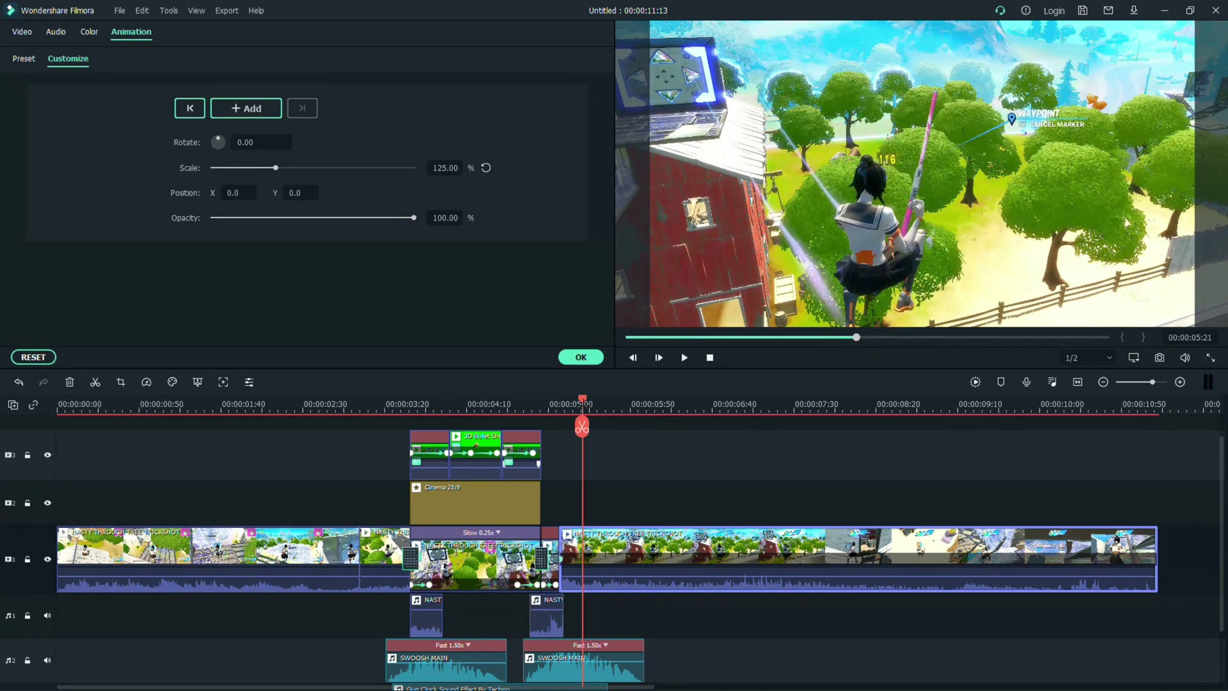
{"action": "left_click", "coordinate": [487, 168]}
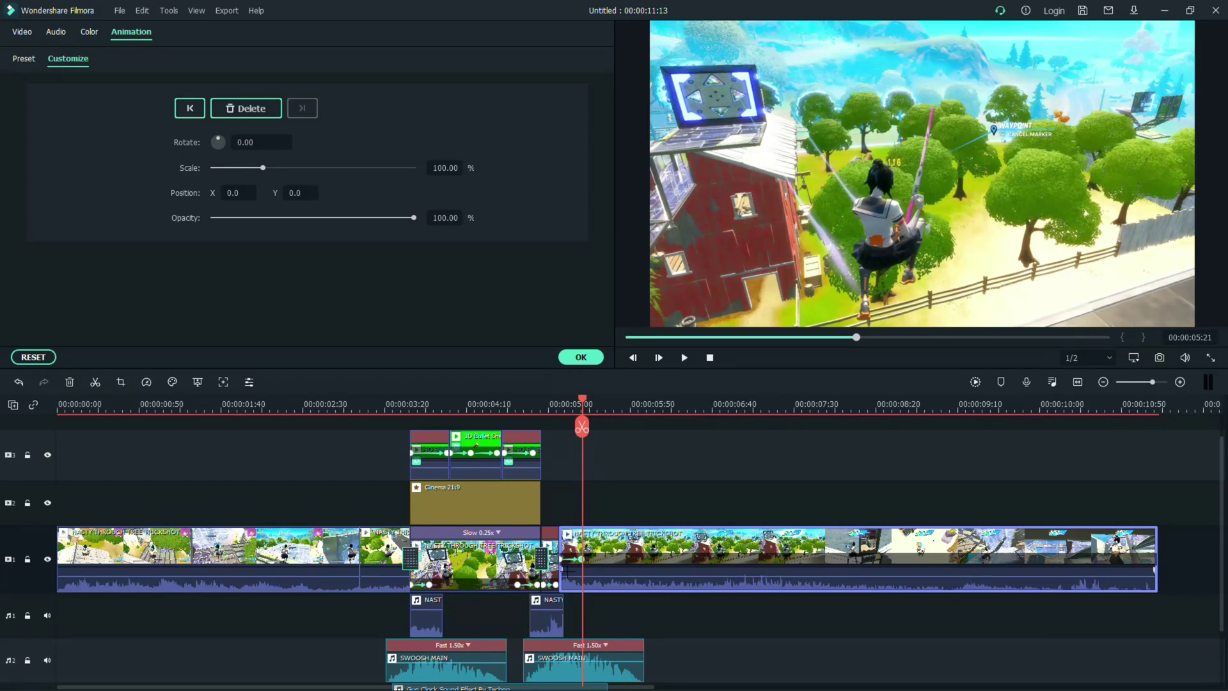
Step: Set the rotation to 2 at the last clip's first keyframe and at the short gameplay segment's end keyframe
{"action": "key", "text": "Up"}
{"action": "left_click", "coordinate": [275, 143]}
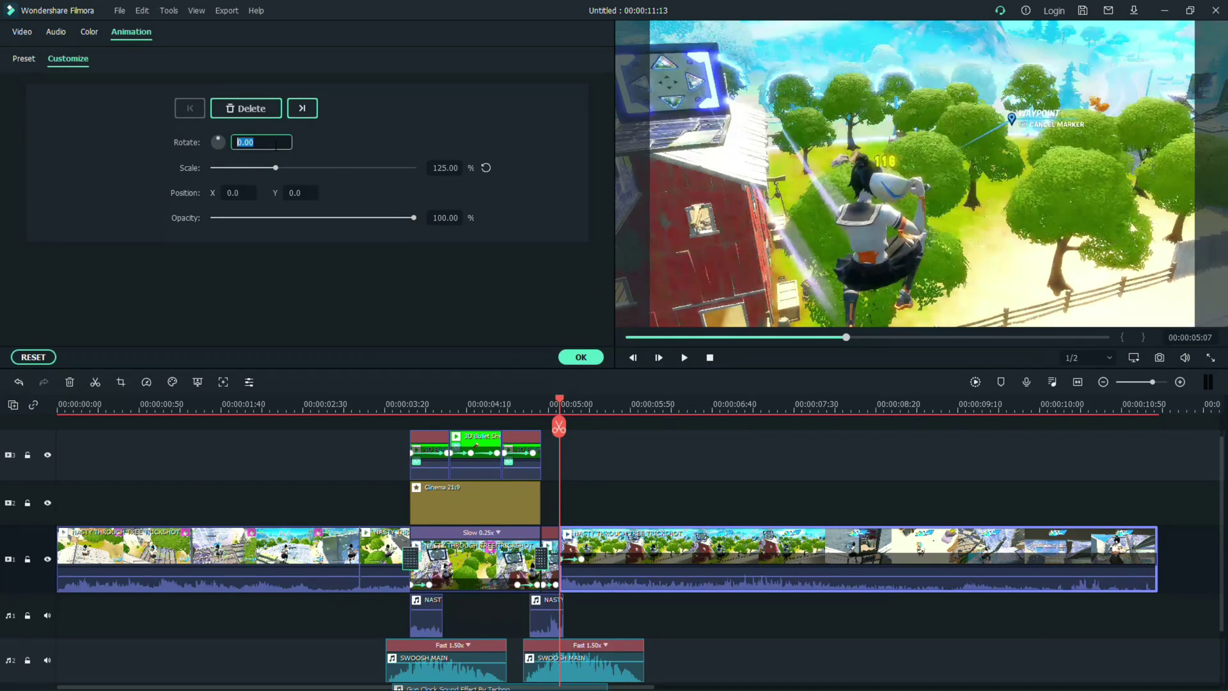
{"action": "type", "text": "2"}
{"action": "key", "text": "Return"}
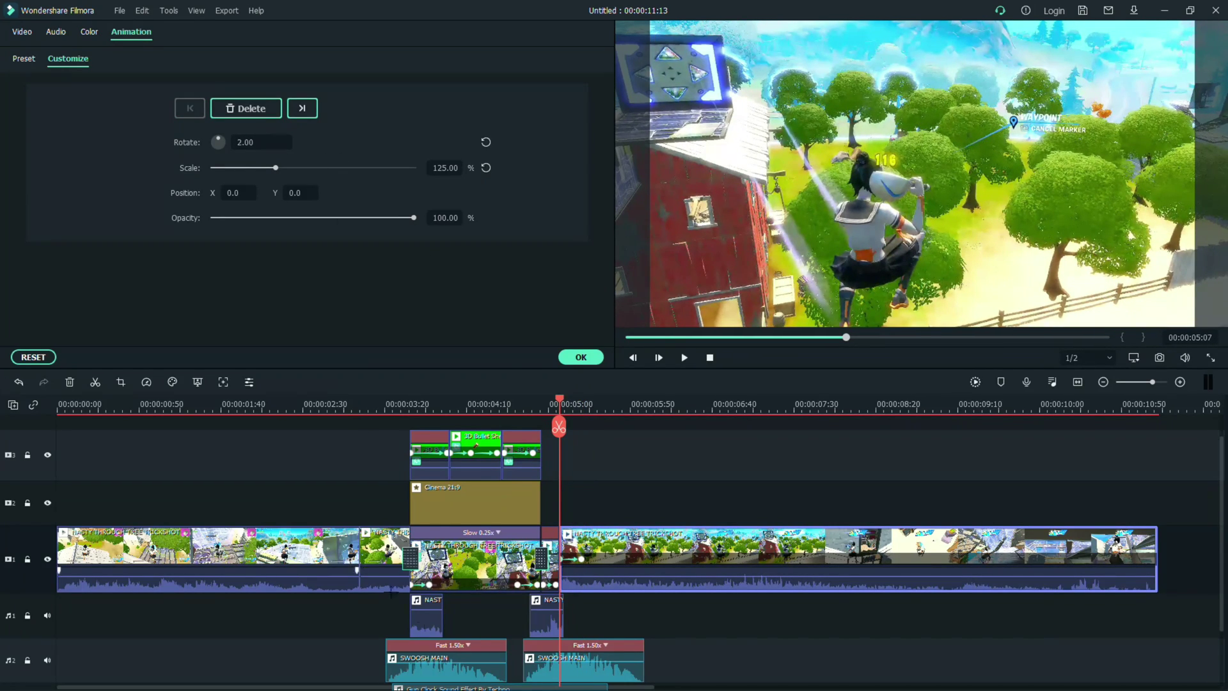
{"action": "left_click", "coordinate": [551, 583]}
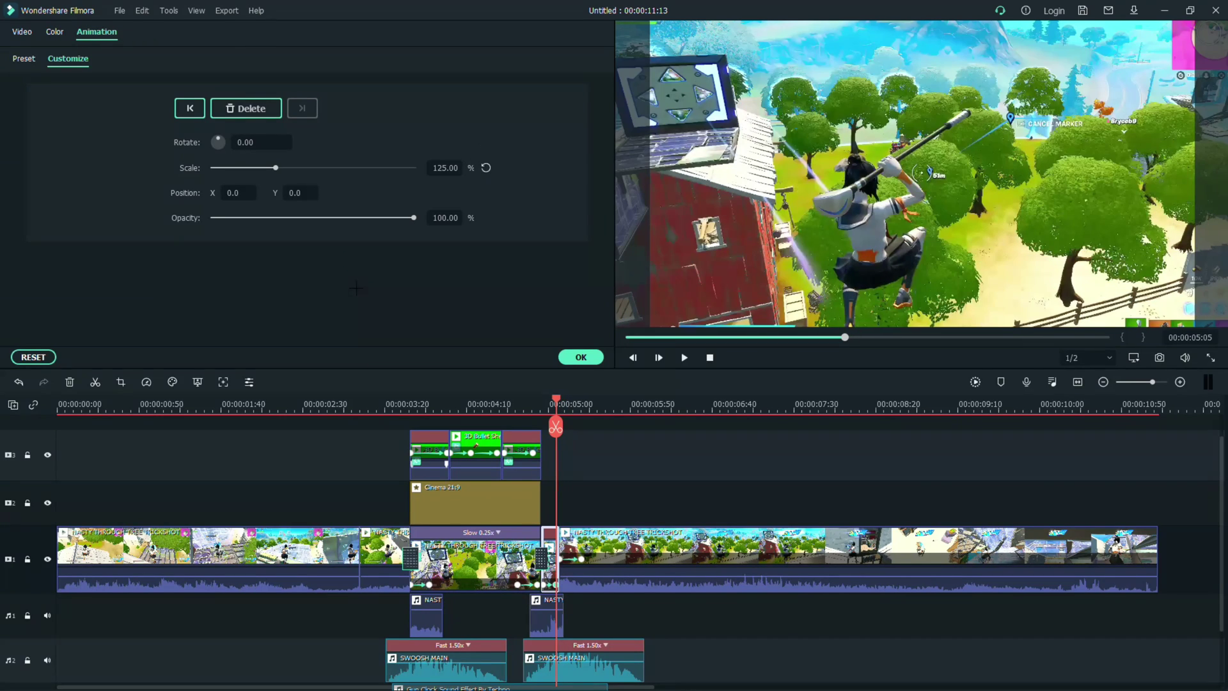
{"action": "left_click", "coordinate": [273, 143]}
{"action": "type", "text": "2"}
{"action": "key", "text": "Return"}
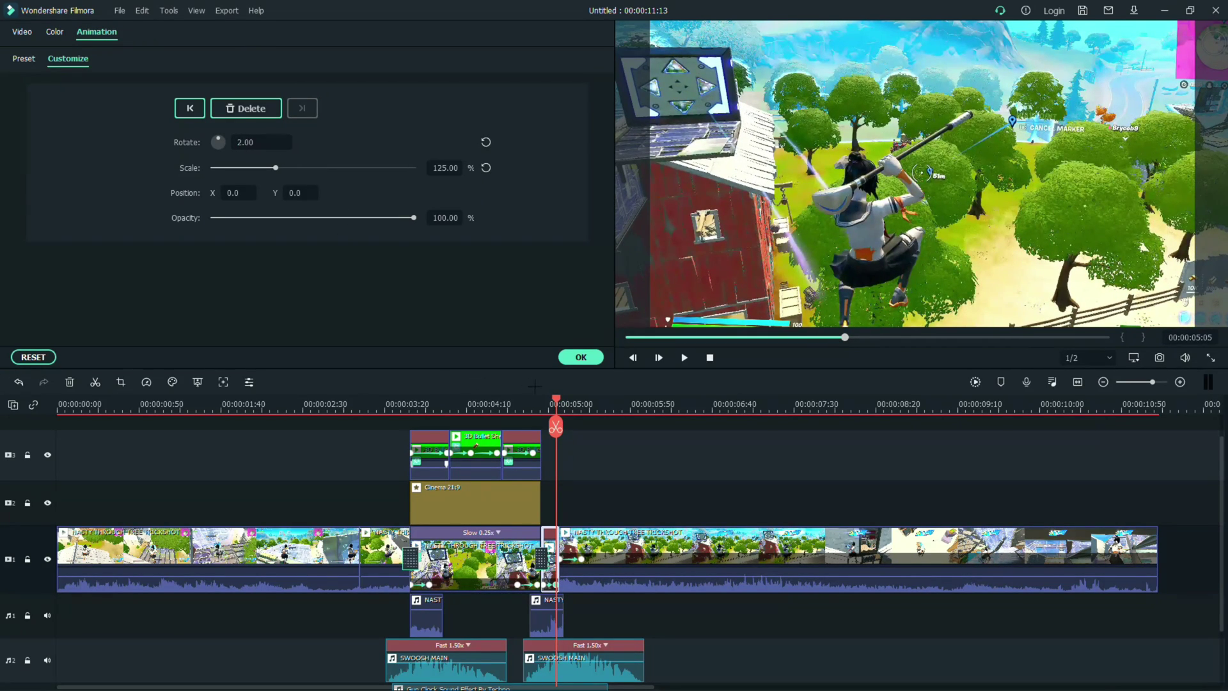
Step: Play from the bullet shell sequence through the zoom and rotation keyframes to check the motion
{"action": "left_click_drag", "start_coordinate": [556, 398], "coordinate": [445, 400]}
{"action": "key", "text": "space"}
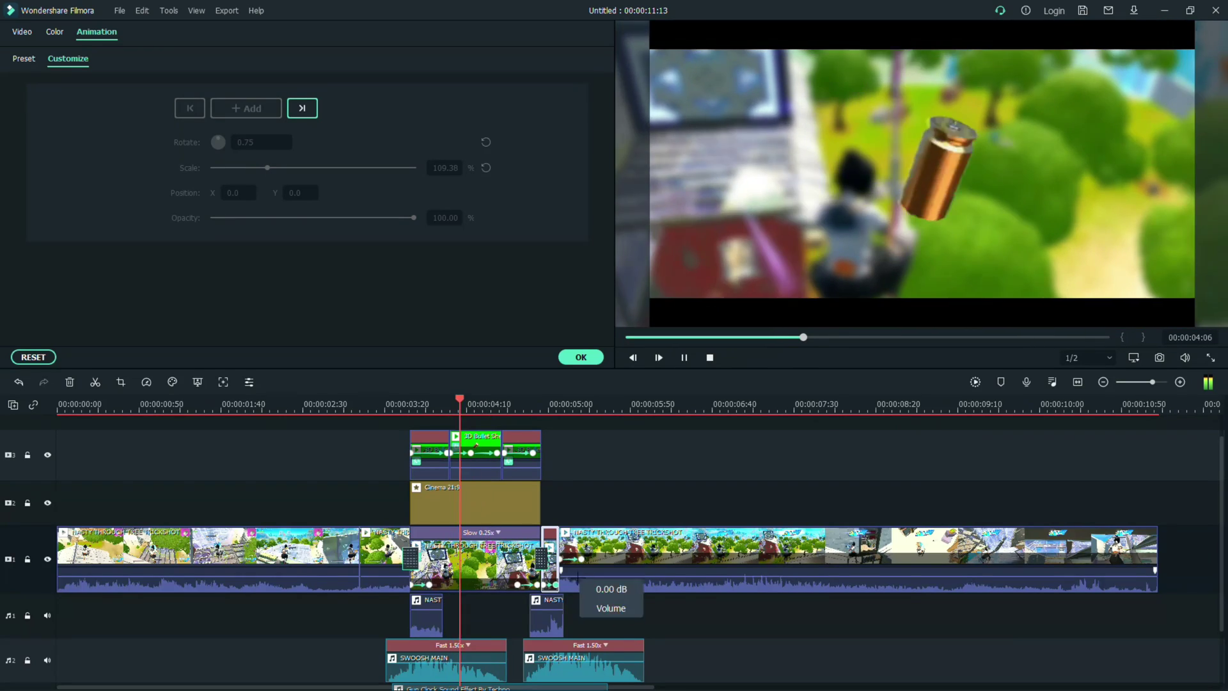
{"action": "key", "text": "space"}
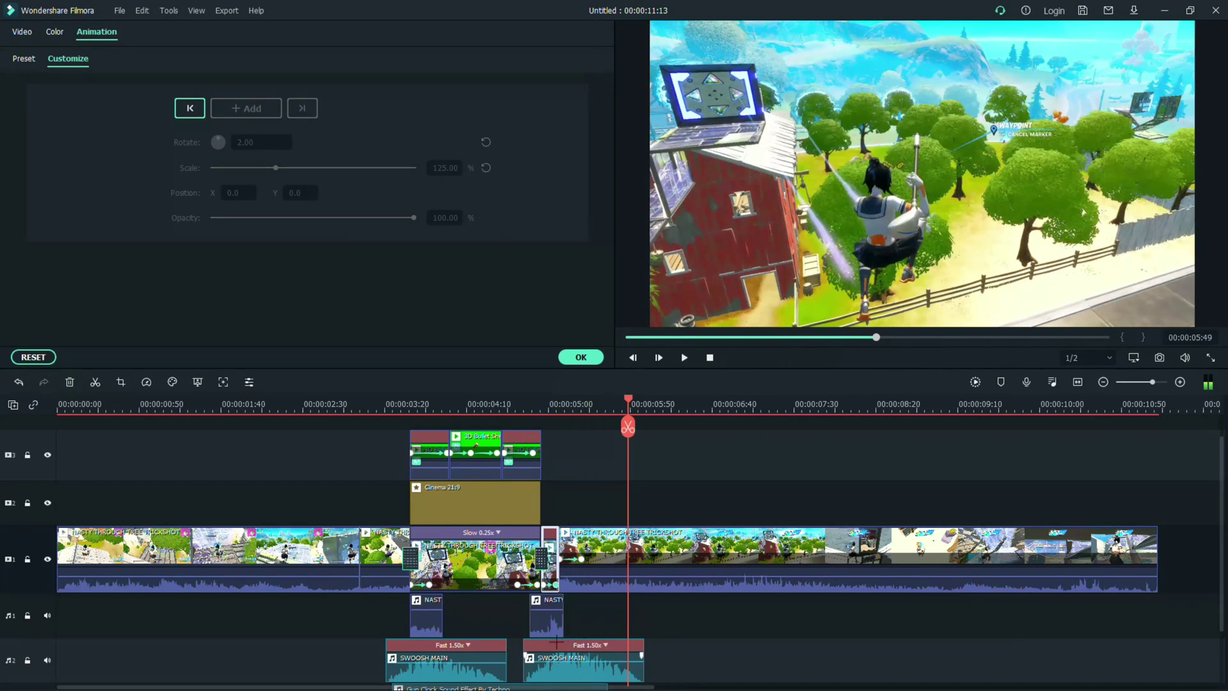
{"action": "left_click", "coordinate": [544, 586]}
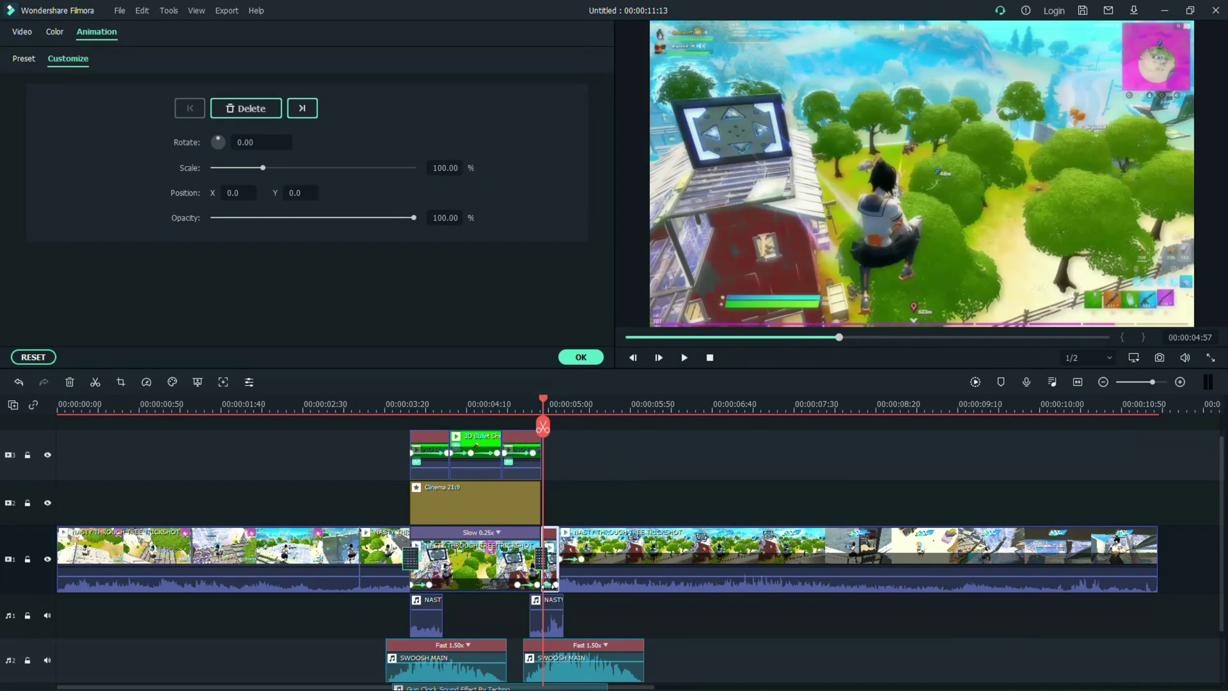
{"action": "scroll", "coordinate": [765, 616], "scroll_direction": "down", "scroll_amount": 1}
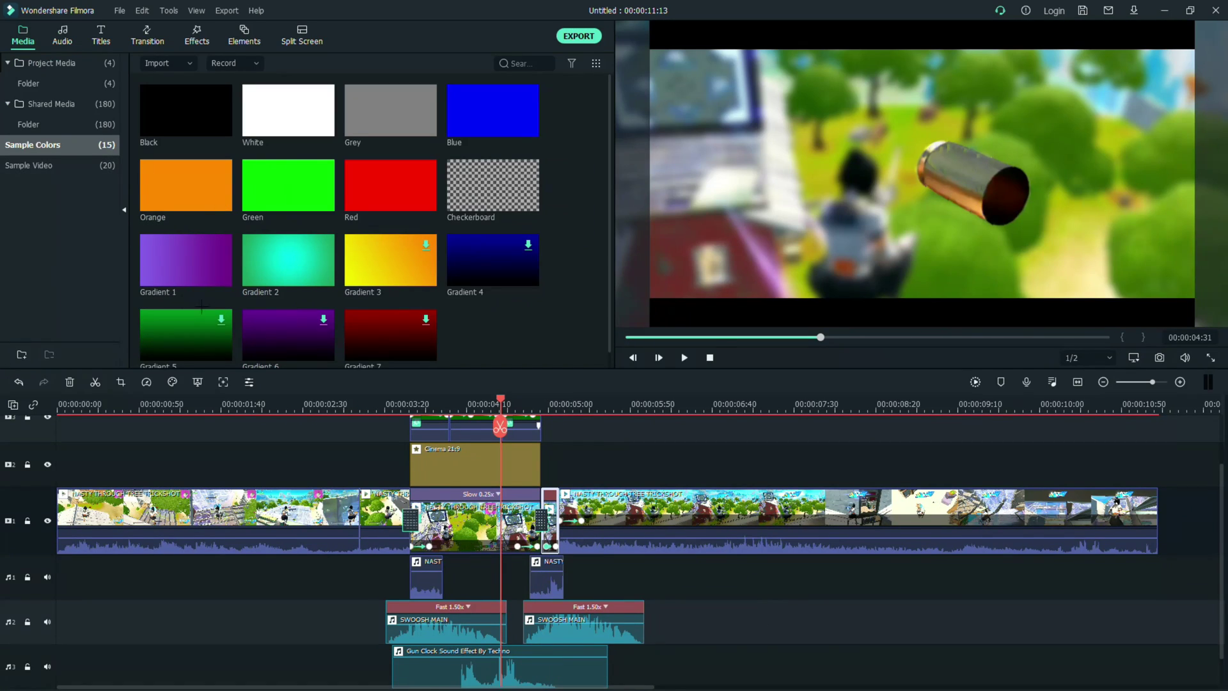
{"action": "scroll", "coordinate": [675, 456], "scroll_direction": "up", "scroll_amount": 2}
{"action": "left_click", "coordinate": [566, 405]}
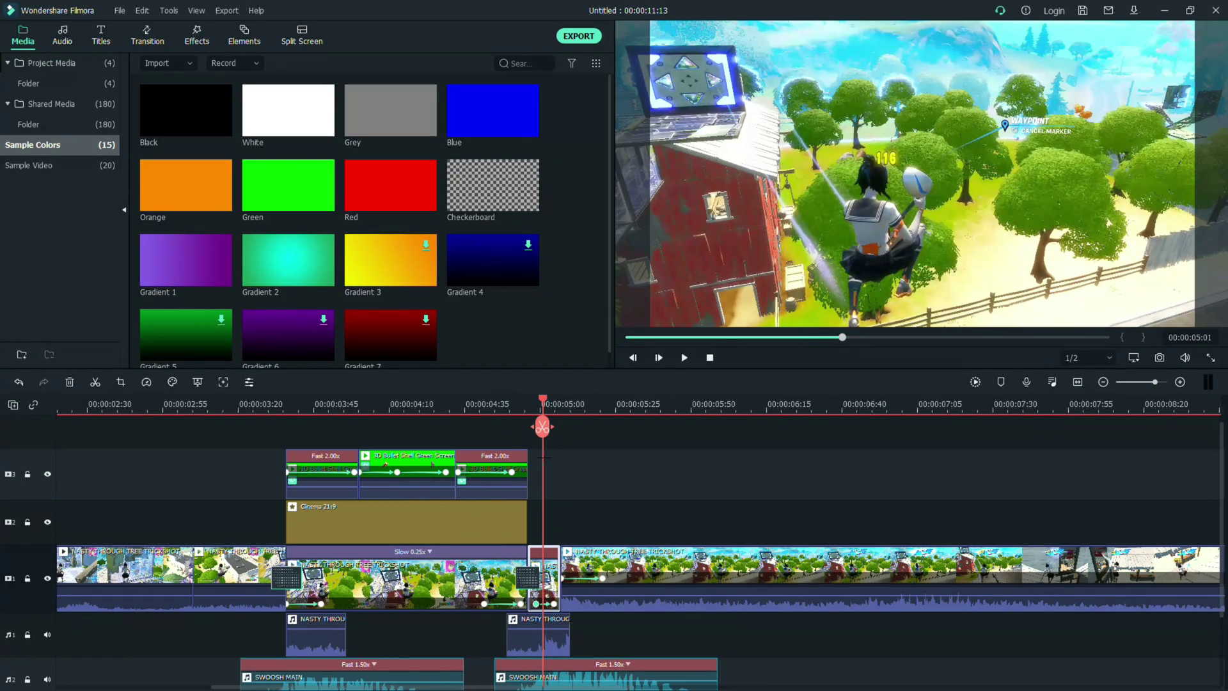
{"action": "left_click", "coordinate": [557, 650]}
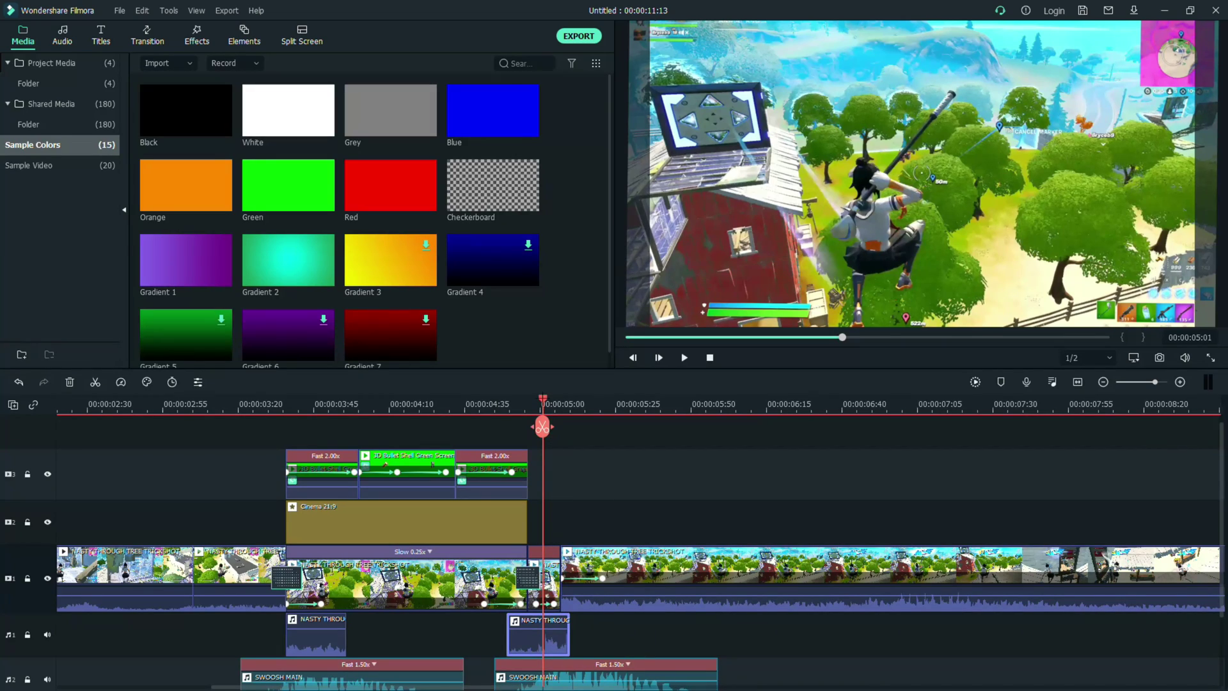
{"action": "left_click_drag", "start_coordinate": [542, 427], "coordinate": [351, 427]}
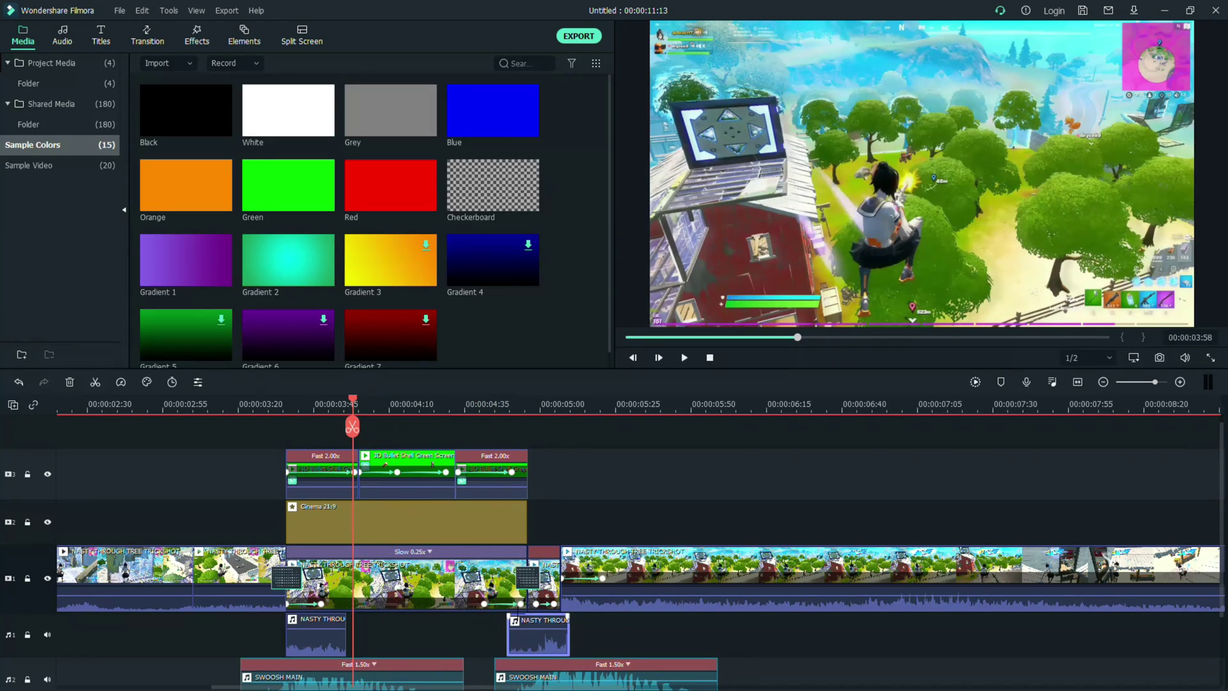
{"action": "key", "text": "space"}
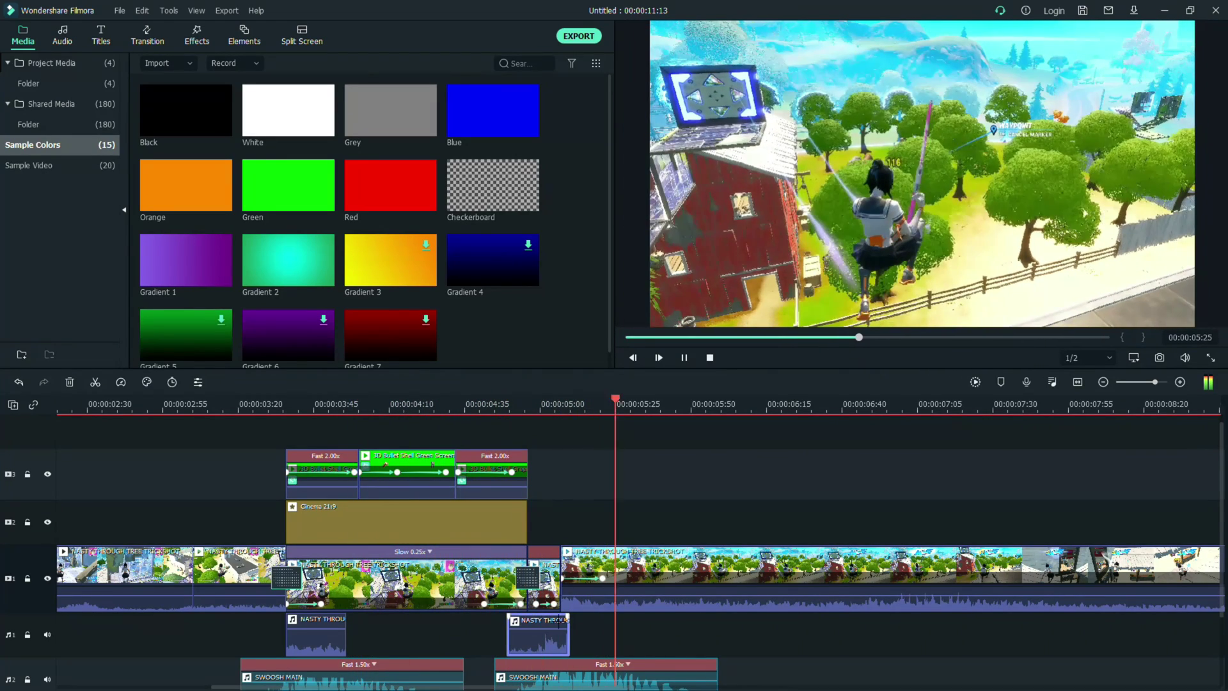
{"action": "key", "text": "space"}
Step: Stack the Gradient 1 and White sample colors over the gameplay from 00:00:05:02 and trim both to just over one second
{"action": "left_click_drag", "start_coordinate": [690, 427], "coordinate": [545, 427]}
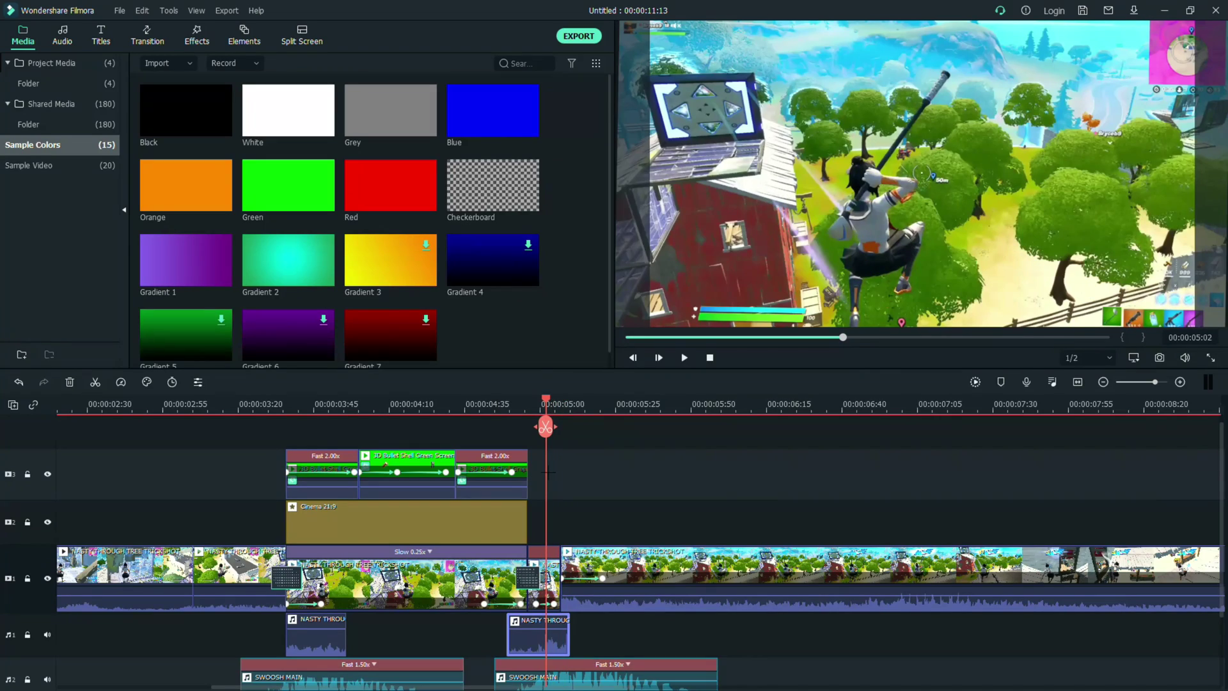
{"action": "left_click_drag", "start_coordinate": [177, 278], "coordinate": [547, 515]}
{"action": "left_click_drag", "start_coordinate": [291, 126], "coordinate": [548, 473]}
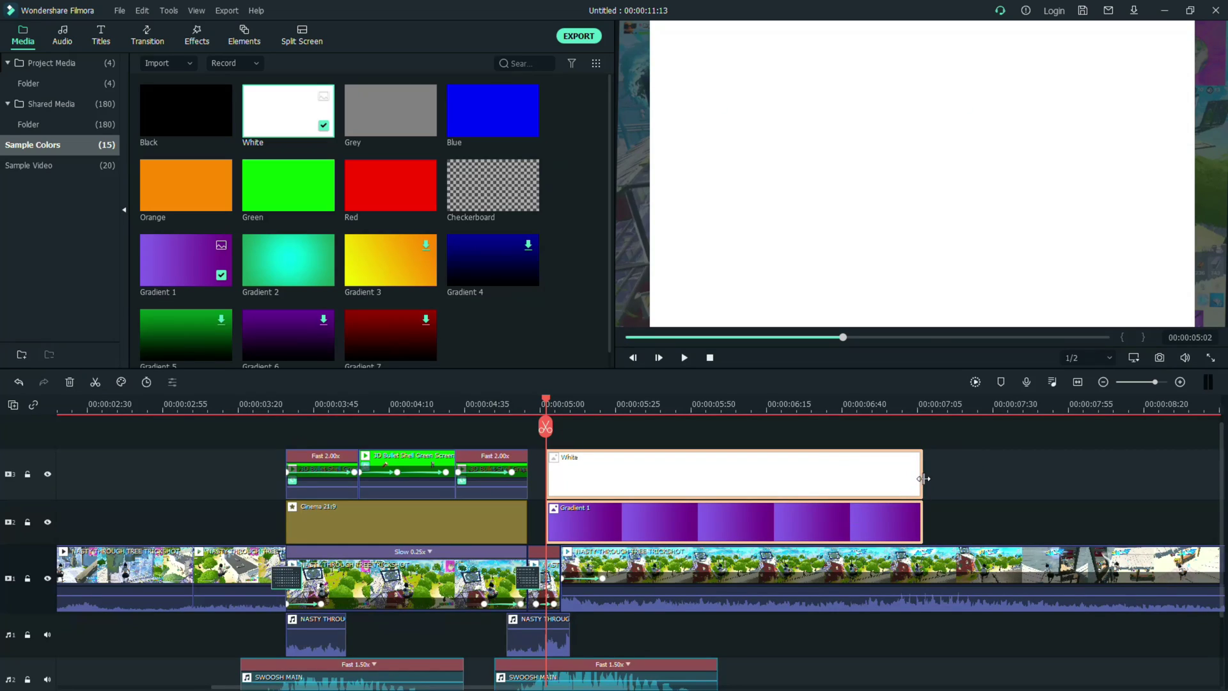
{"action": "left_click_drag", "start_coordinate": [923, 478], "coordinate": [755, 481]}
Step: Set the White clip's blending mode to Overlay and its opacity to 15%
{"action": "double_click", "coordinate": [671, 473]}
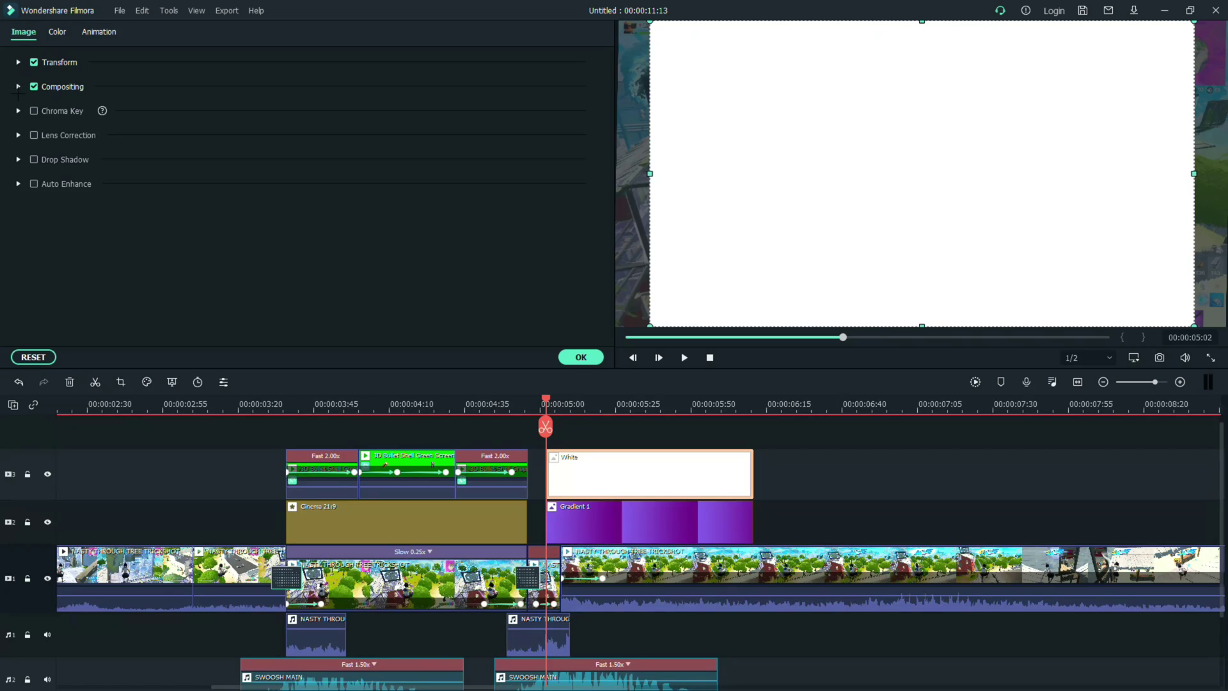
{"action": "left_click", "coordinate": [269, 122]}
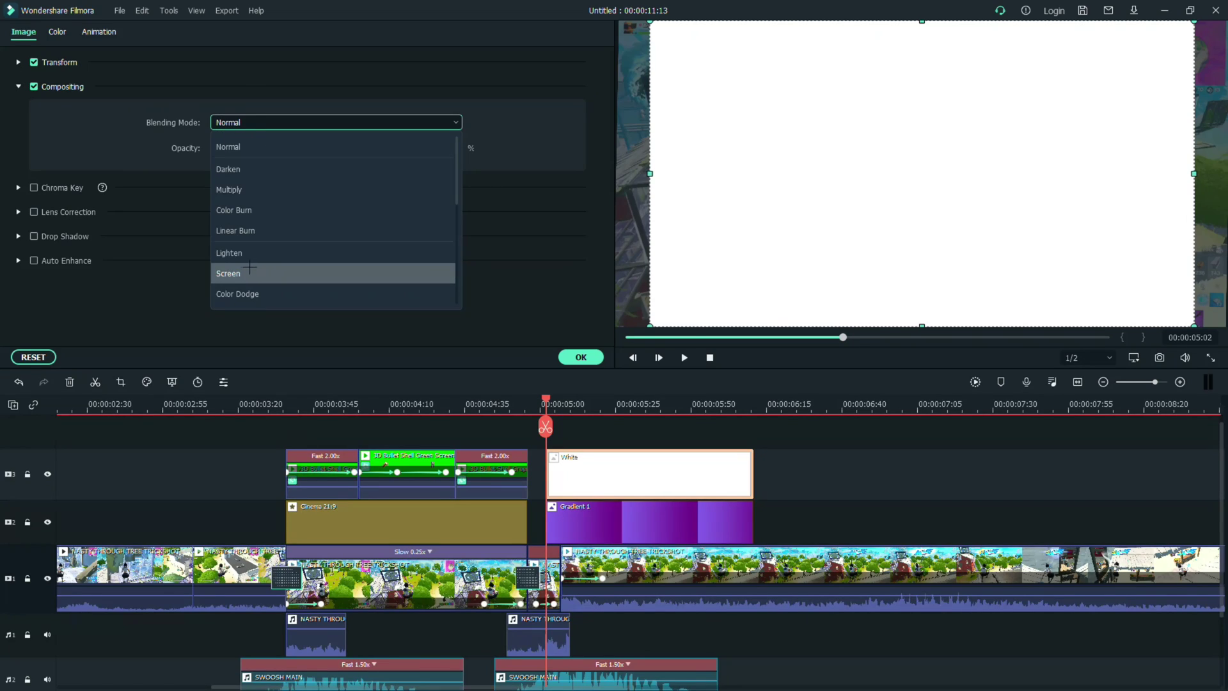
{"action": "scroll", "coordinate": [236, 282], "scroll_direction": "down", "scroll_amount": 1}
{"action": "left_click", "coordinate": [236, 291]}
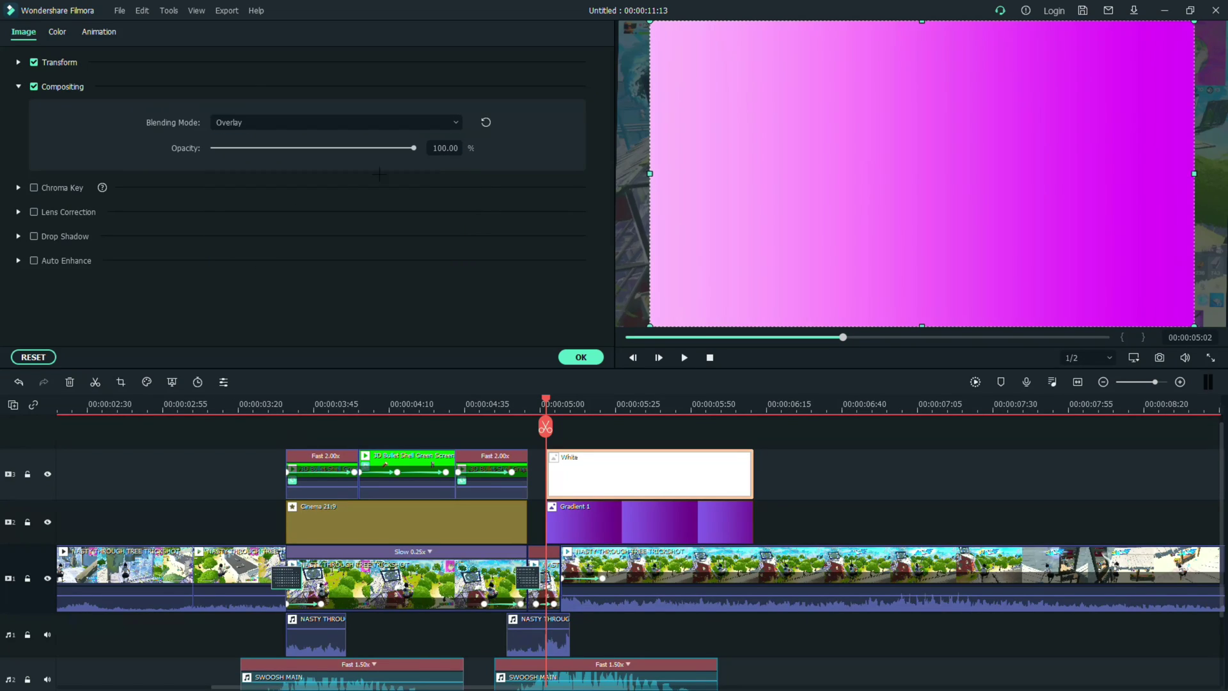
{"action": "key", "text": "Return"}
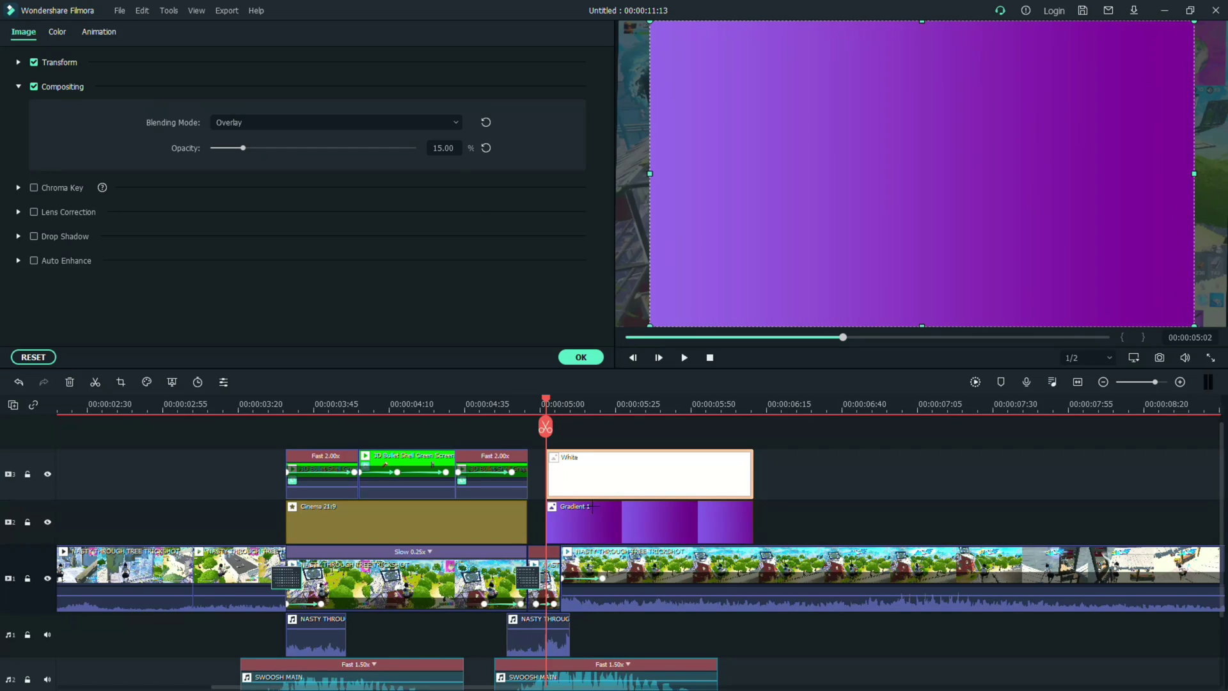
Step: Set the Gradient 1 clip's blending mode to Color Dodge and its opacity to 70%
{"action": "left_click", "coordinate": [643, 531]}
{"action": "left_click", "coordinate": [275, 122]}
{"action": "scroll", "coordinate": [255, 301], "scroll_direction": "down", "scroll_amount": 4}
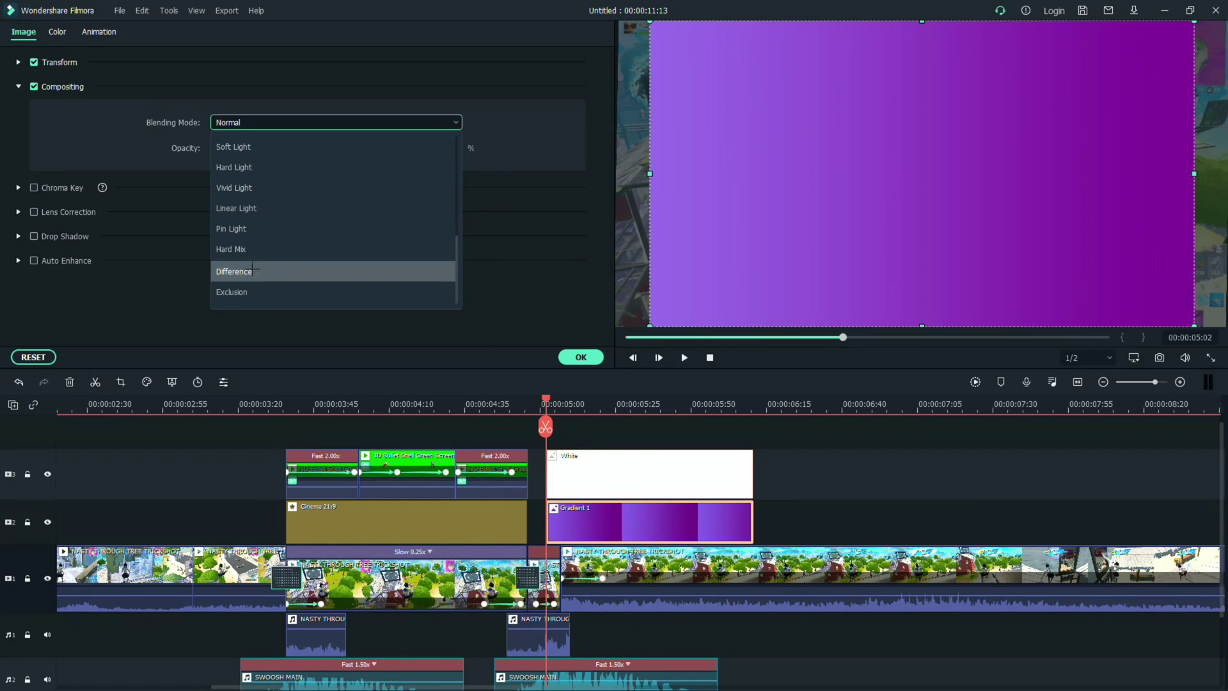
{"action": "scroll", "coordinate": [253, 271], "scroll_direction": "up", "scroll_amount": 3}
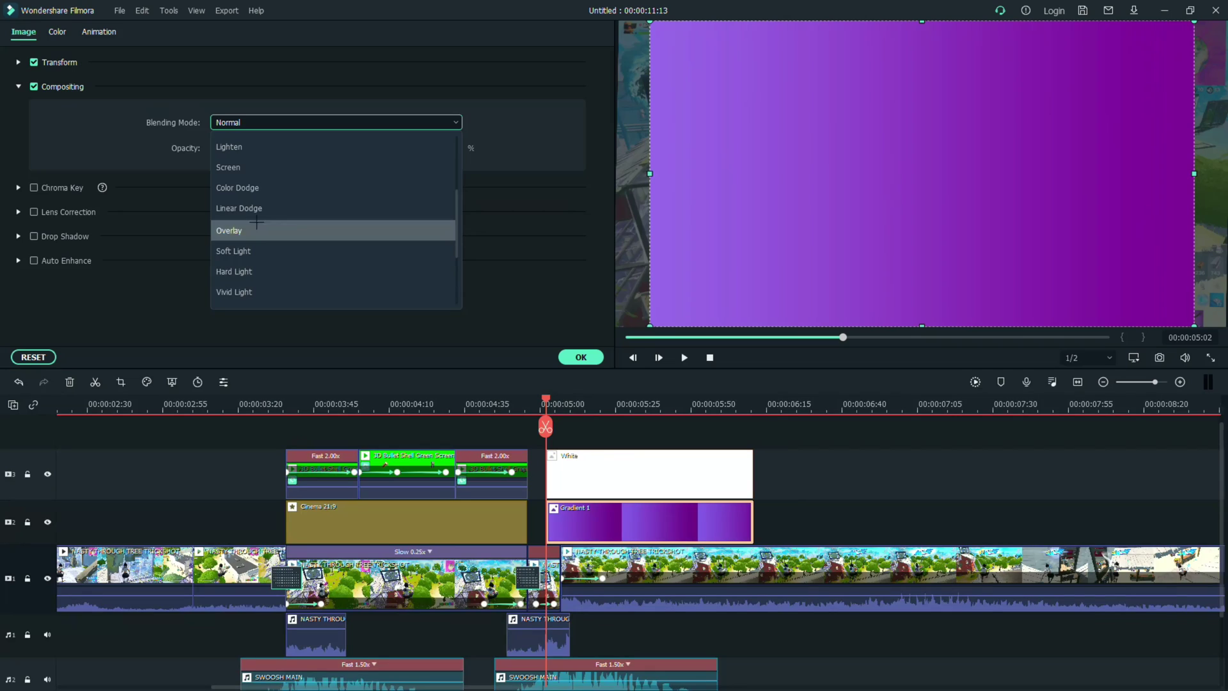
{"action": "left_click", "coordinate": [239, 186]}
{"action": "left_click", "coordinate": [443, 148]}
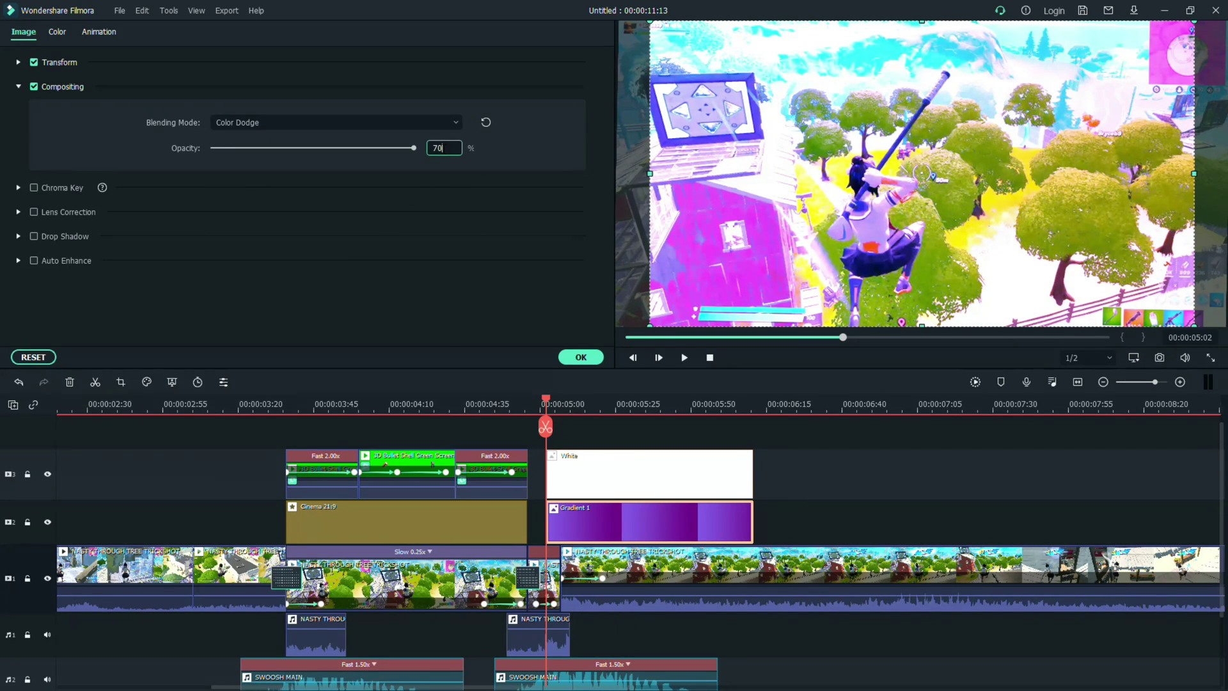
{"action": "key", "text": "Return"}
{"action": "left_click", "coordinate": [581, 357]}
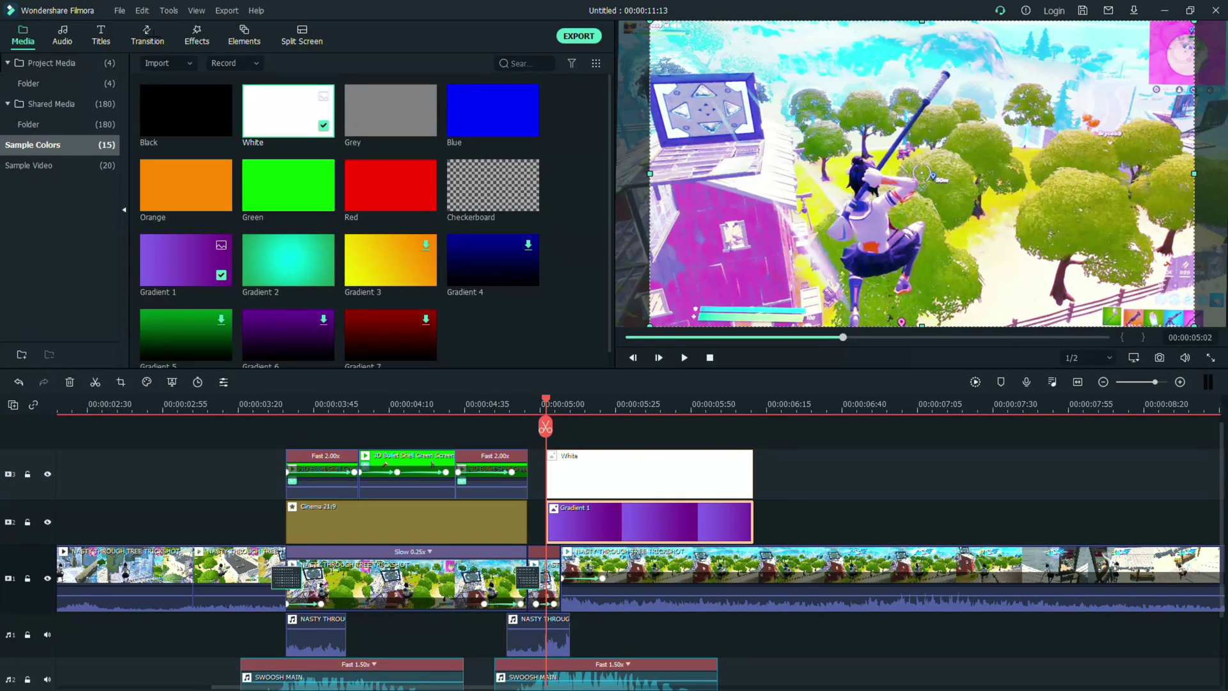
Step: Add Dissolve transitions to the ends of the Gradient 1 and White clips, extend them across most of each clip, and play the result
{"action": "left_click", "coordinate": [147, 30]}
{"action": "left_click_drag", "start_coordinate": [288, 110], "coordinate": [562, 524]}
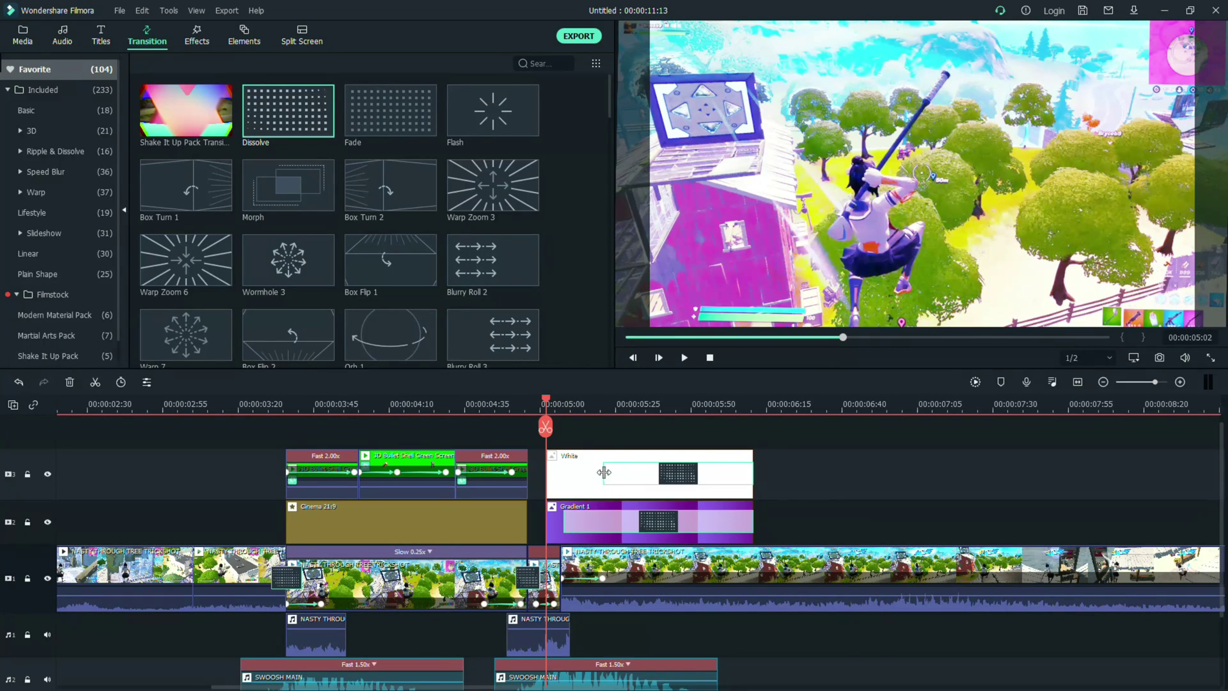
{"action": "left_click_drag", "start_coordinate": [604, 472], "coordinate": [567, 477]}
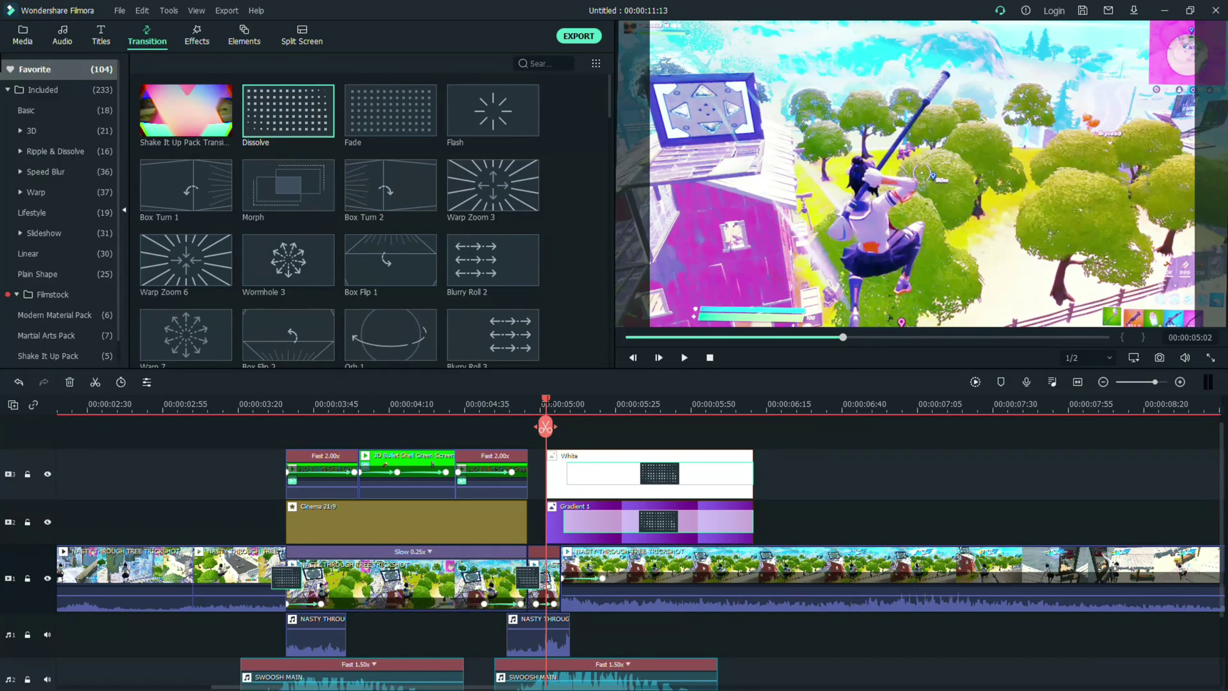
{"action": "left_click_drag", "start_coordinate": [545, 425], "coordinate": [201, 429]}
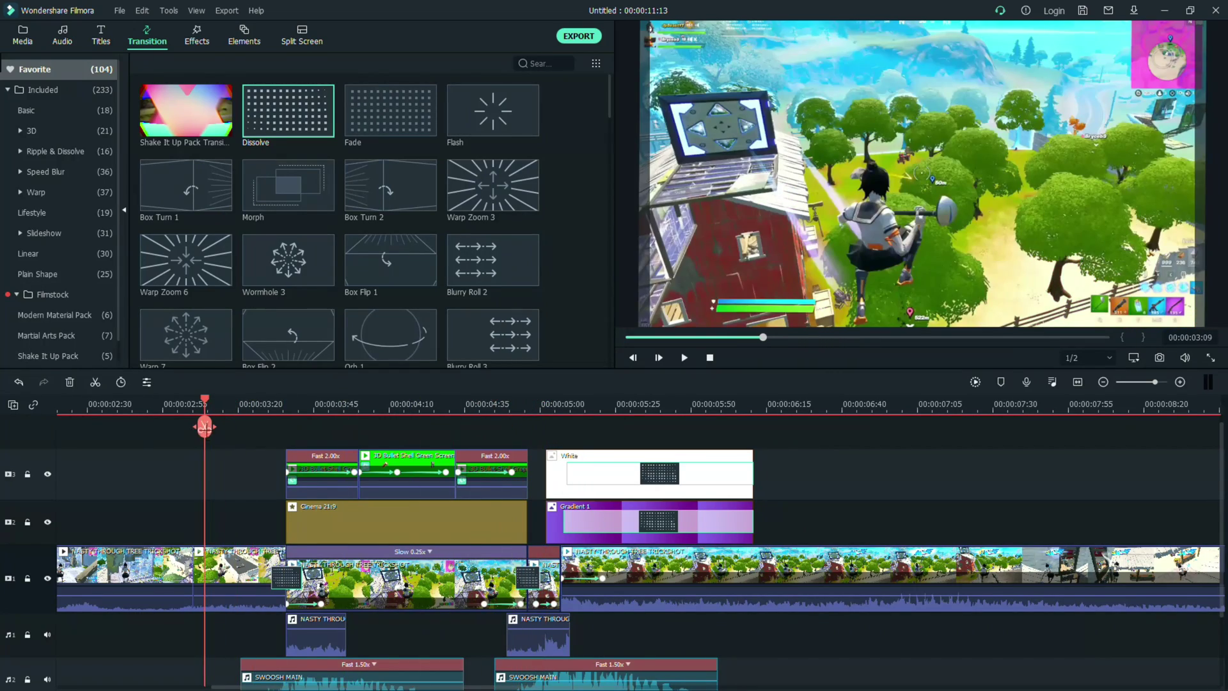
{"action": "key", "text": "space"}
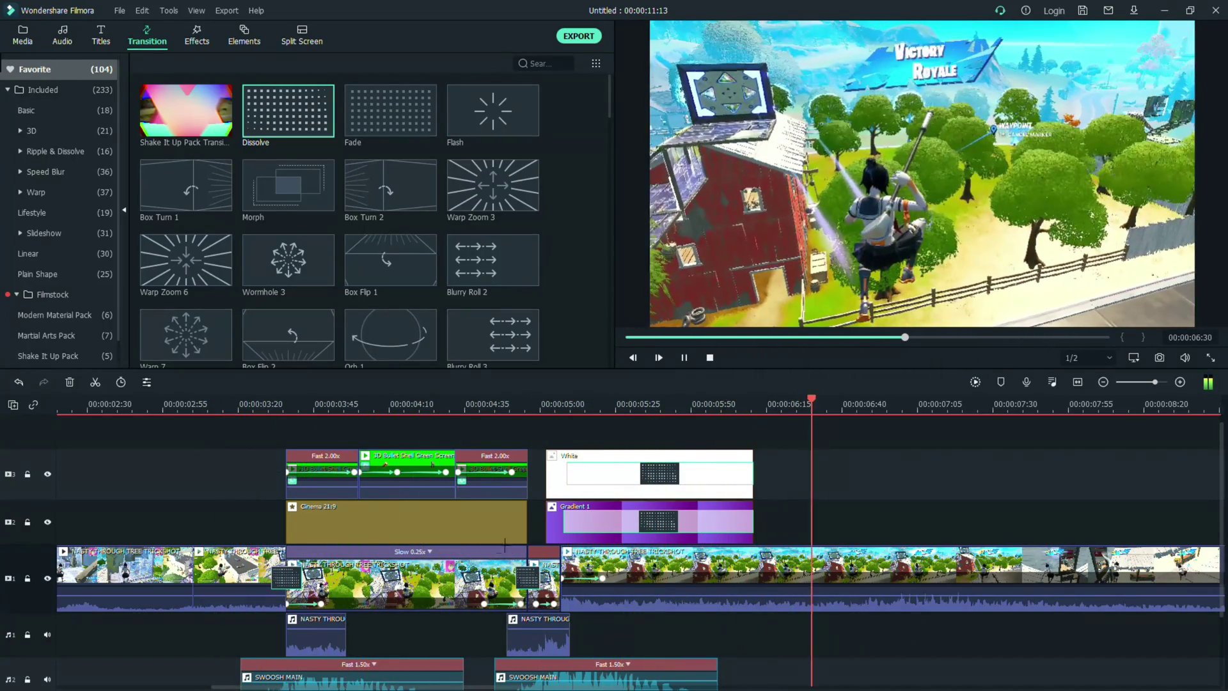
Step: Shift both keyframes of the last bullet shell segment later and play the section
{"action": "left_click", "coordinate": [516, 474]}
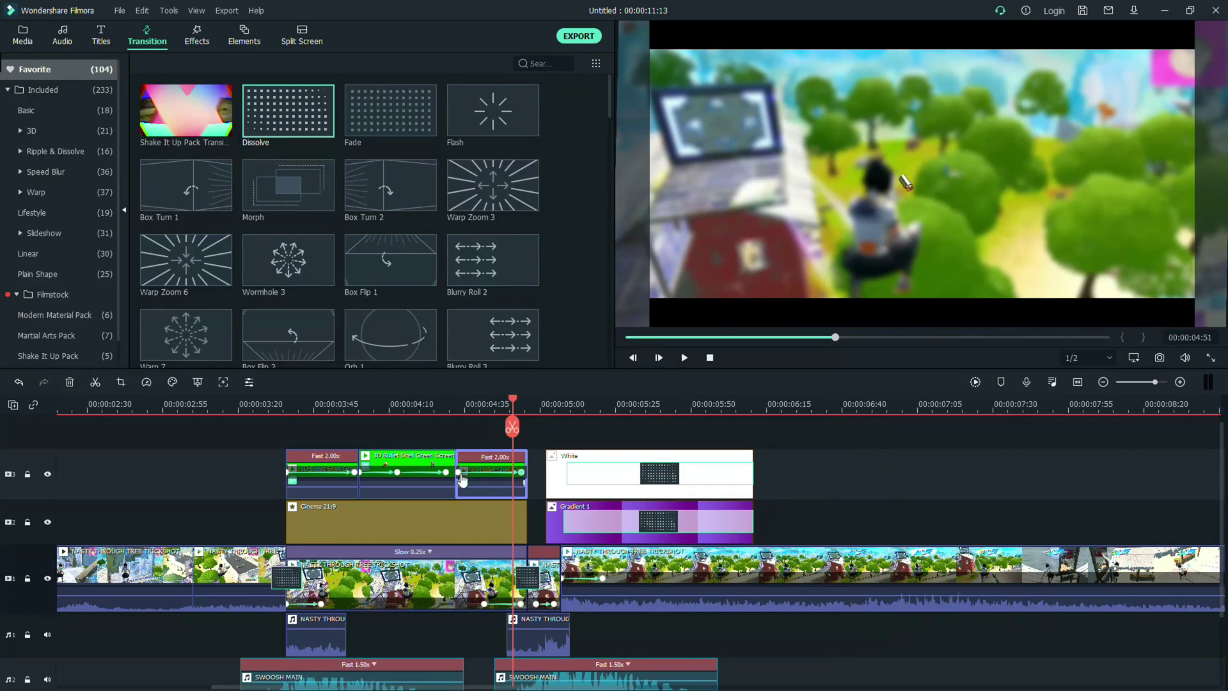
{"action": "left_click_drag", "start_coordinate": [459, 472], "coordinate": [489, 473]}
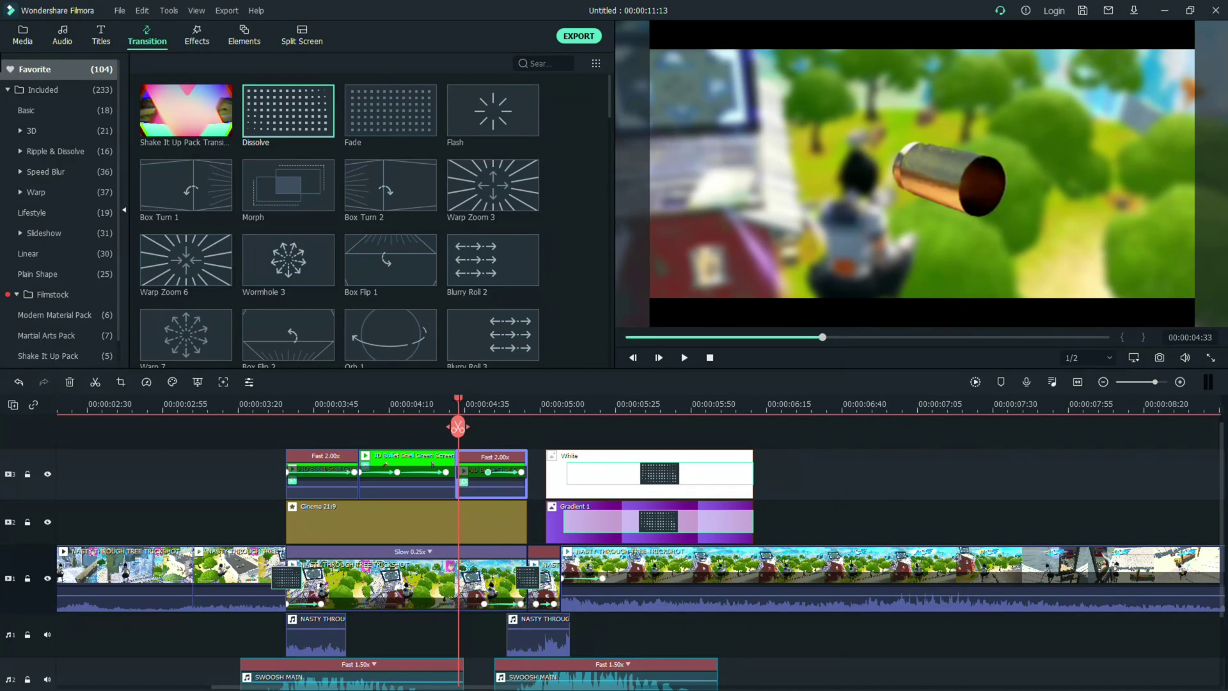
{"action": "left_click_drag", "start_coordinate": [459, 427], "coordinate": [456, 427]}
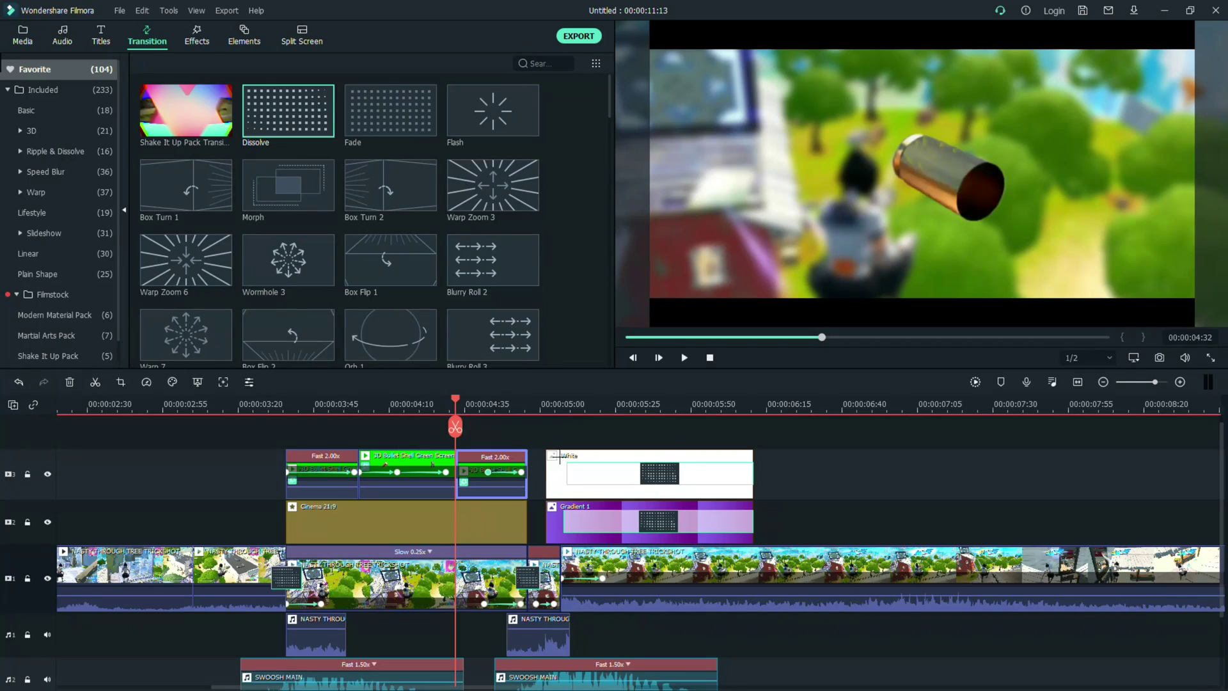
{"action": "key", "text": "space"}
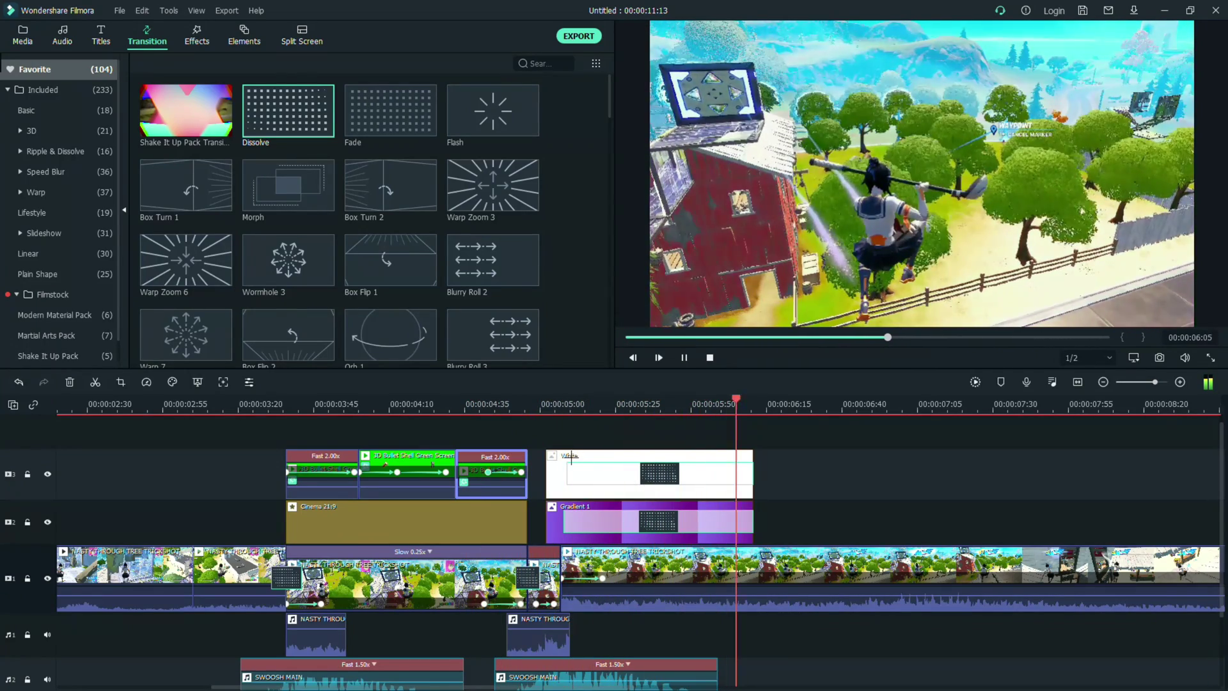
{"action": "key", "text": "space"}
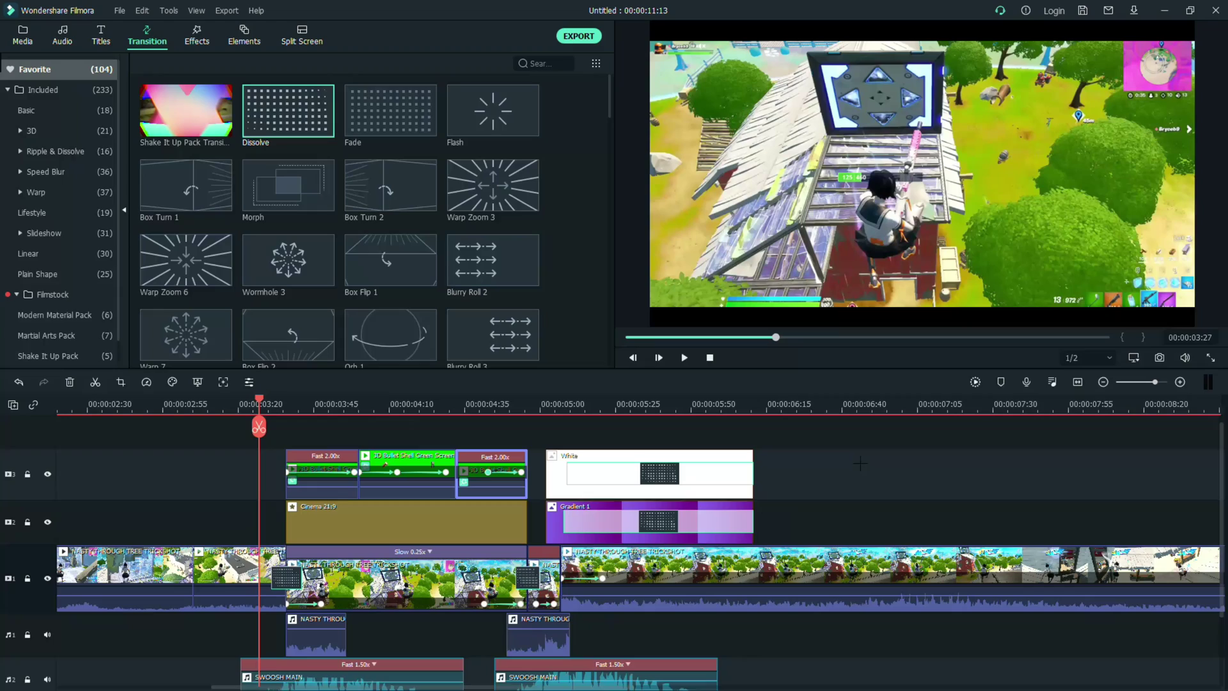
Step: Add the Mild effect on a new track above the White clip, starting where the White clip starts
{"action": "scroll", "coordinate": [882, 472], "scroll_direction": "up", "scroll_amount": 1}
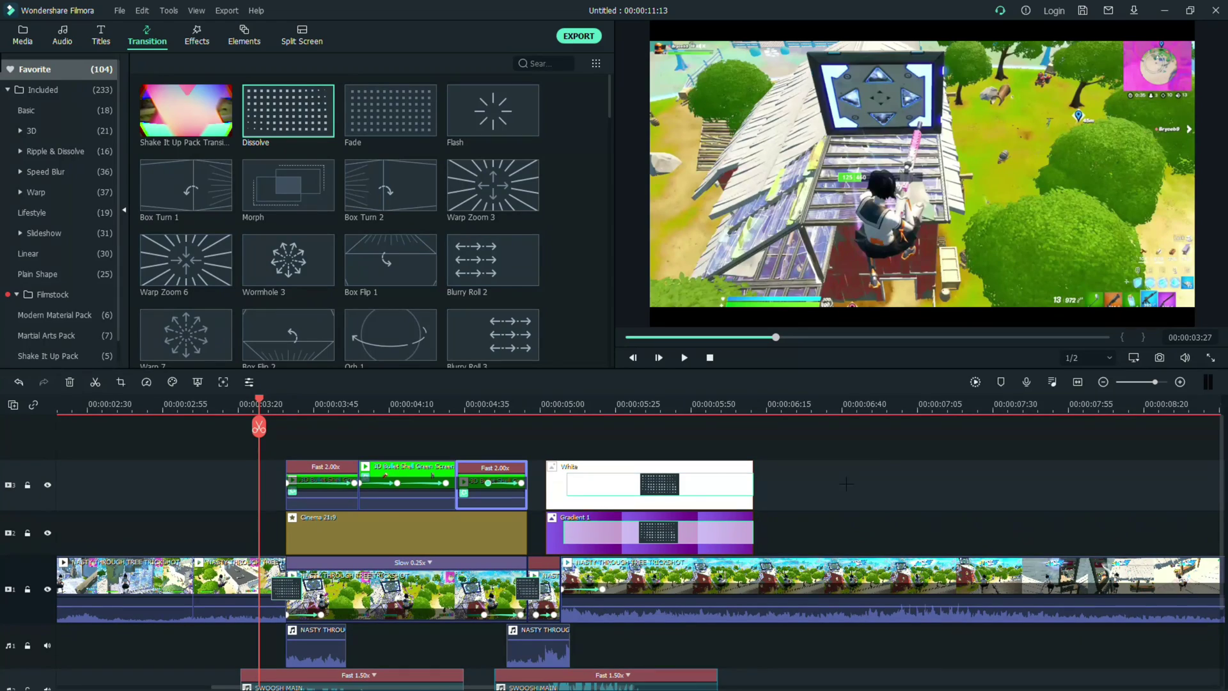
{"action": "left_click", "coordinate": [196, 36]}
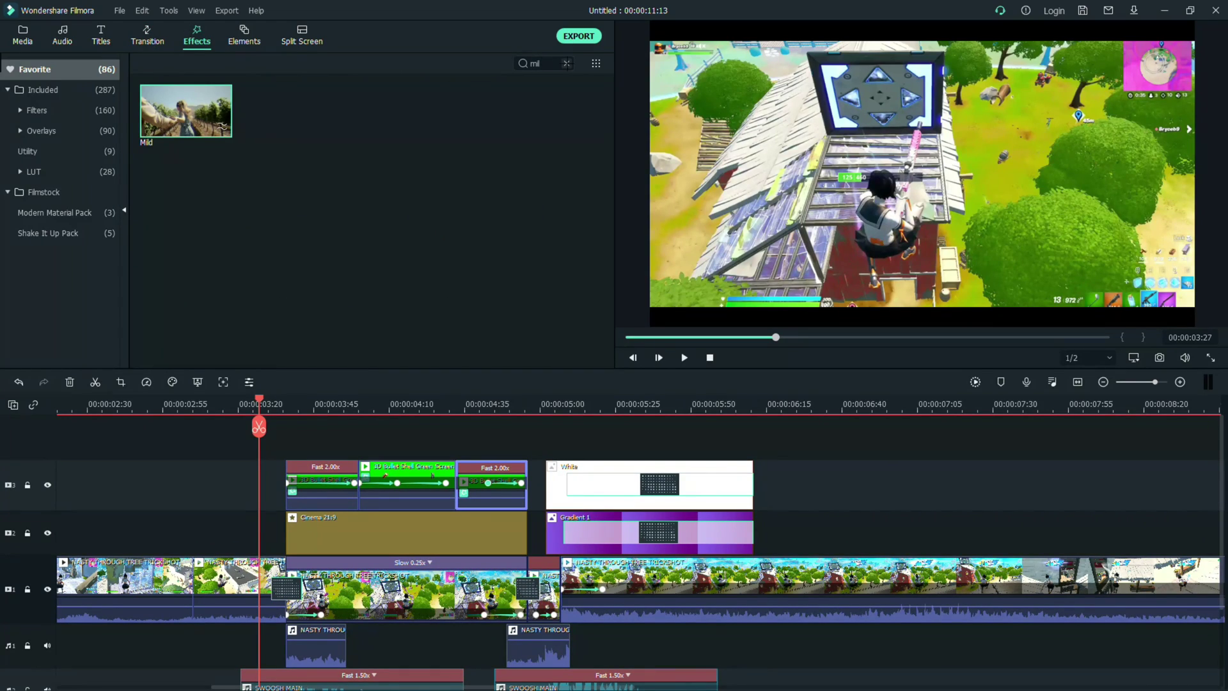
{"action": "left_click_drag", "start_coordinate": [185, 110], "coordinate": [548, 447]}
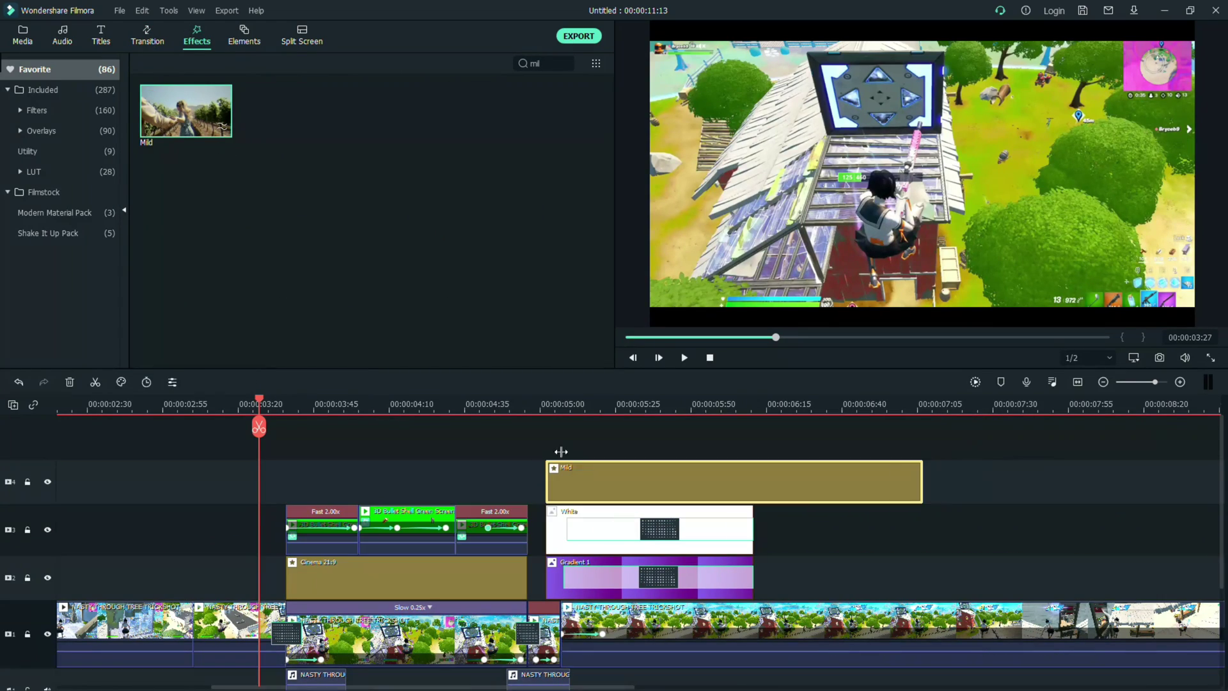
Step: Add the Up-Down 2 effect above Mild, starting just before it, shorten it to end at the next main clip, and disable its RGB Separate
{"action": "left_click", "coordinate": [566, 63]}
{"action": "type", "text": "up"}
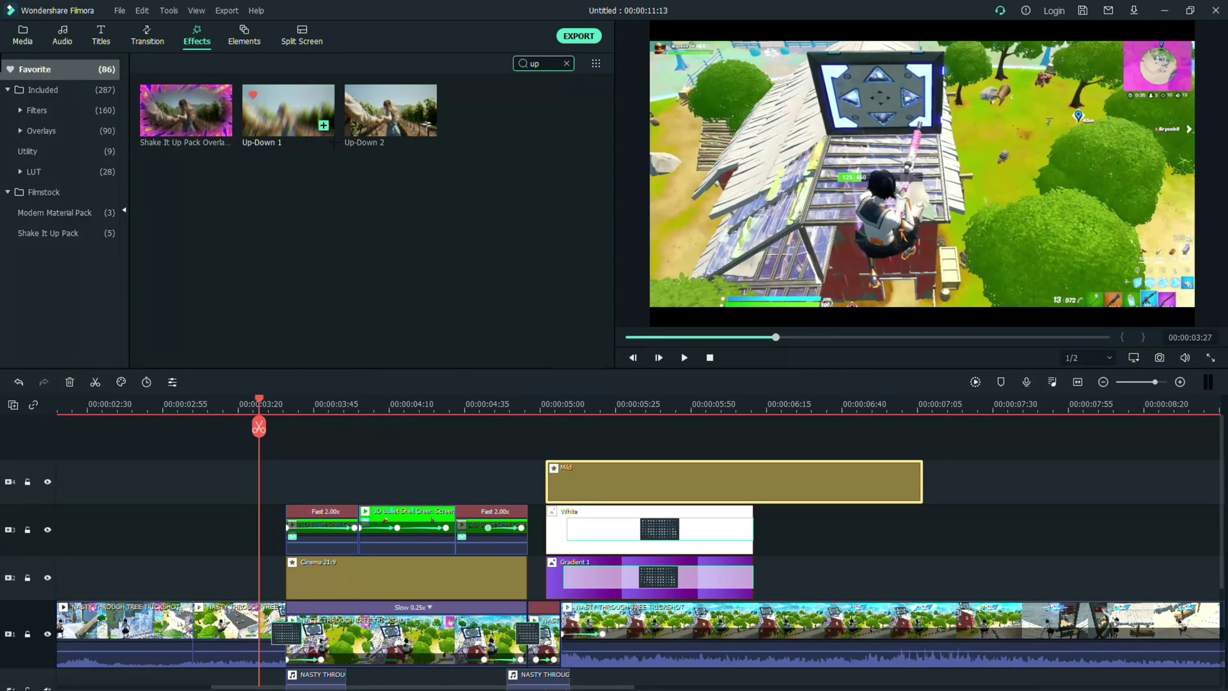
{"action": "left_click_drag", "start_coordinate": [390, 110], "coordinate": [537, 405]}
{"action": "left_click_drag", "start_coordinate": [529, 476], "coordinate": [535, 475]}
{"action": "left_click_drag", "start_coordinate": [744, 491], "coordinate": [754, 492]}
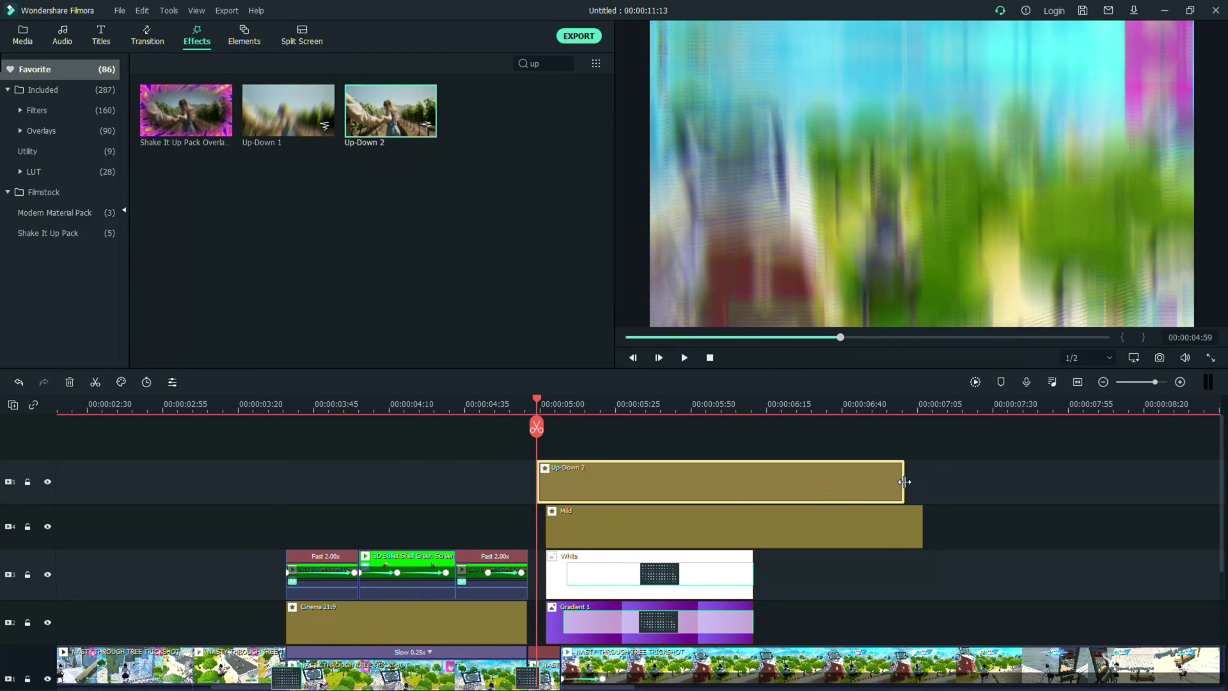
{"action": "left_click_drag", "start_coordinate": [904, 481], "coordinate": [556, 482]}
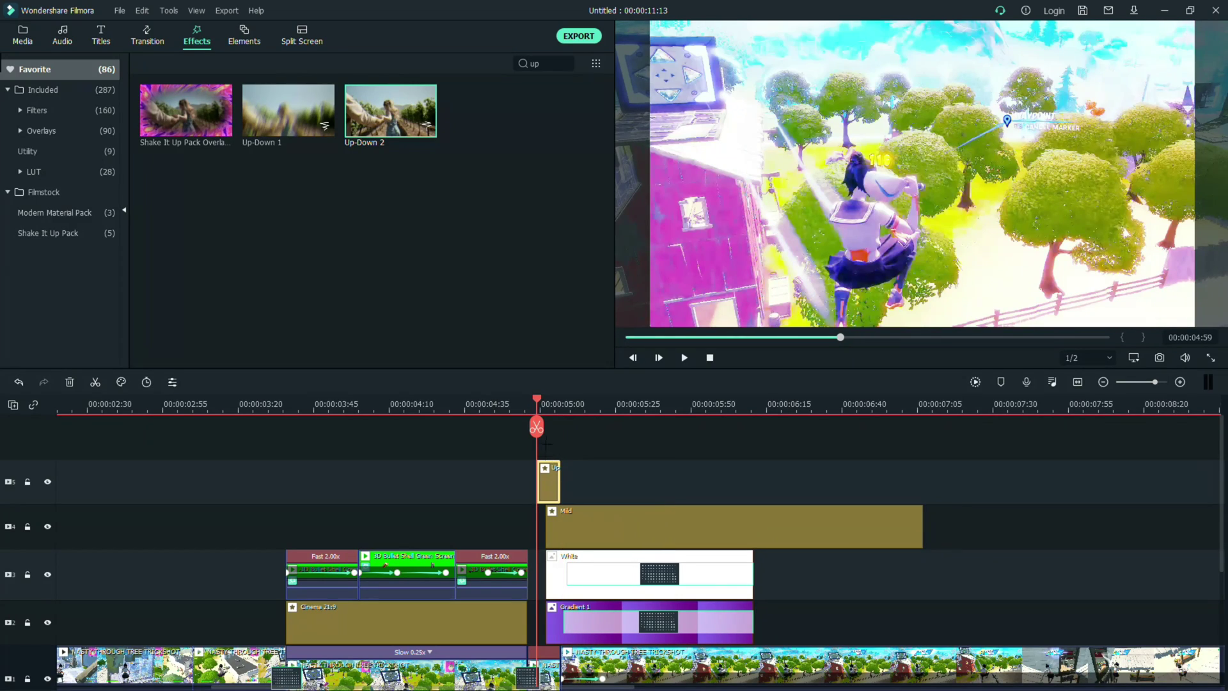
{"action": "double_click", "coordinate": [547, 477]}
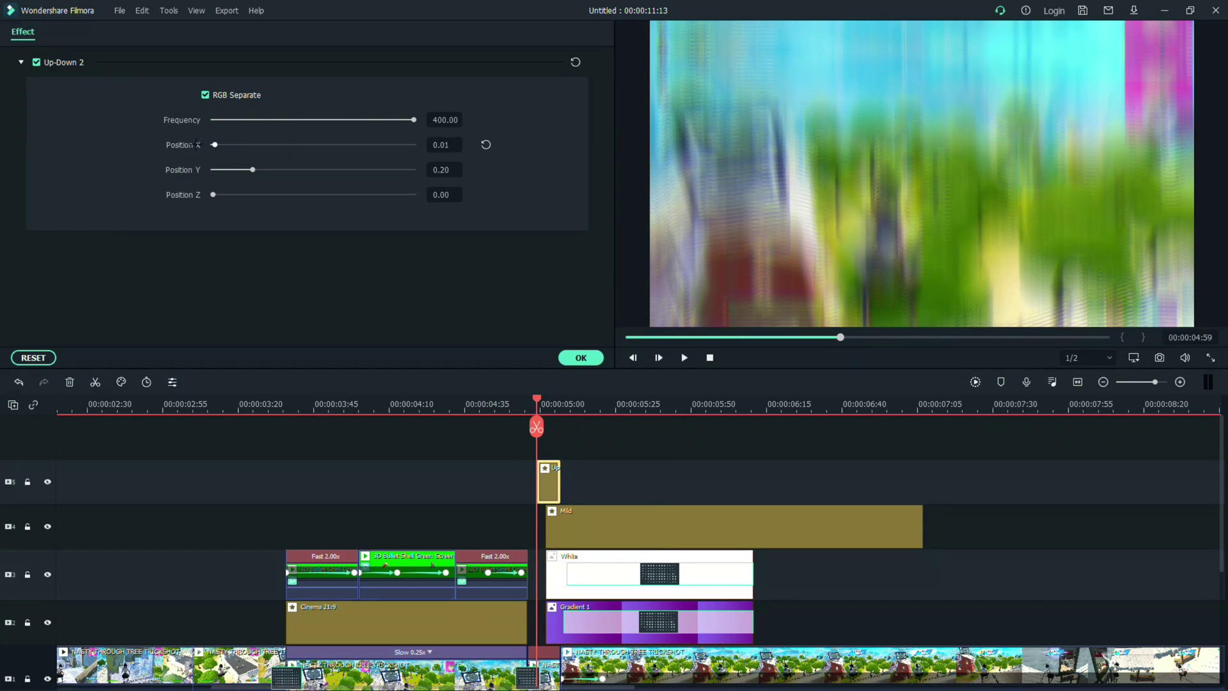
{"action": "left_click", "coordinate": [205, 95]}
Step: Configure the Mild effect with RGB Separate off, Frequency 1.73, Position X 0.14 and Position Y 0.17
{"action": "double_click", "coordinate": [620, 540]}
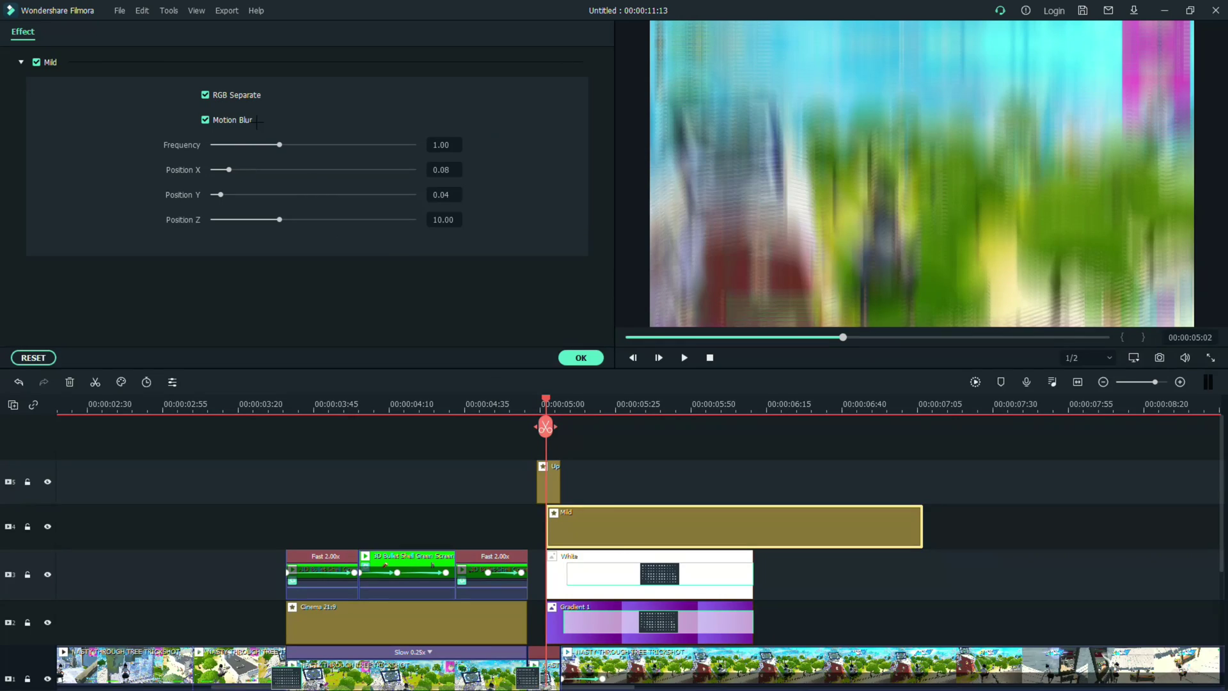
{"action": "left_click", "coordinate": [240, 170]}
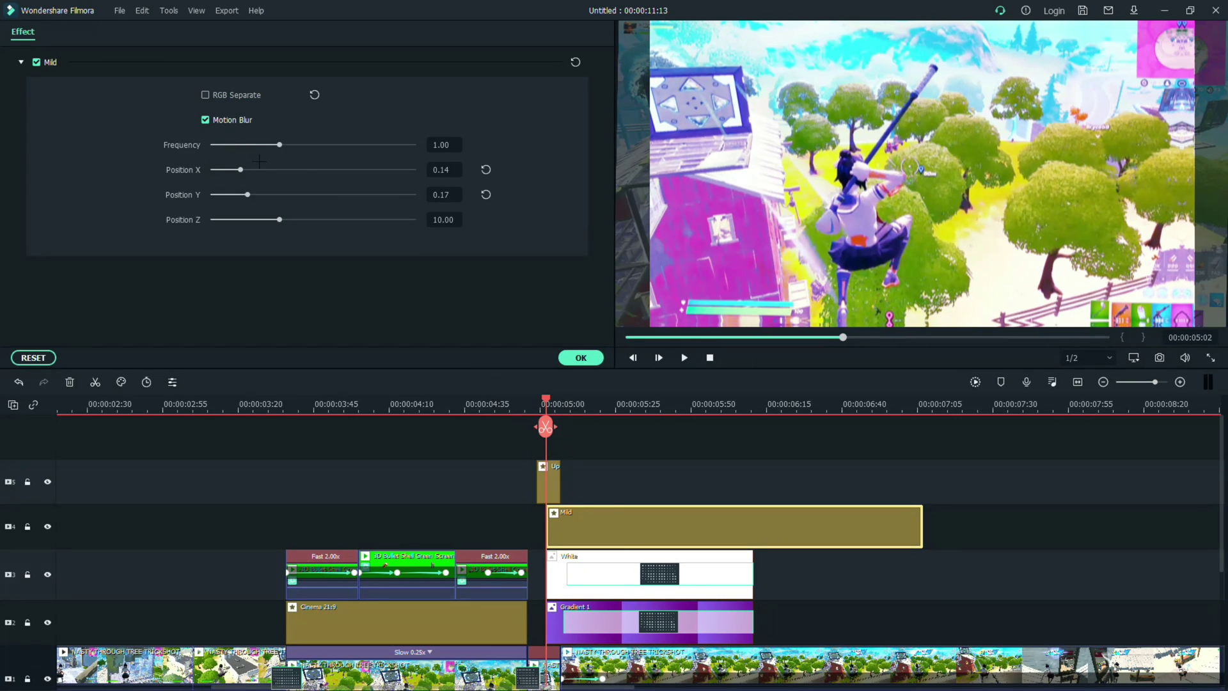
{"action": "left_click_drag", "start_coordinate": [279, 144], "coordinate": [328, 145]}
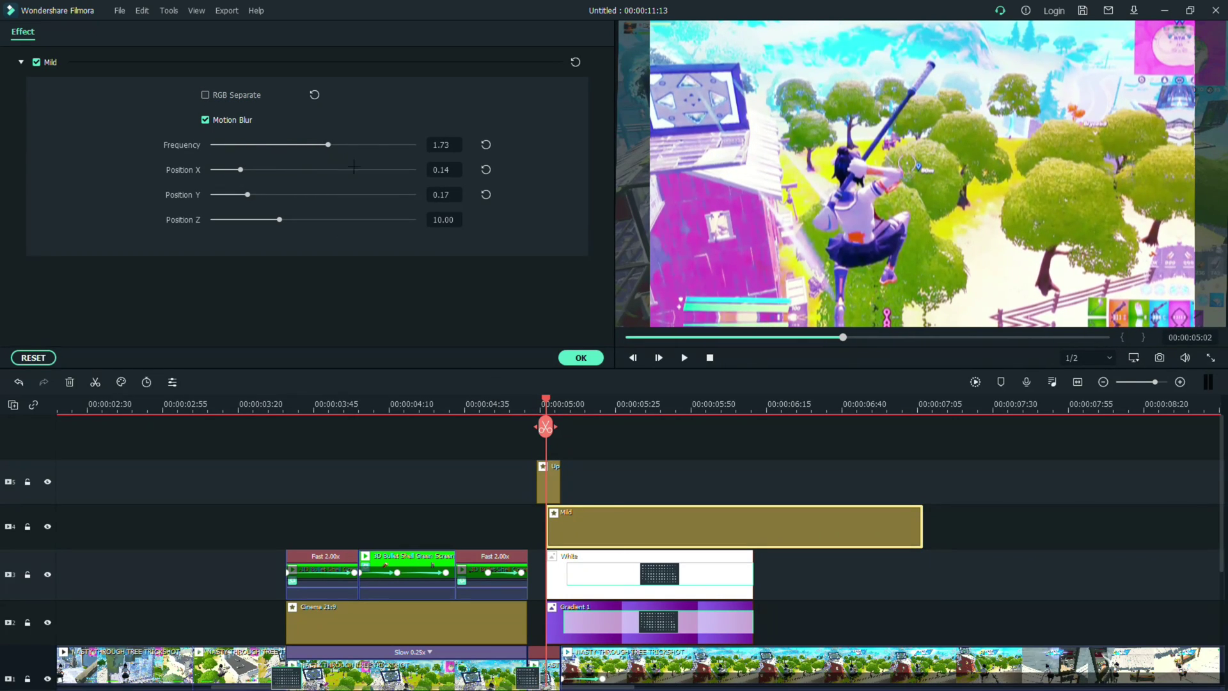
{"action": "left_click", "coordinate": [580, 358]}
Step: Search the imported music for "bell" and select the bell sound
{"action": "left_click_drag", "start_coordinate": [545, 426], "coordinate": [301, 427]}
{"action": "scroll", "coordinate": [338, 439], "scroll_direction": "down", "scroll_amount": 2}
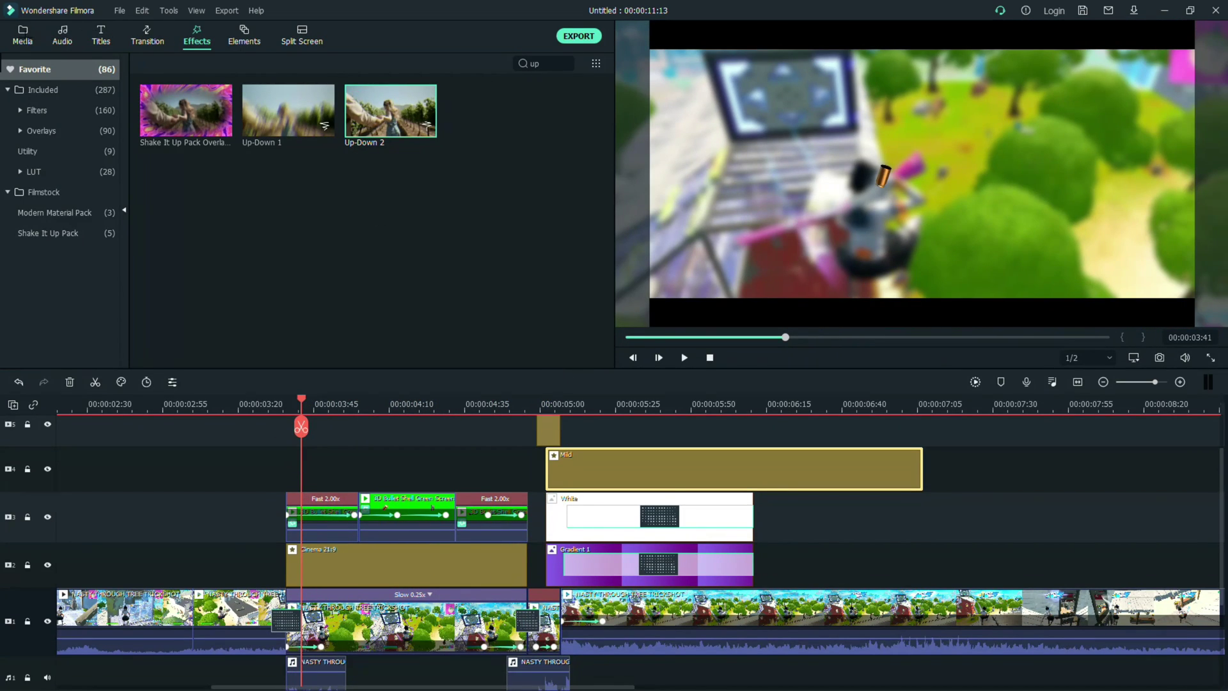
{"action": "left_click", "coordinate": [24, 37]}
{"action": "left_click", "coordinate": [62, 36]}
{"action": "left_click", "coordinate": [549, 63]}
{"action": "type", "text": "be"}
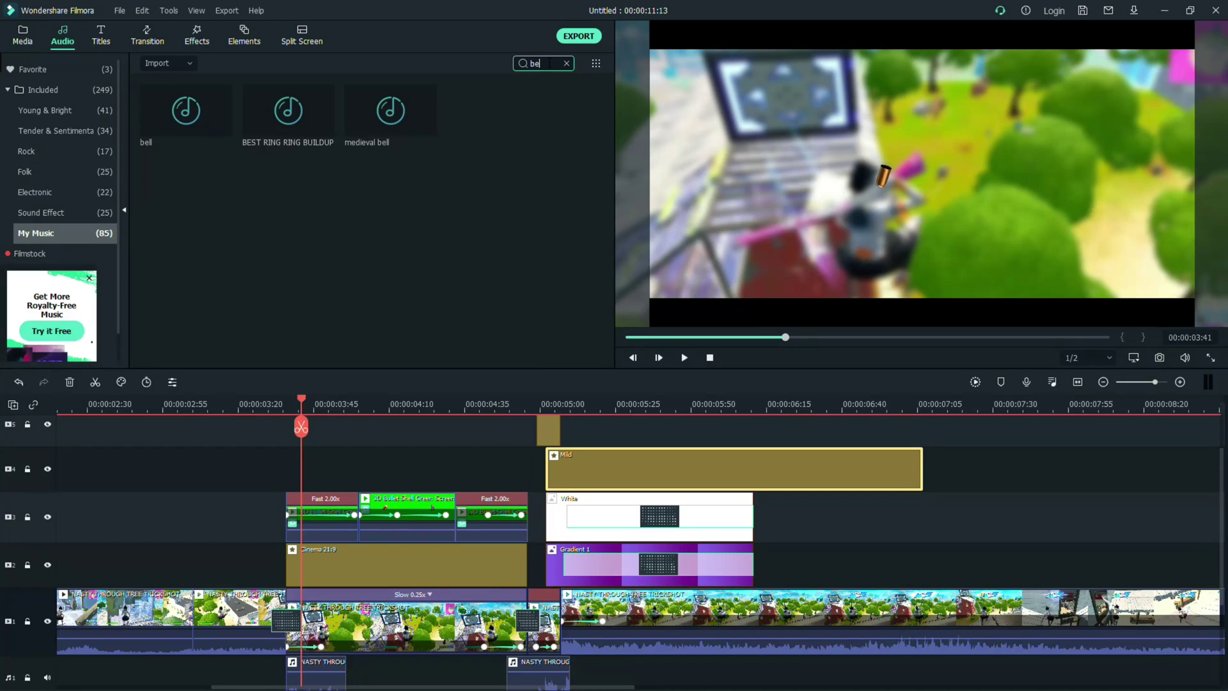
{"action": "type", "text": "ll"}
{"action": "scroll", "coordinate": [505, 448], "scroll_direction": "down", "scroll_amount": 4}
{"action": "left_click", "coordinate": [185, 112]}
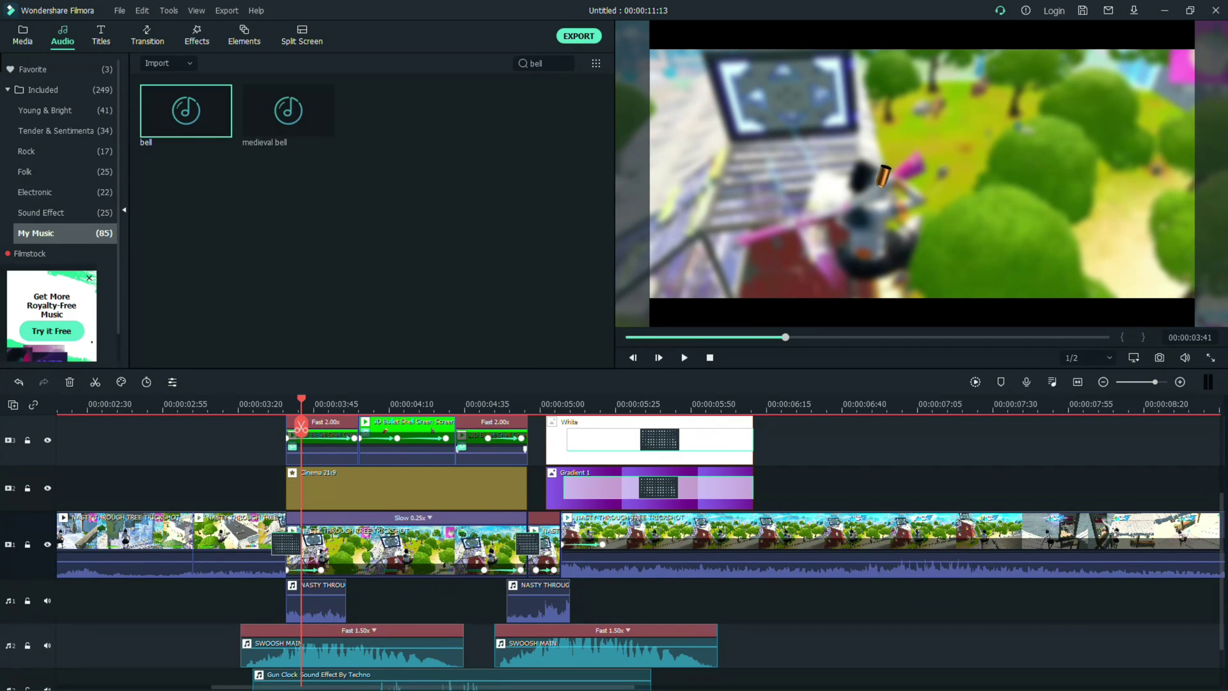
Step: Place the bell sound on a new audio track below the Gun Clock sound at the White clip's start, and adjust its beginning slightly
{"action": "scroll", "coordinate": [301, 427], "scroll_direction": "down", "scroll_amount": 1}
{"action": "scroll", "coordinate": [646, 678], "scroll_direction": "down", "scroll_amount": 2}
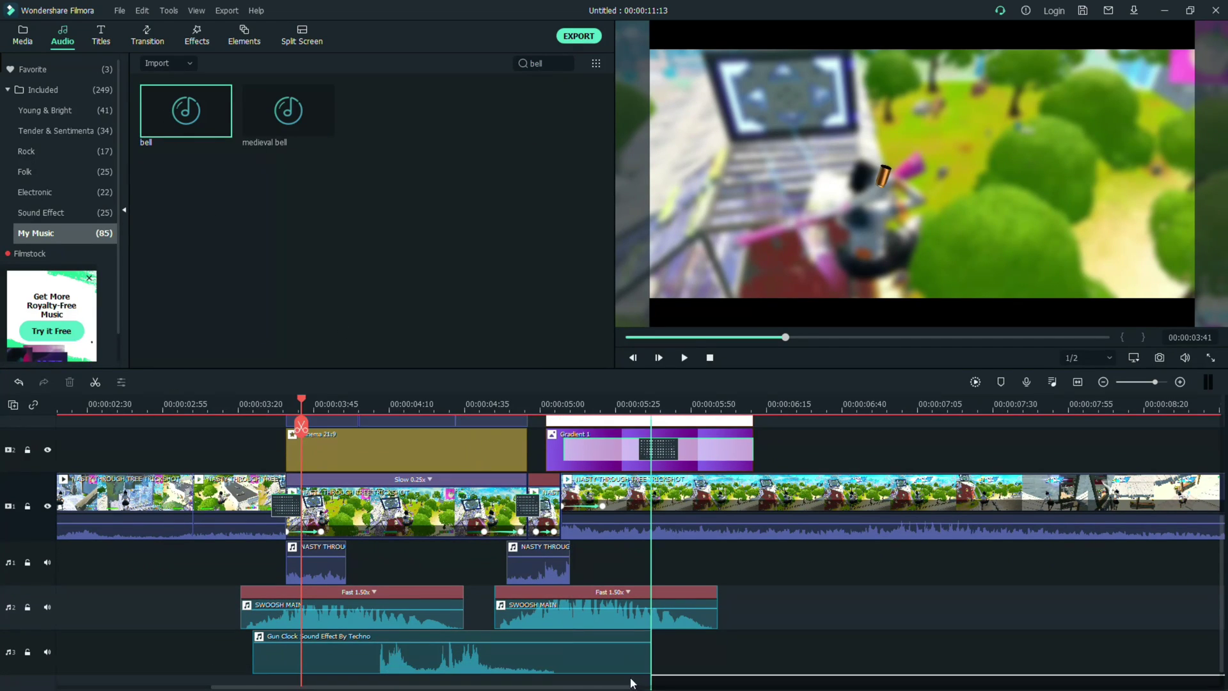
{"action": "left_click_drag", "start_coordinate": [554, 678], "coordinate": [554, 680]}
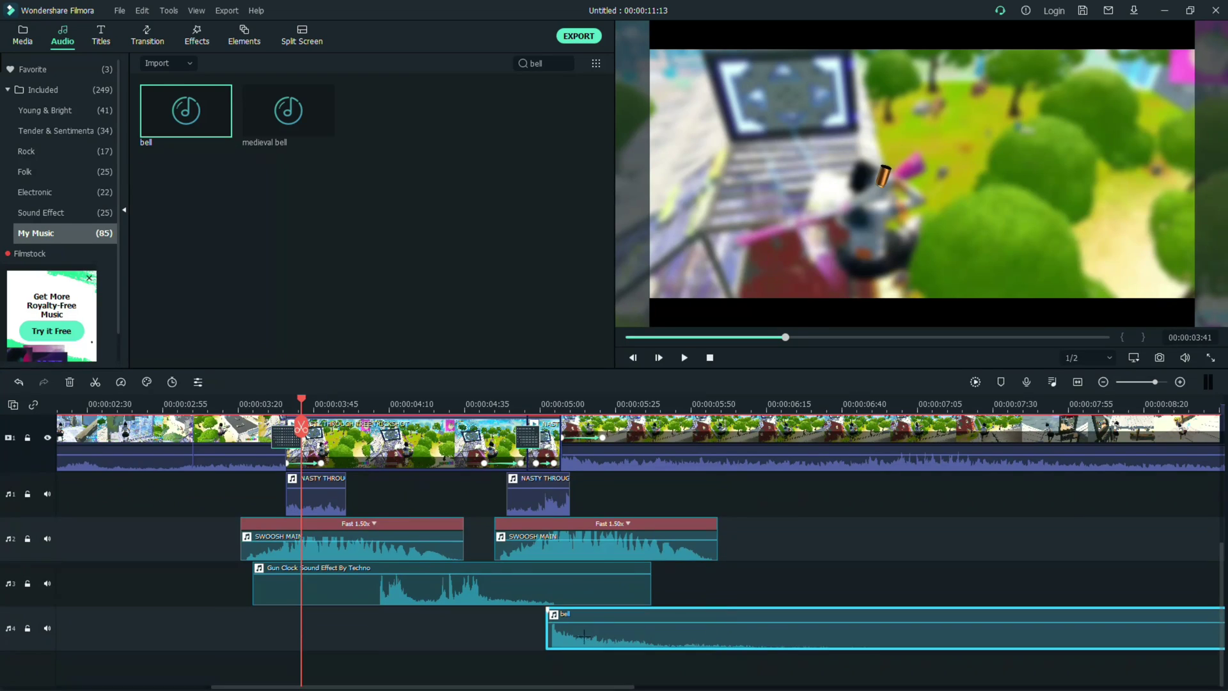
{"action": "left_click_drag", "start_coordinate": [546, 635], "coordinate": [553, 637]}
{"action": "double_click", "coordinate": [560, 640]}
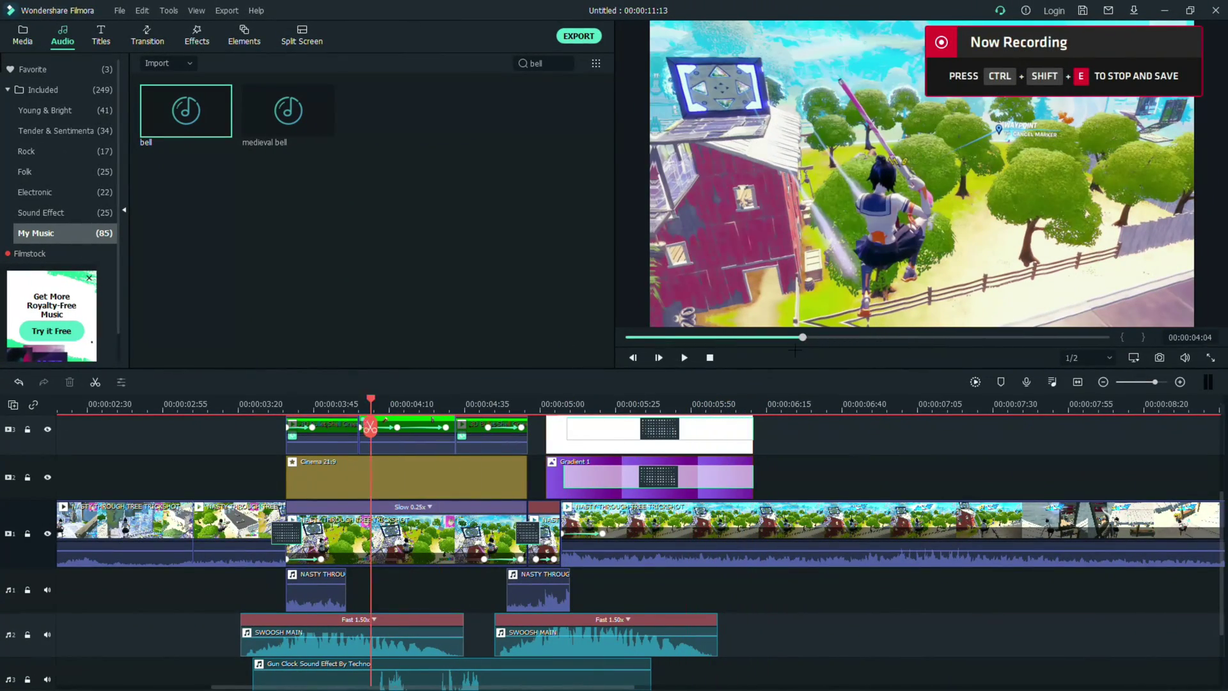
Step: Find the Equalize effect and apply it to the 0.25x slow-motion clip
{"action": "left_click_drag", "start_coordinate": [795, 350], "coordinate": [791, 351]}
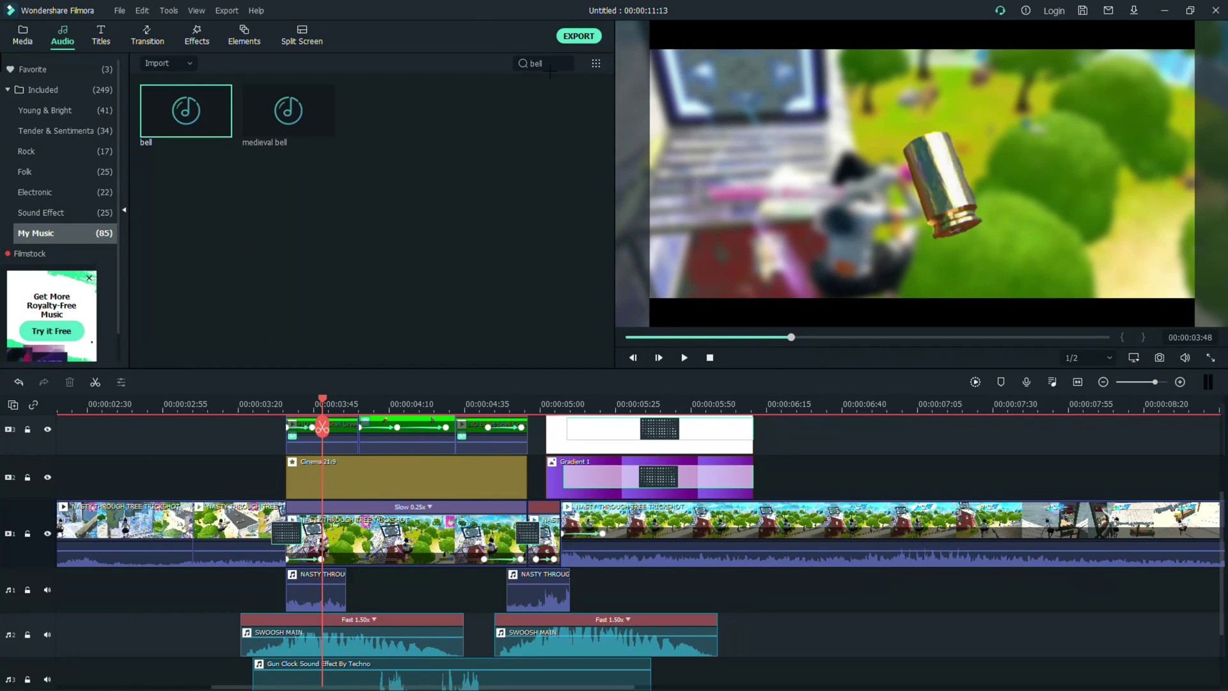
{"action": "left_click", "coordinate": [197, 35]}
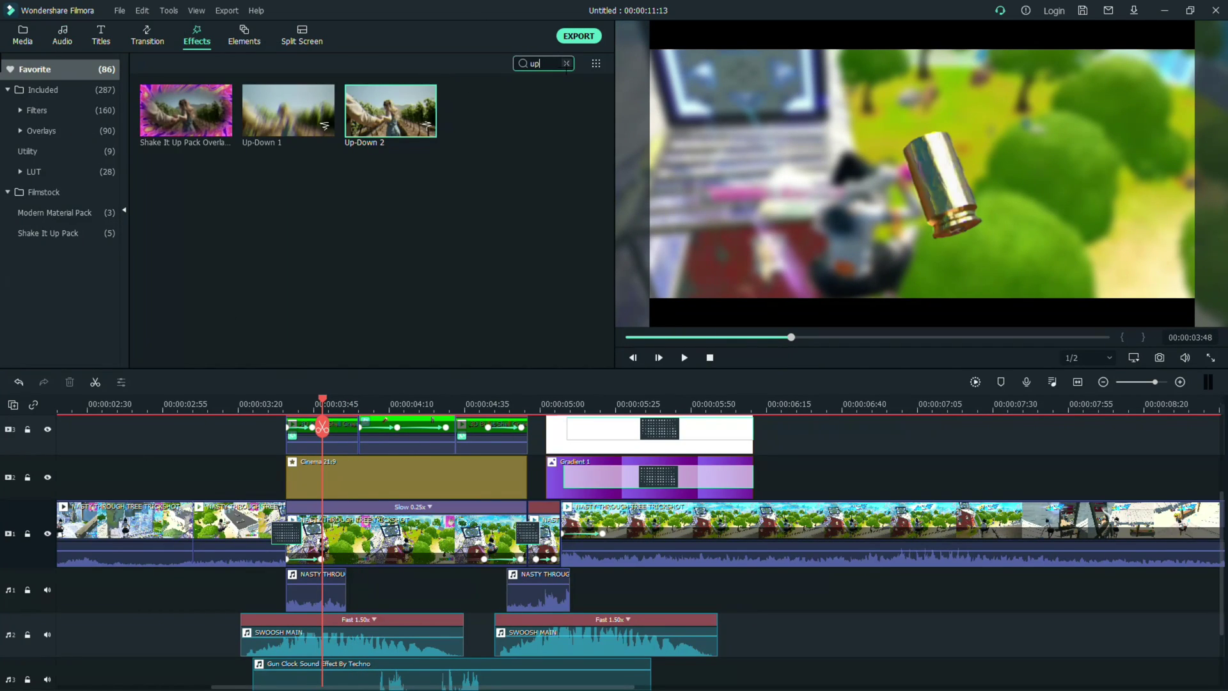
{"action": "left_click", "coordinate": [566, 68]}
{"action": "type", "text": "equa"}
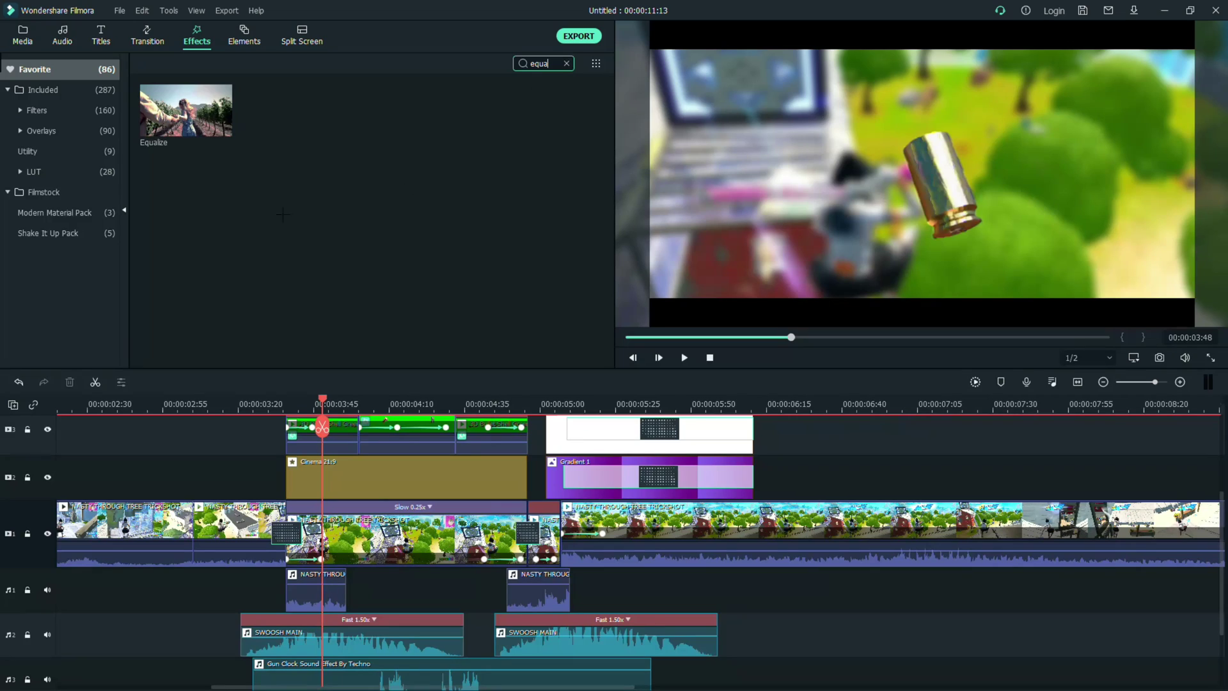
{"action": "left_click_drag", "start_coordinate": [192, 115], "coordinate": [349, 520]}
{"action": "mouse_move", "coordinate": [325, 486]}
{"action": "left_mouse_down"}
{"action": "mouse_move", "coordinate": [310, 485]}
{"action": "mouse_move", "coordinate": [334, 486]}
{"action": "mouse_move", "coordinate": [277, 486]}
{"action": "mouse_move", "coordinate": [318, 485]}
{"action": "left_mouse_up"}
{"action": "scroll", "coordinate": [362, 522], "scroll_direction": "up", "scroll_amount": 1}
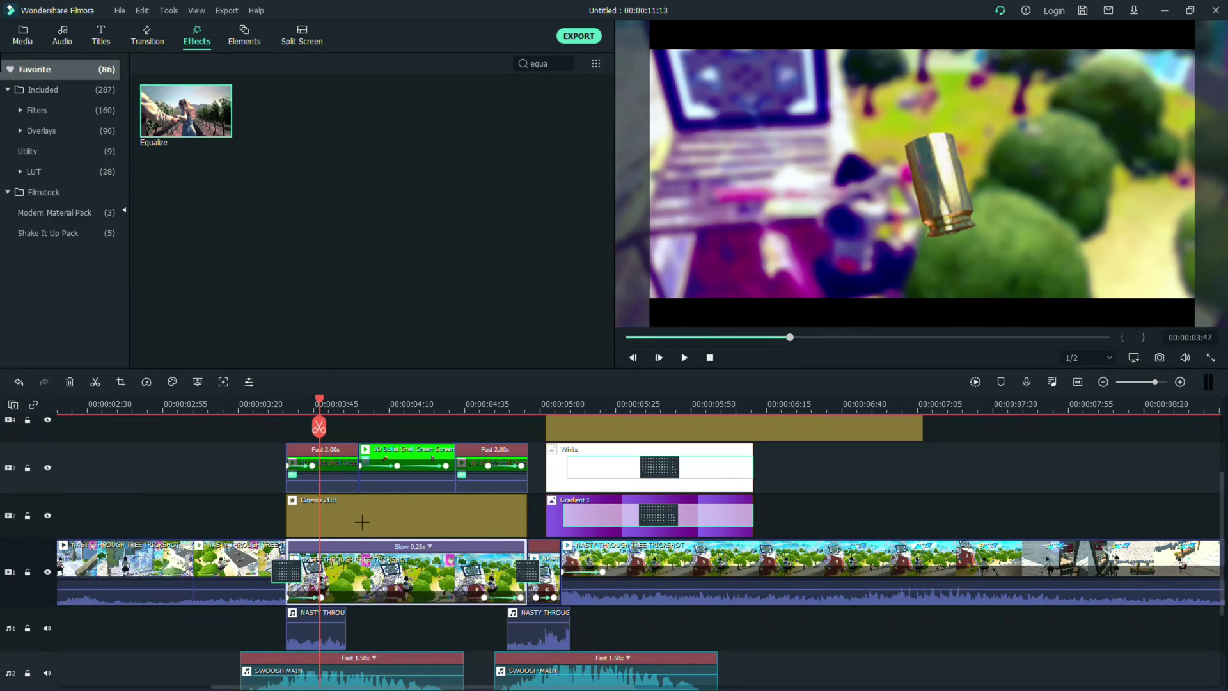
Step: Find the Glow effect and apply it to the first and last bullet shell segments
{"action": "left_click", "coordinate": [566, 64]}
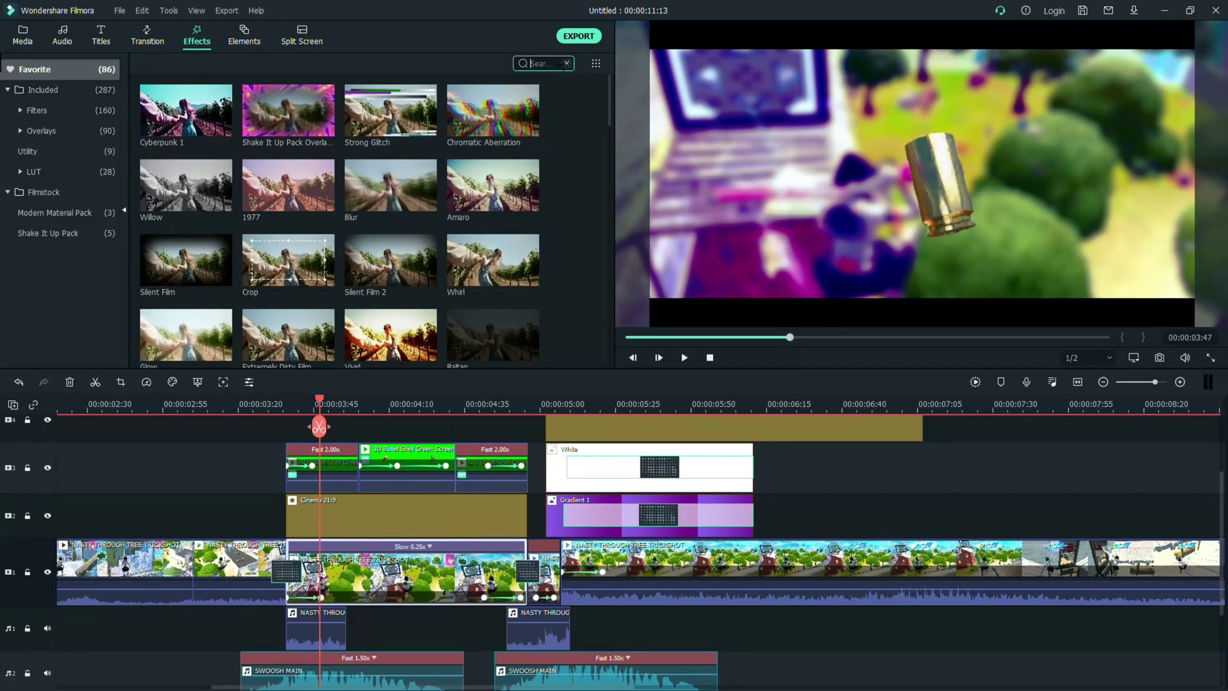
{"action": "type", "text": "glow"}
{"action": "left_click_drag", "start_coordinate": [186, 113], "coordinate": [326, 474]}
{"action": "left_click_drag", "start_coordinate": [187, 112], "coordinate": [491, 472]}
Step: Play the edit from before the slow-motion section through the end of the color flash
{"action": "left_click", "coordinate": [275, 410]}
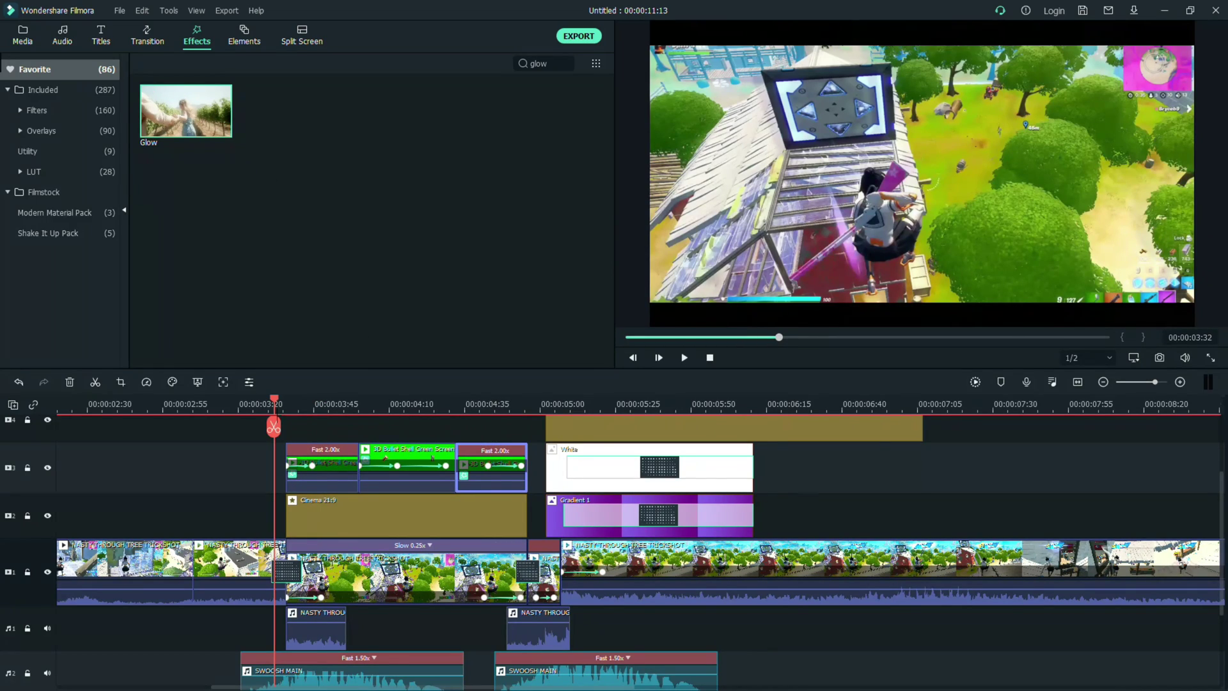
{"action": "left_click_drag", "start_coordinate": [273, 426], "coordinate": [148, 427]}
{"action": "scroll", "coordinate": [854, 468], "scroll_direction": "down", "scroll_amount": 1}
{"action": "key", "text": "space"}
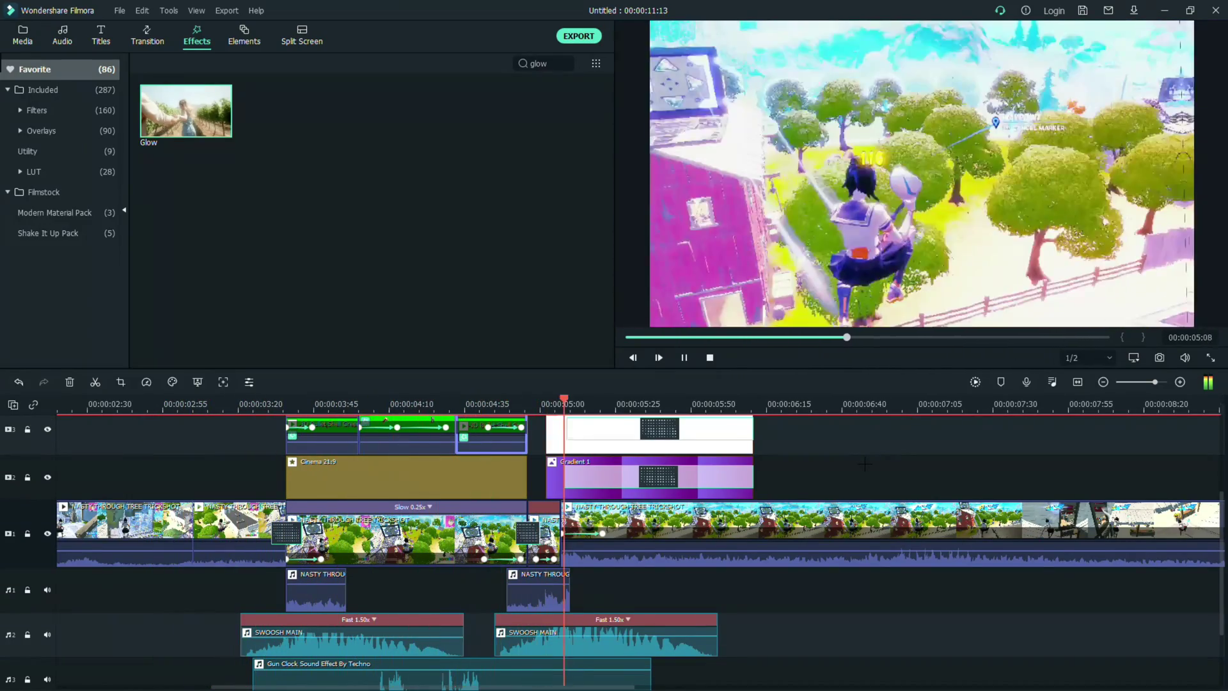
{"action": "key", "text": "space"}
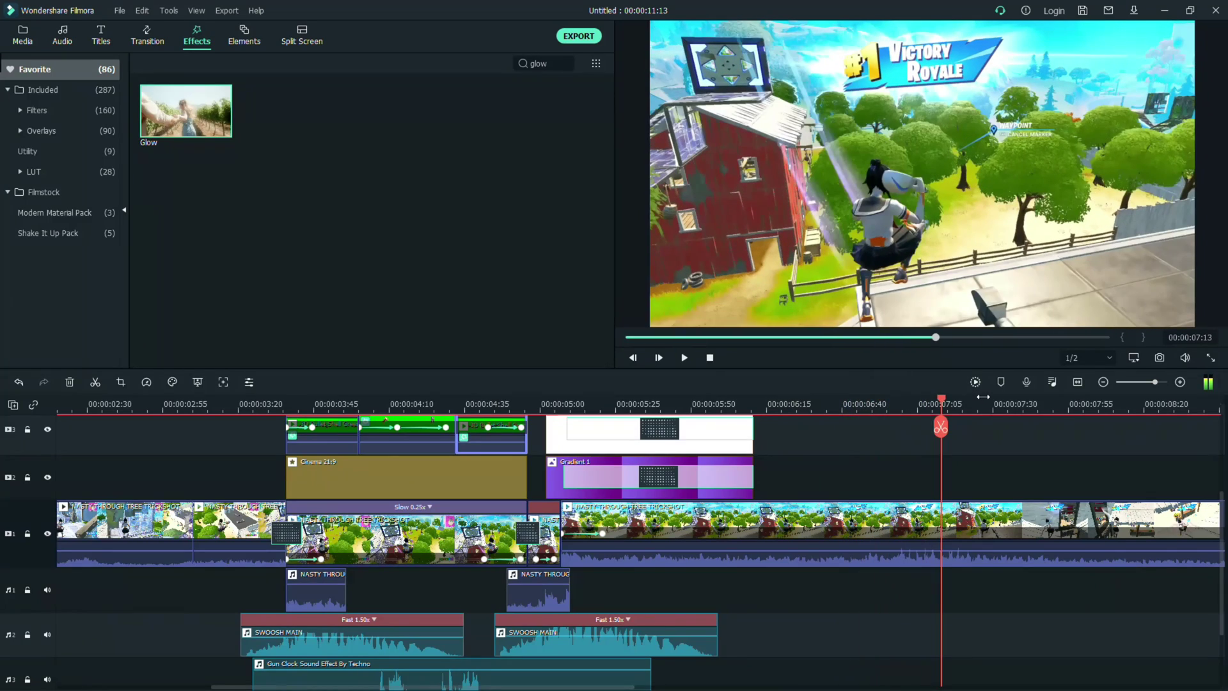